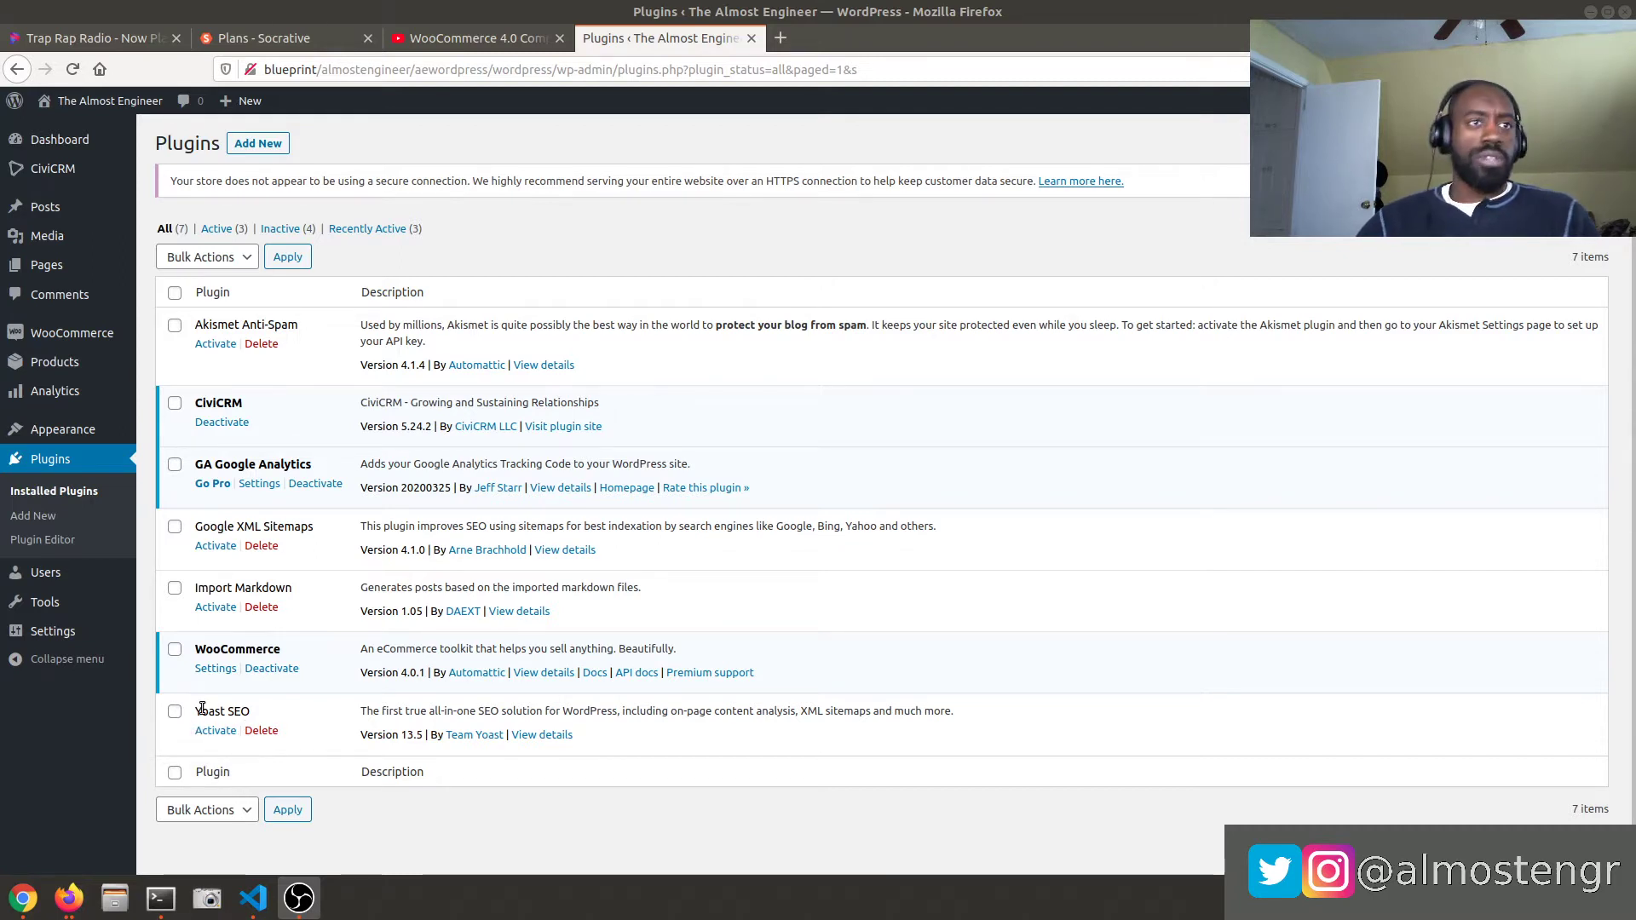
- Activate the Yoast SEO plugin in the site's list of installed plugins
key("ctrl+plus")
key("ctrl+plus")
scroll(433, 745, "down", 2)
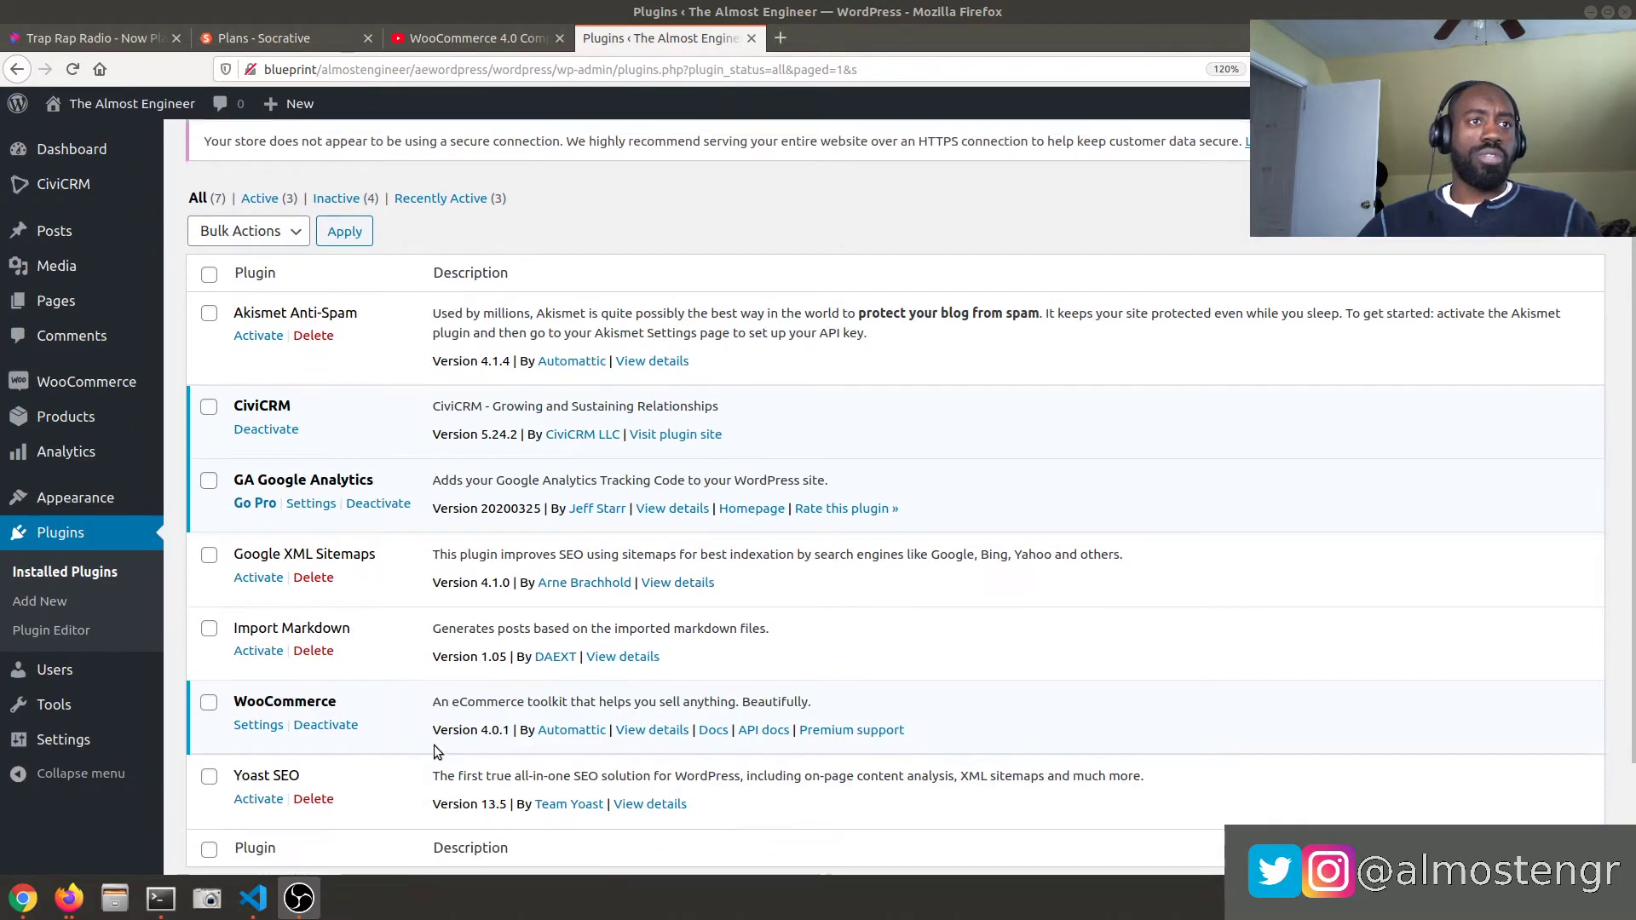
scroll(571, 697, "down", 3)
key("ctrl+plus")
key("ctrl+plus")
scroll(571, 697, "down", 3)
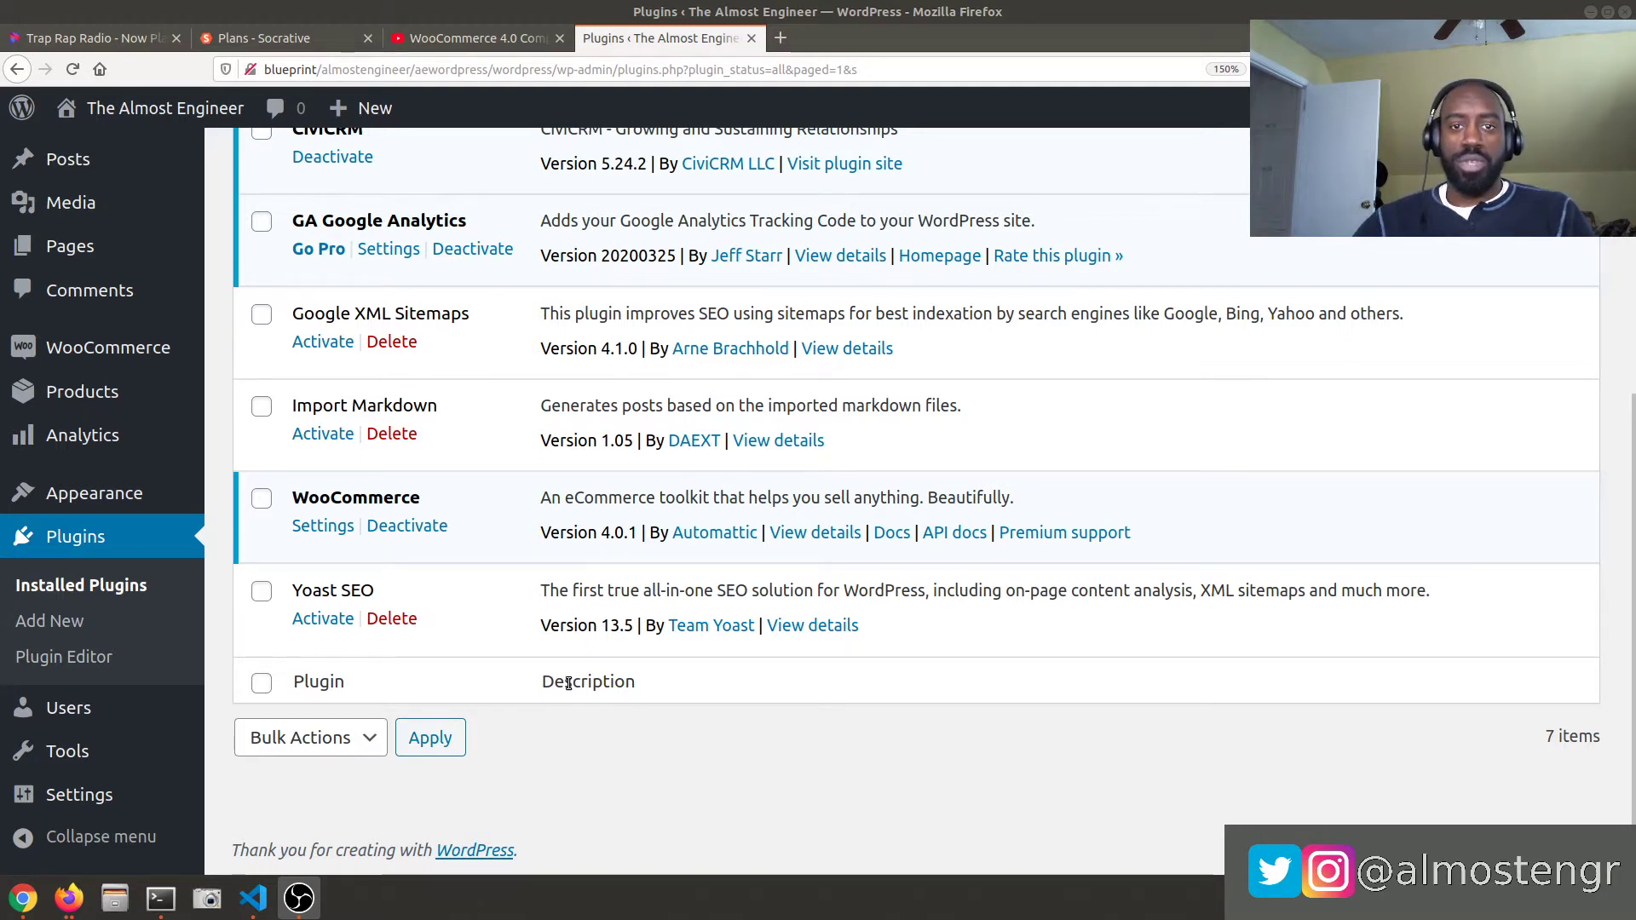
left_click(323, 618)
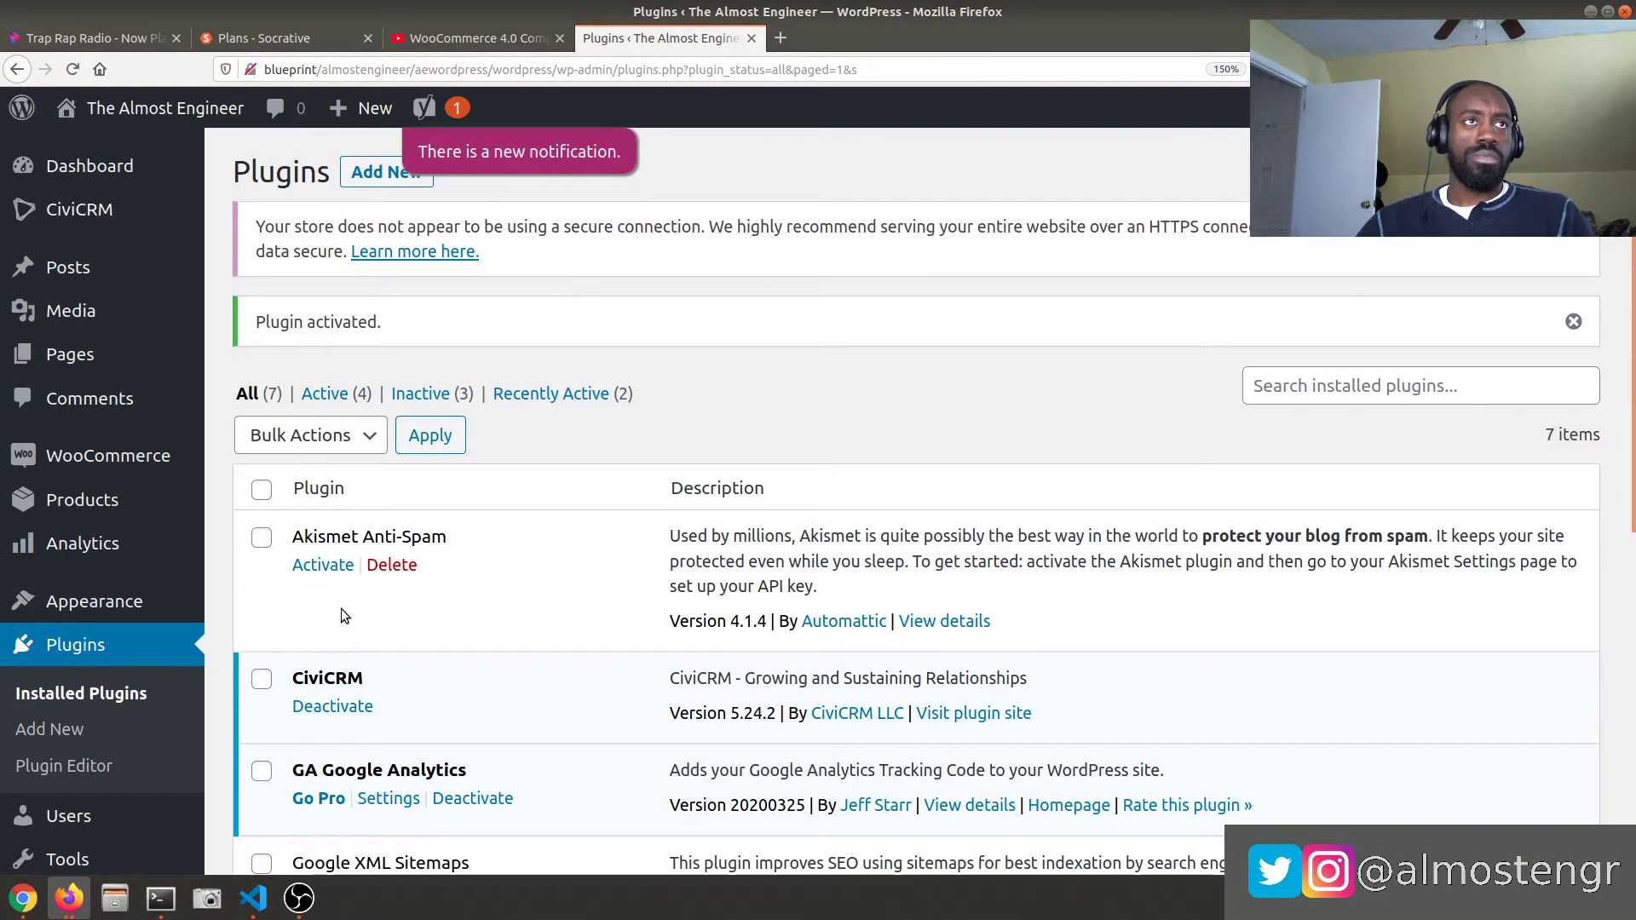
left_click_drag(352, 323, 248, 326)
- Go to Yoast SEO's general dashboard and start its first-time configuration wizard
scroll(288, 404, "down", 6)
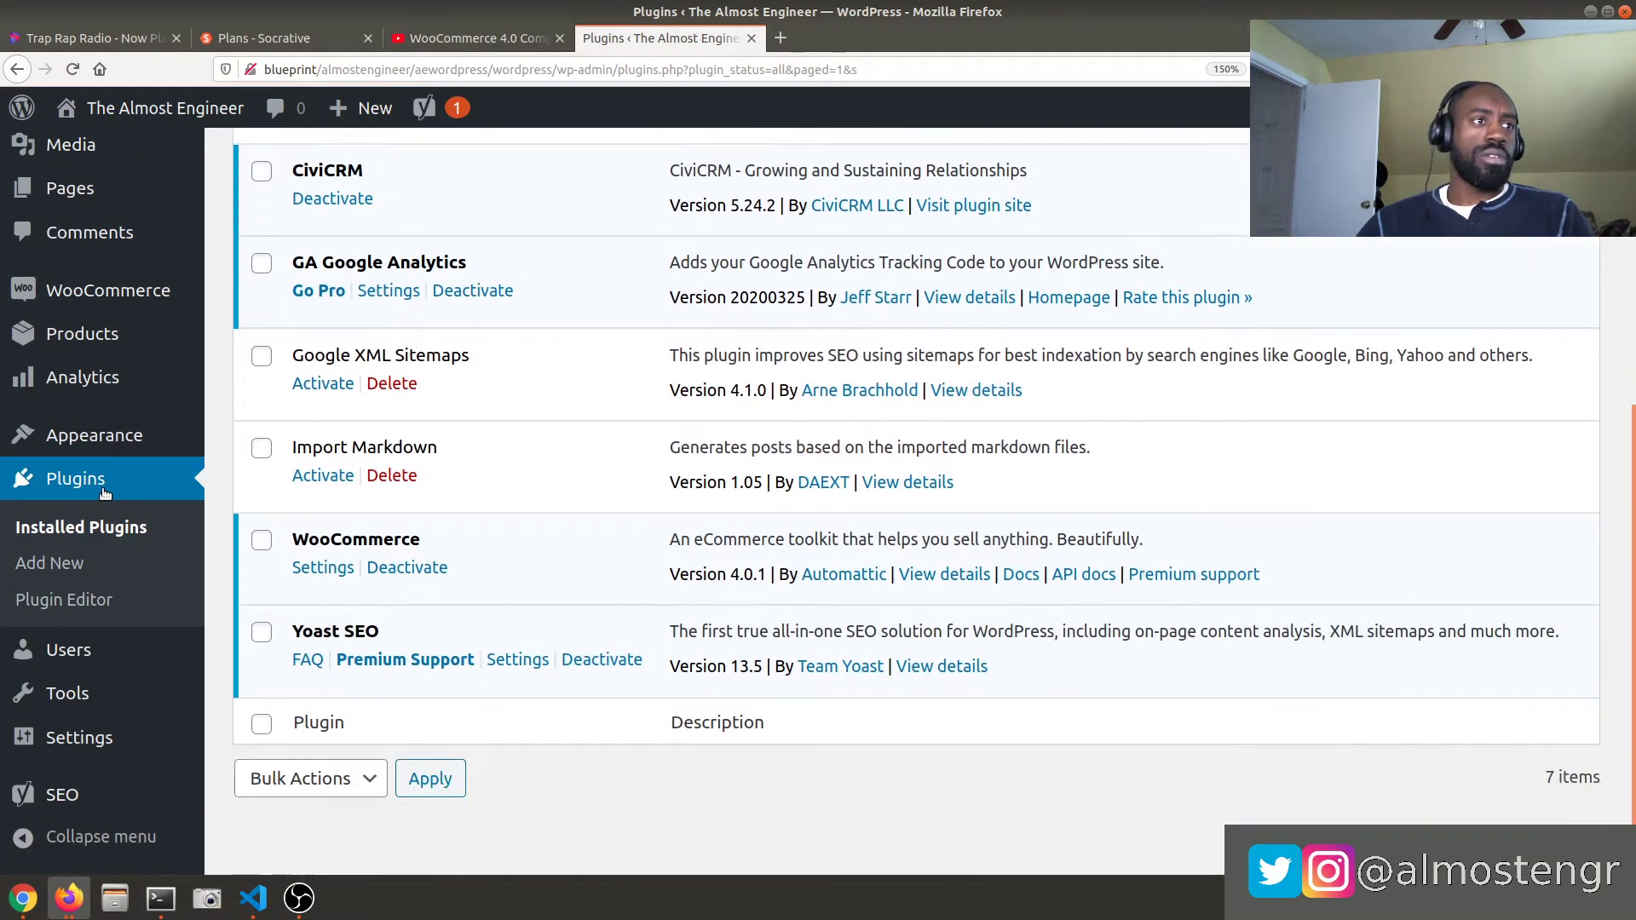
scroll(5, 842, "up", 1)
scroll(133, 708, "down", 1)
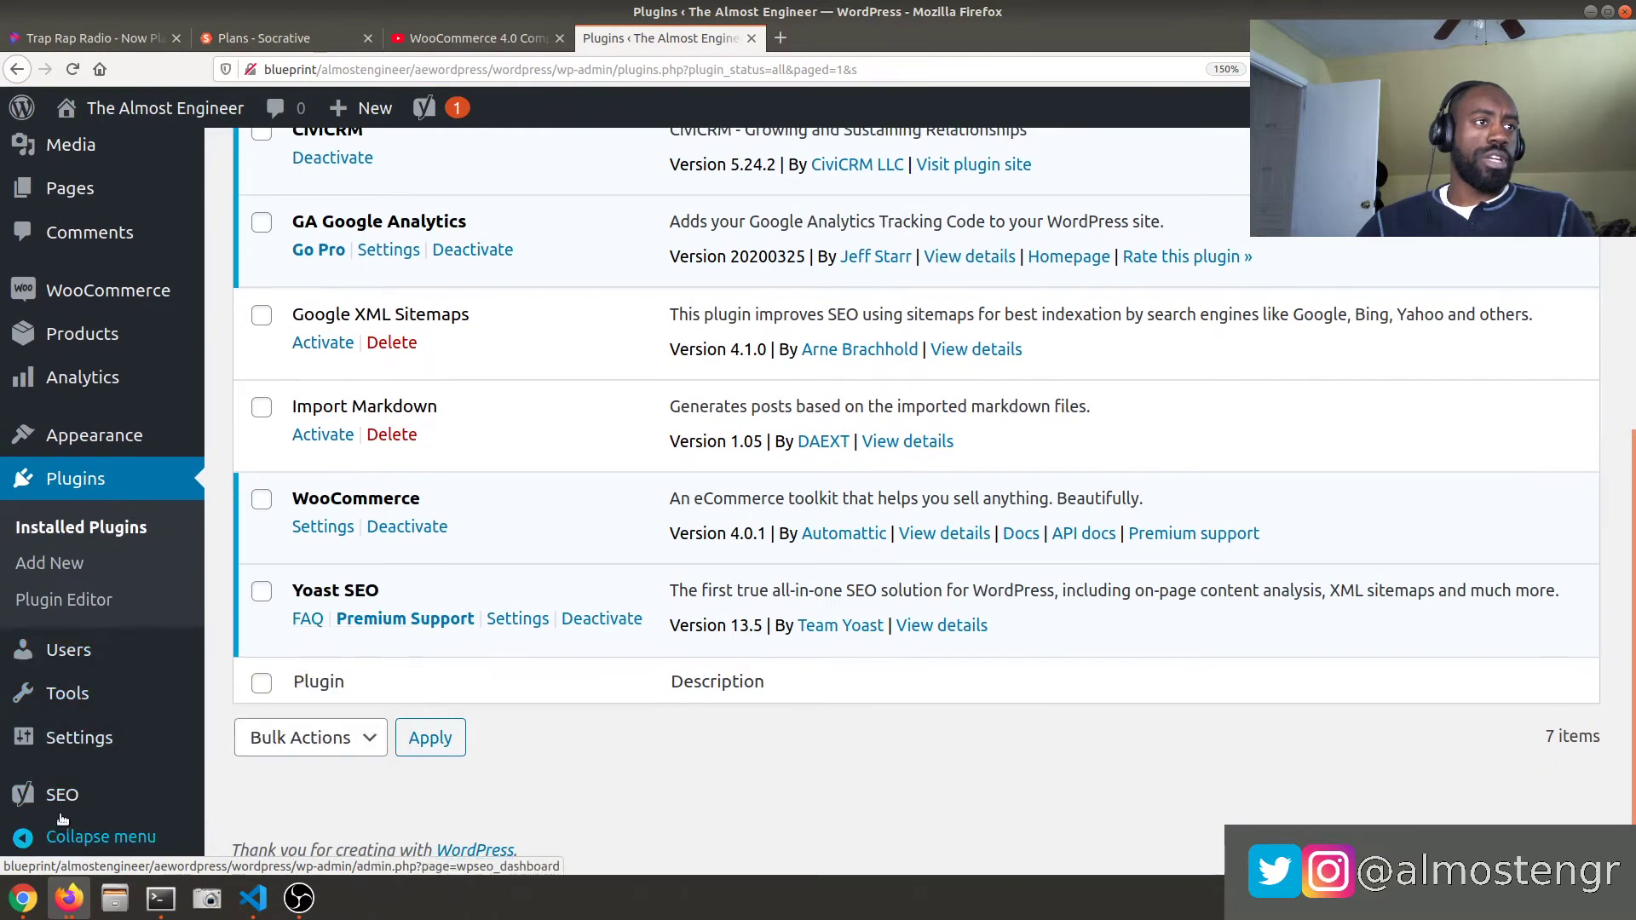
mouse_move(72, 795)
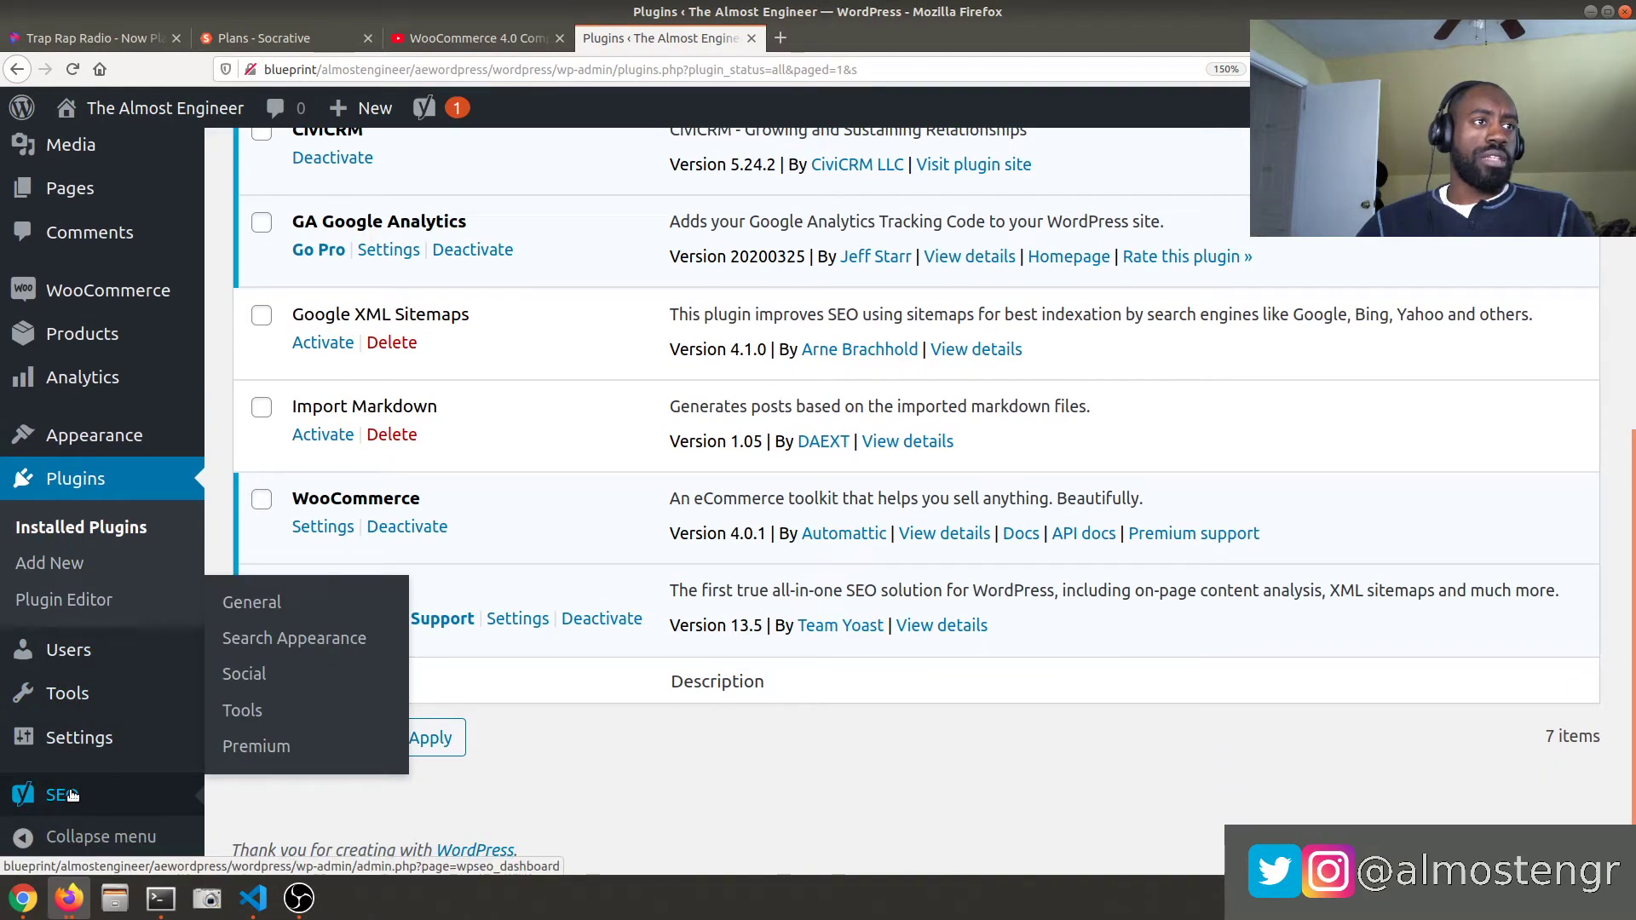
left_click(73, 795)
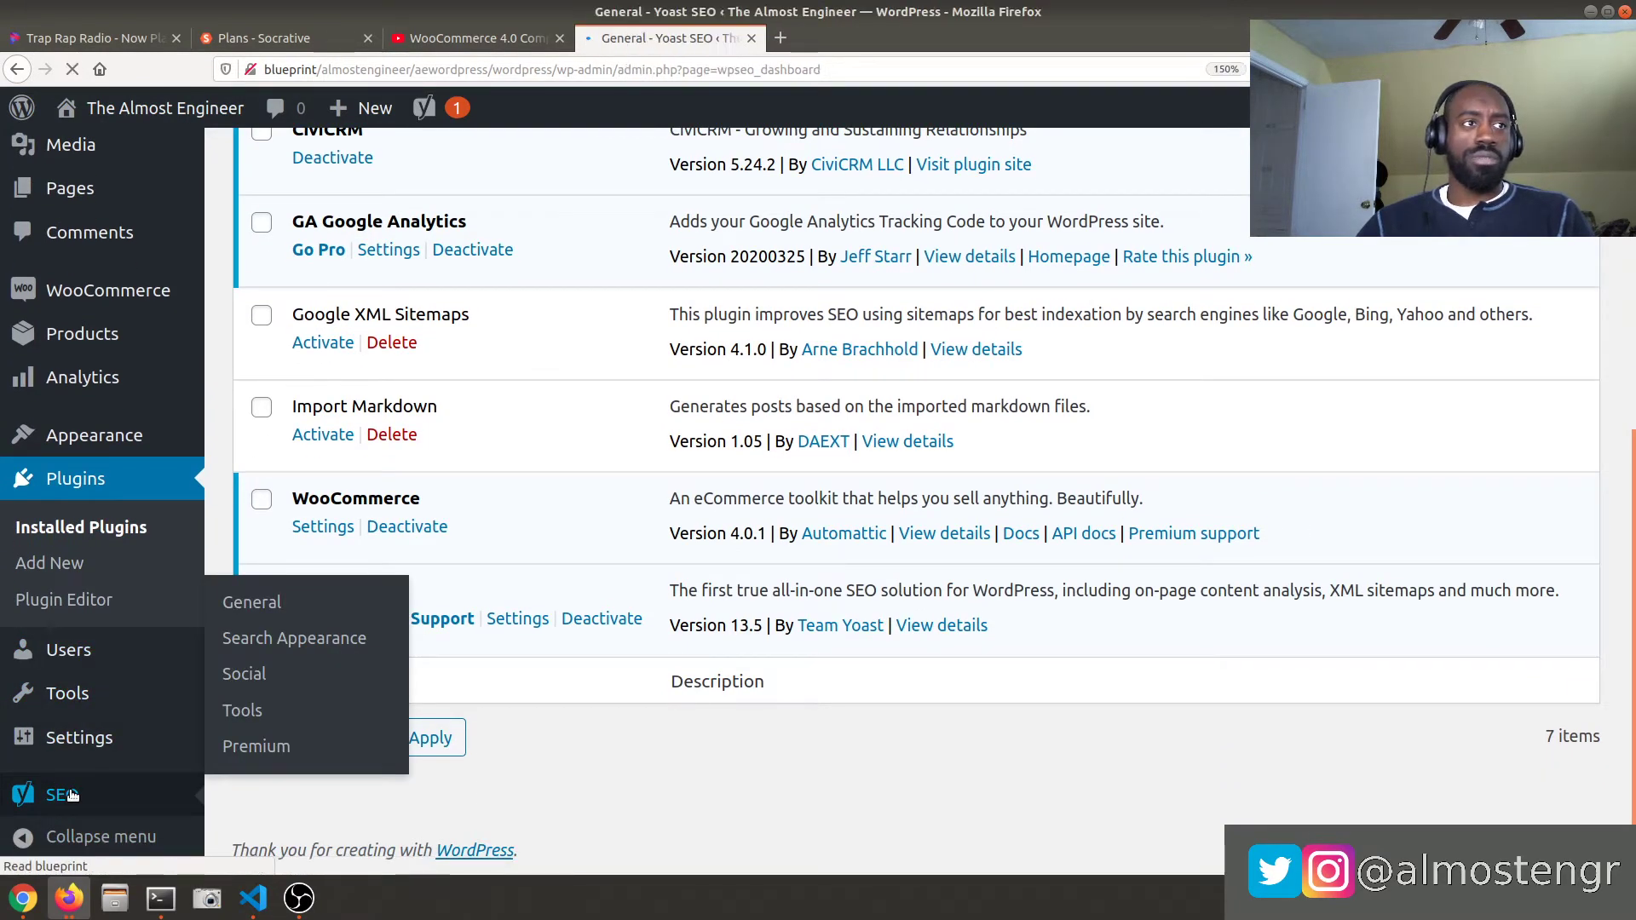
scroll(613, 599, "down", 1)
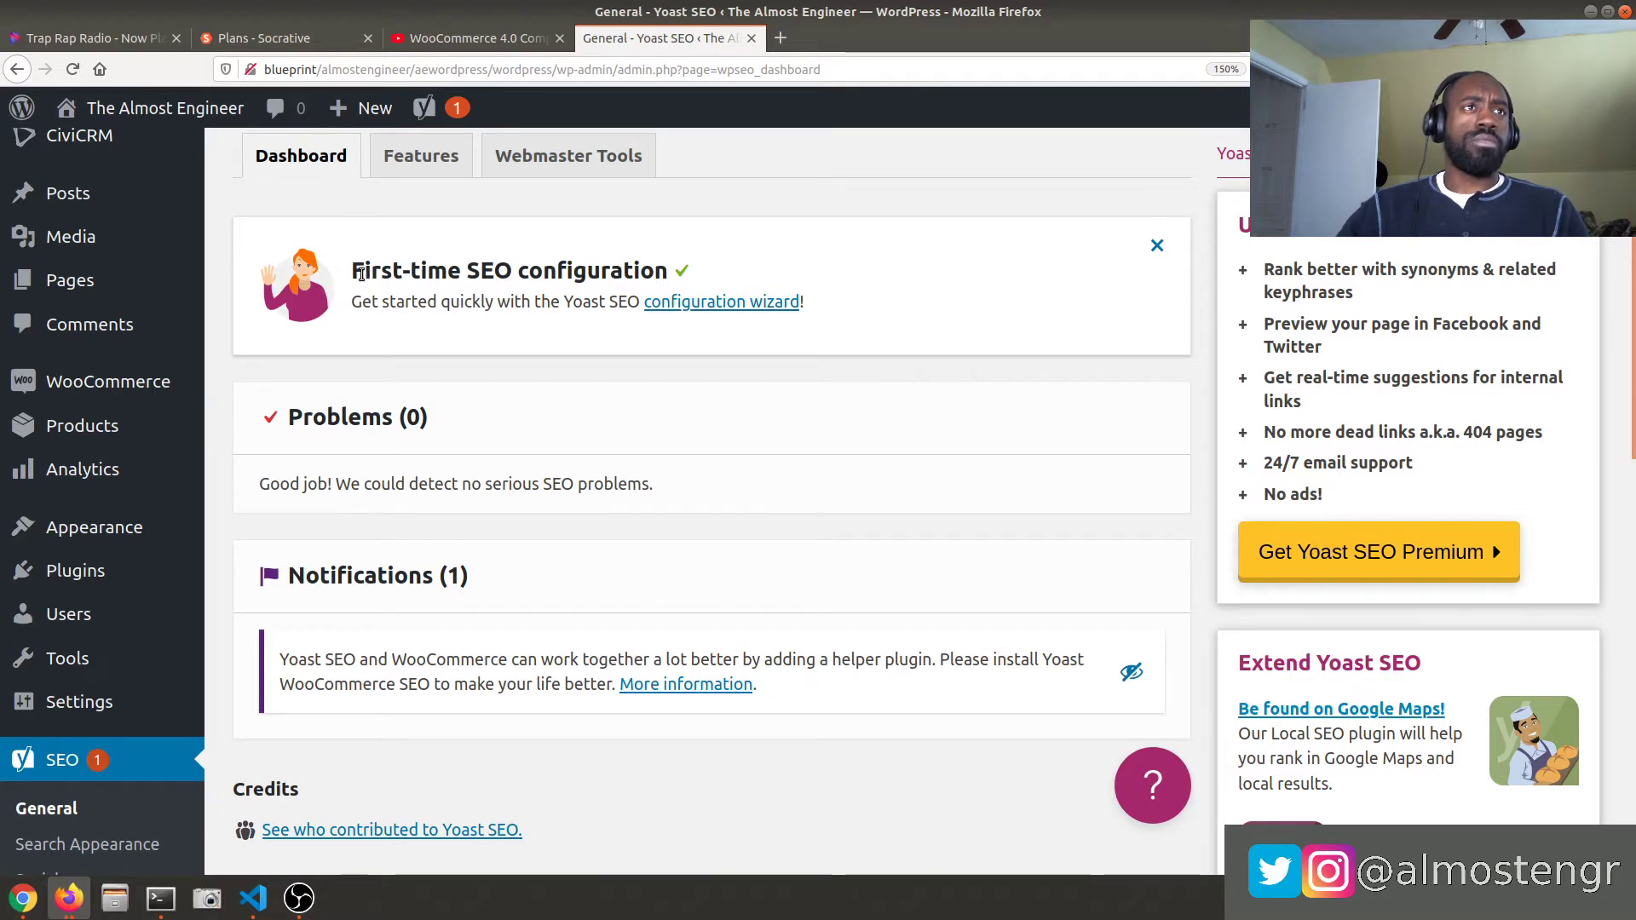
left_click_drag(365, 272, 653, 270)
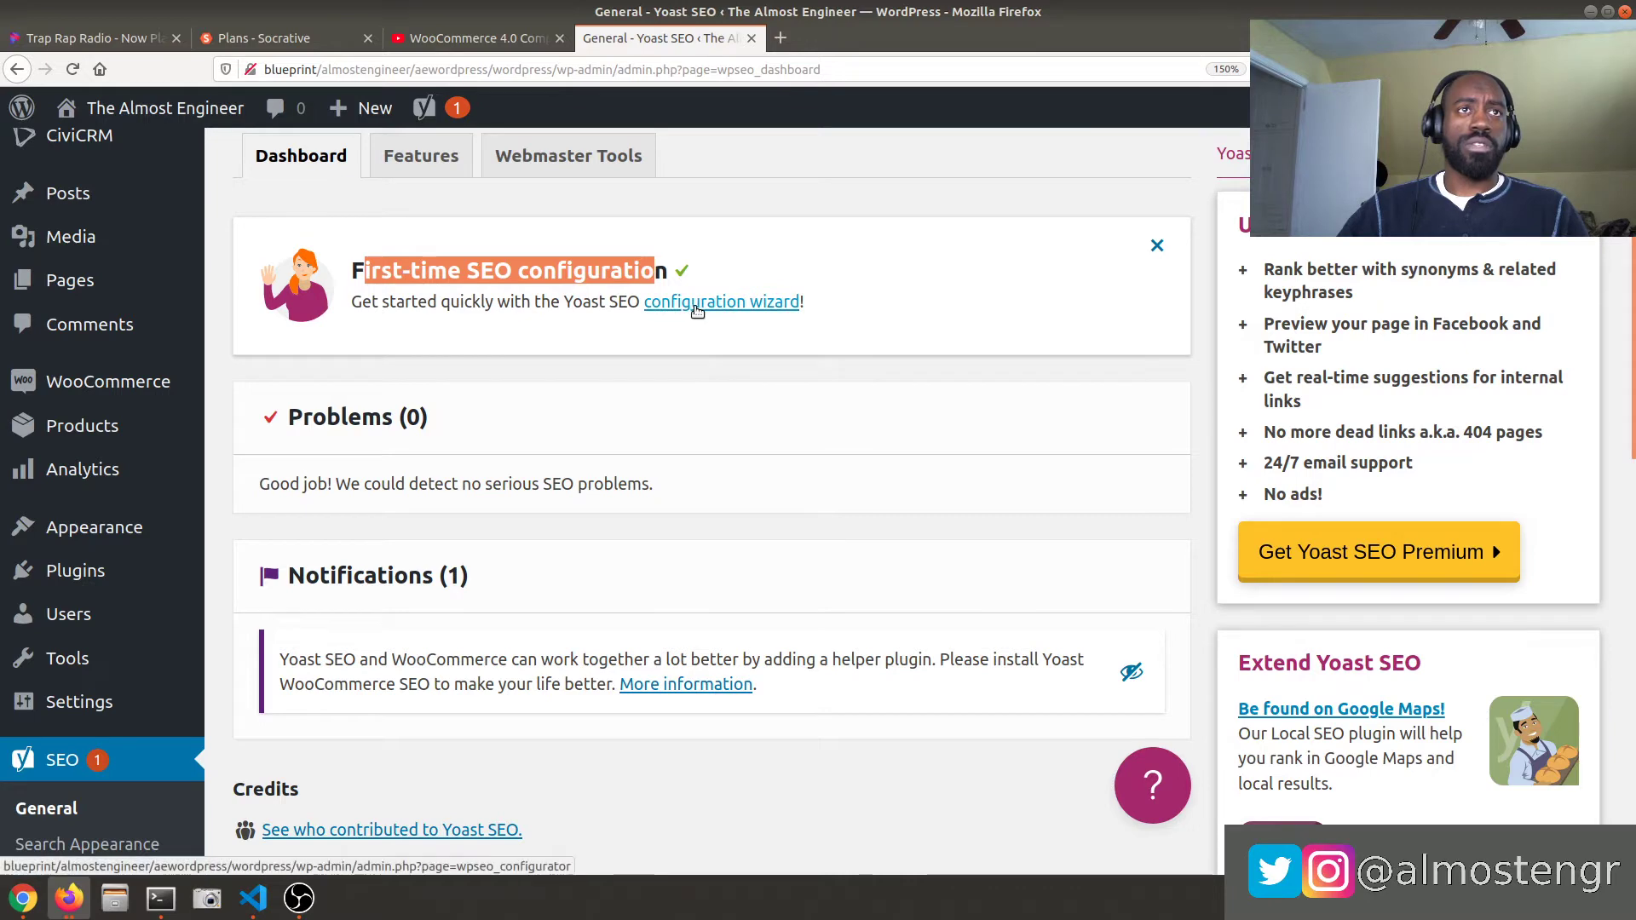
left_click(697, 303)
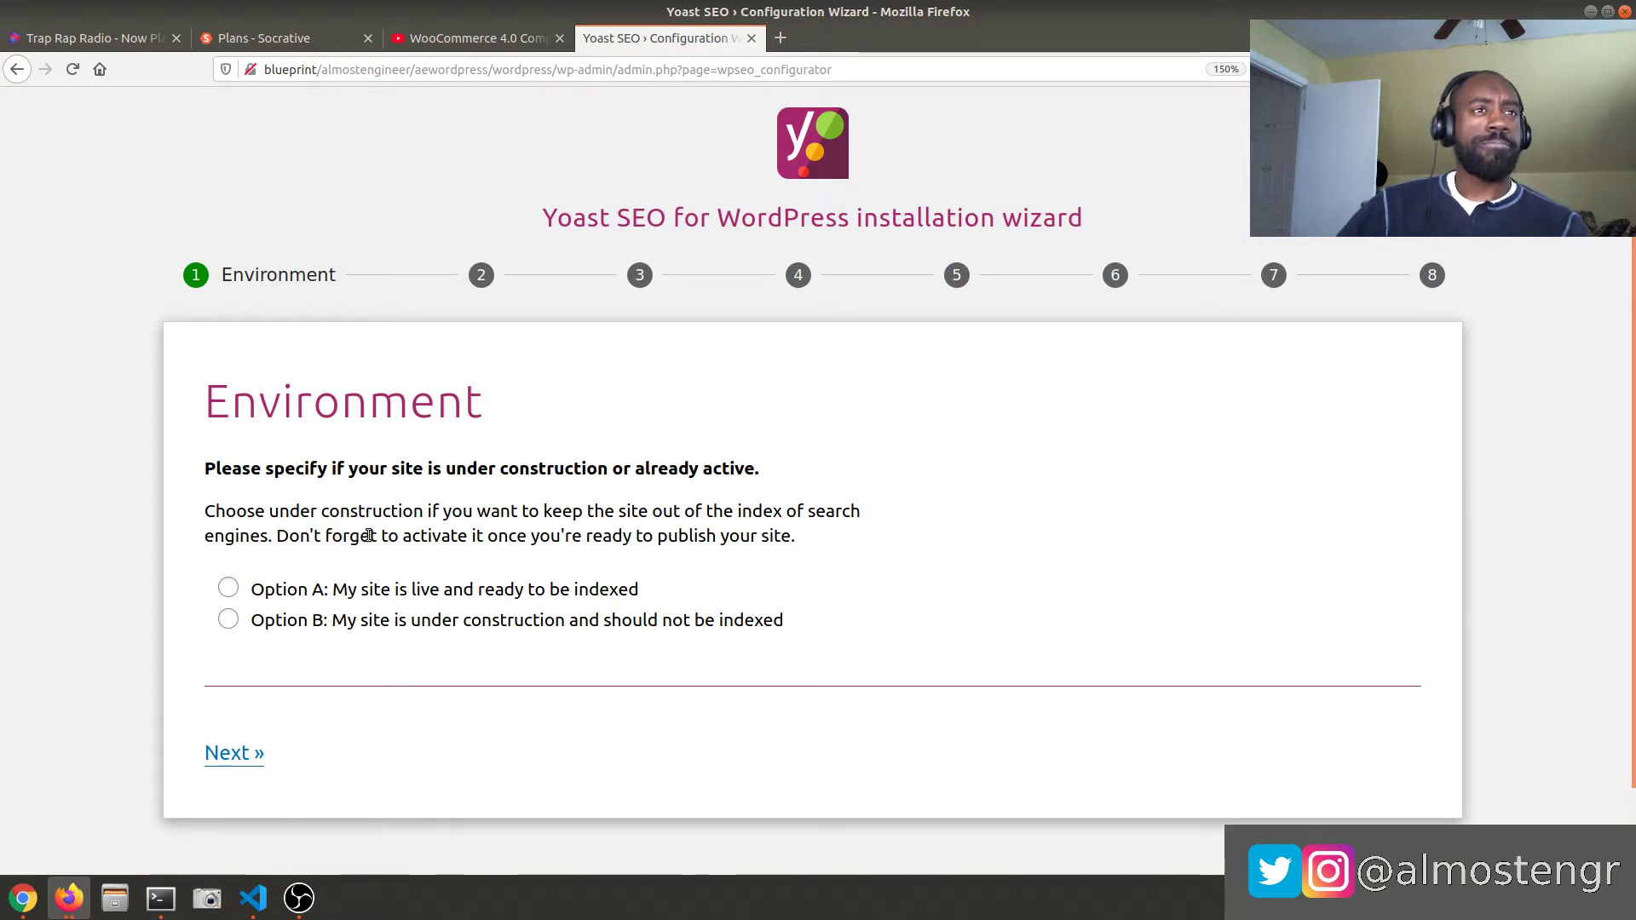
- Declare the site as under construction and not to be indexed, and set its site type to a blog
left_click(343, 628)
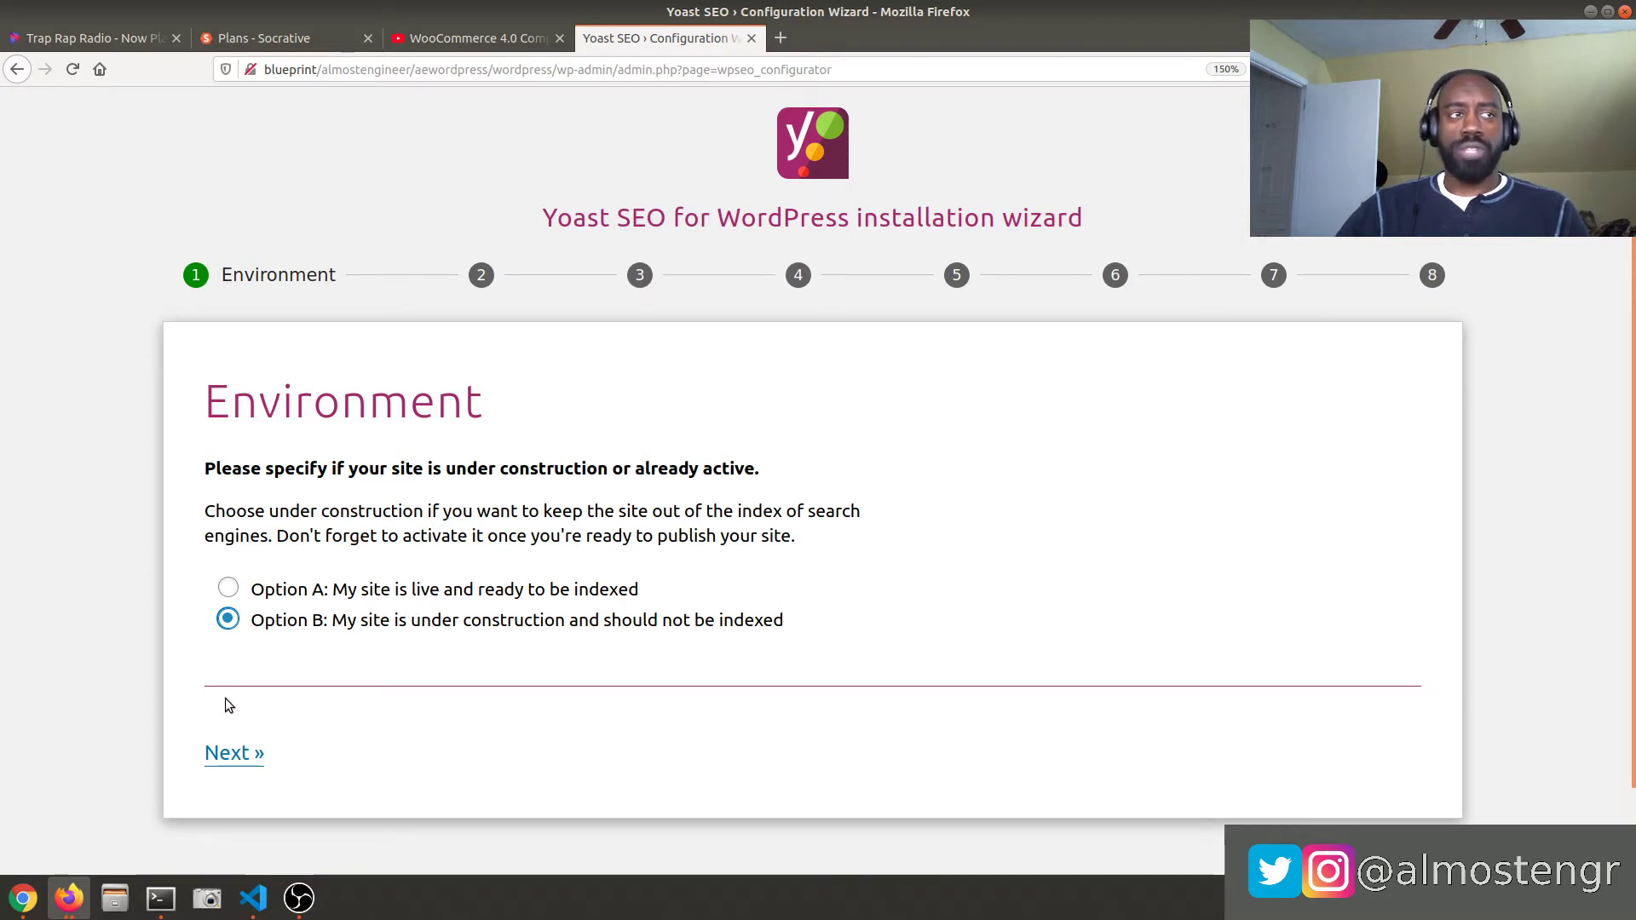
left_click(237, 755)
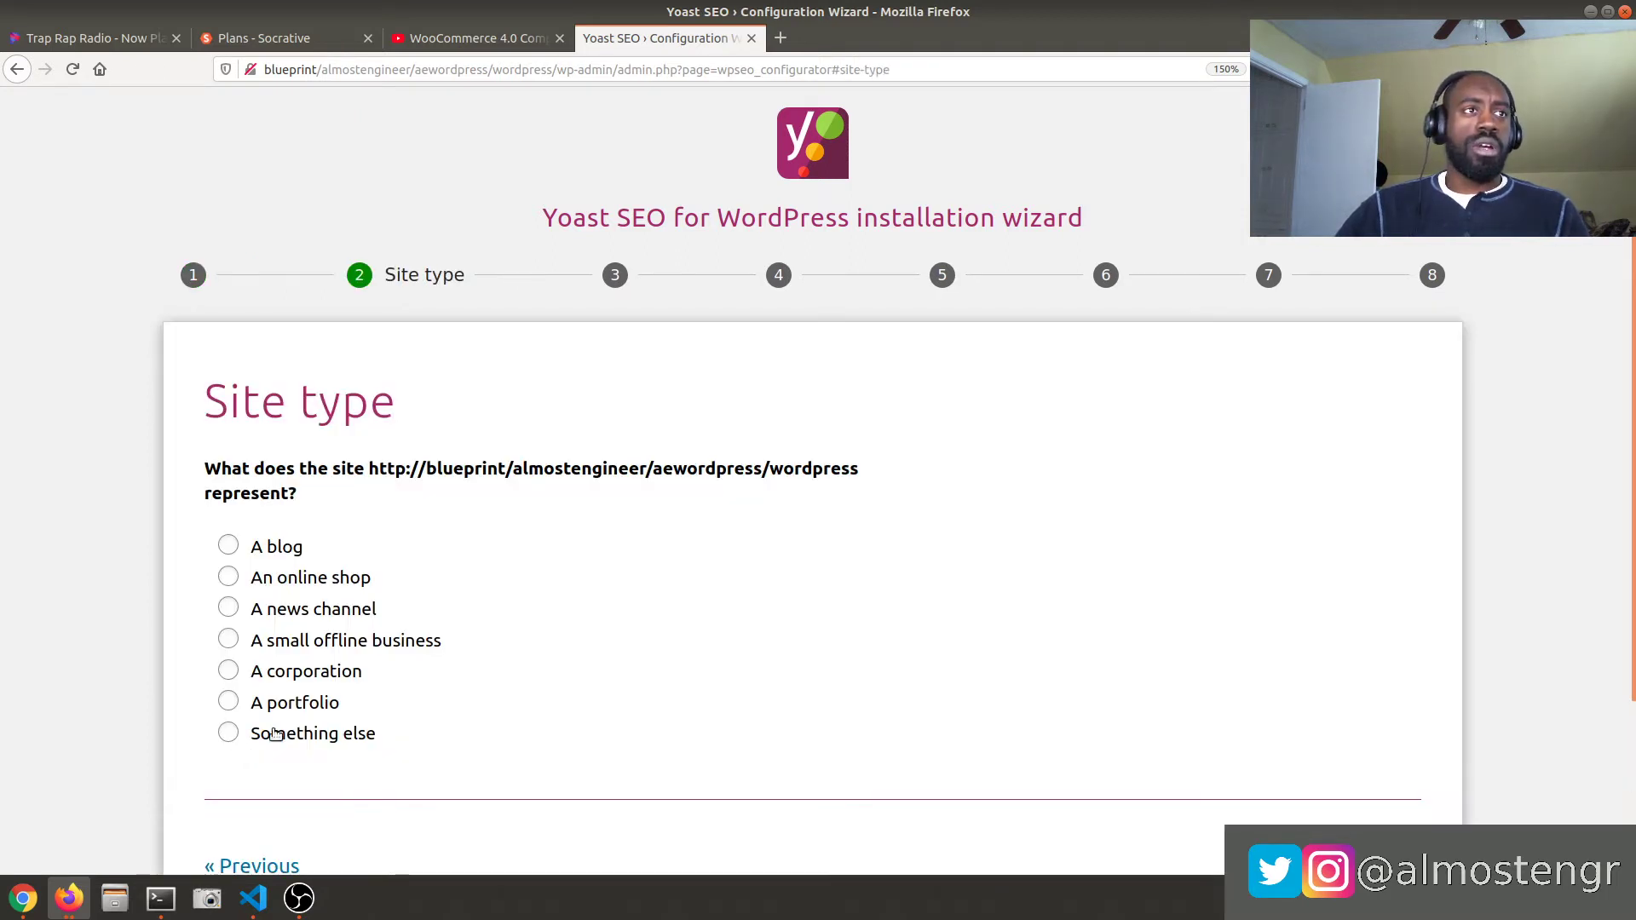
scroll(467, 499, "down", 2)
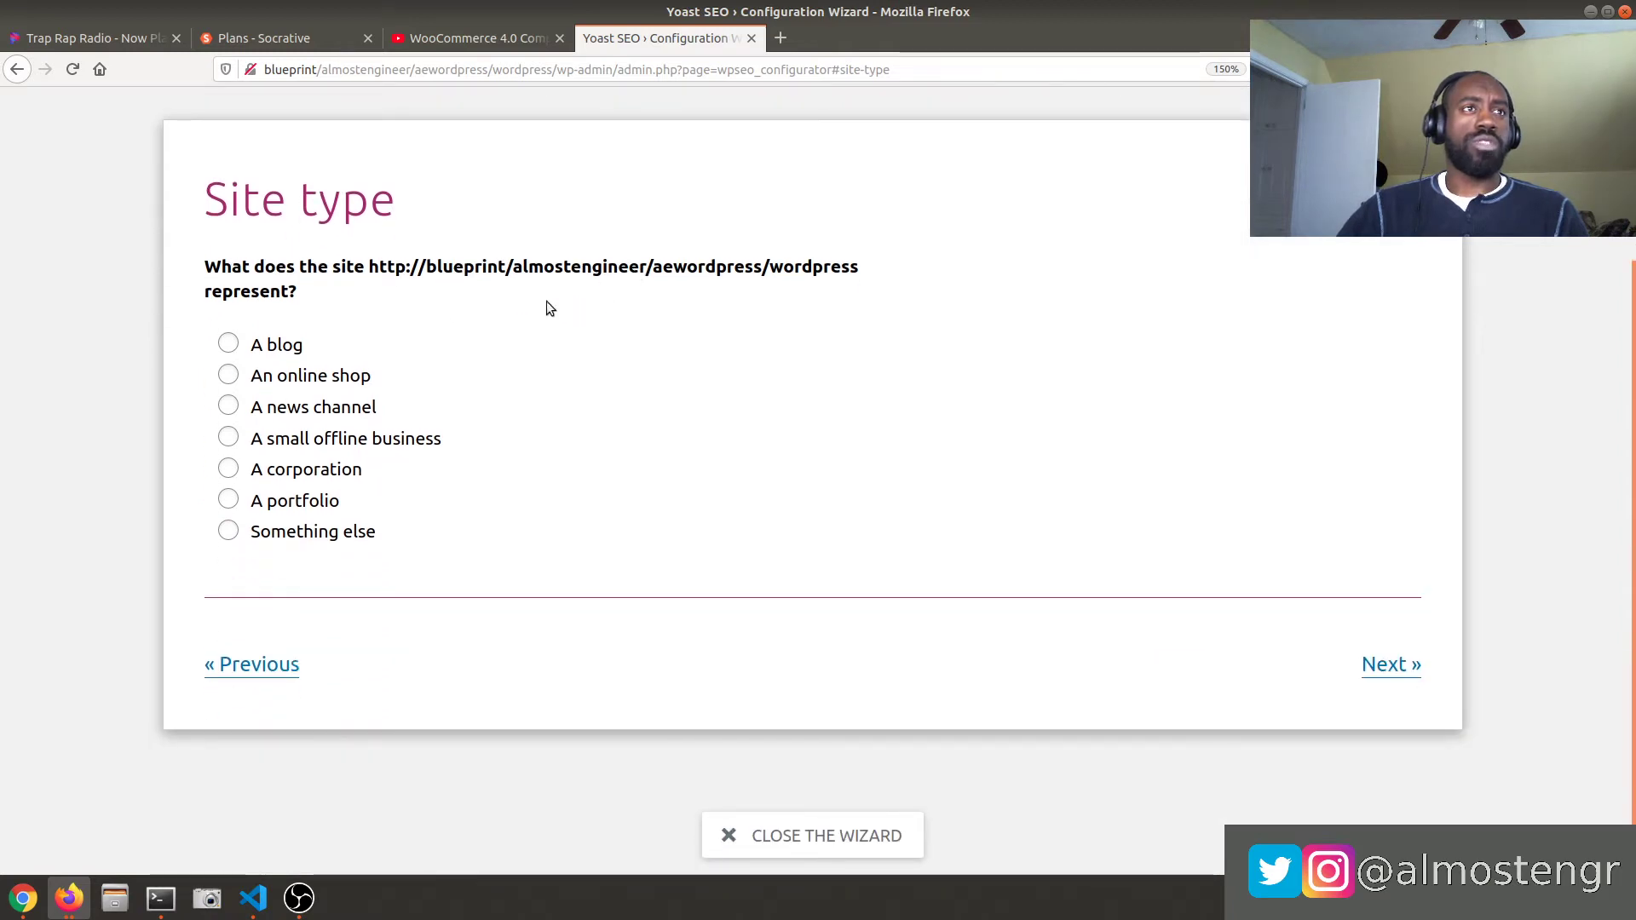
left_click(293, 351)
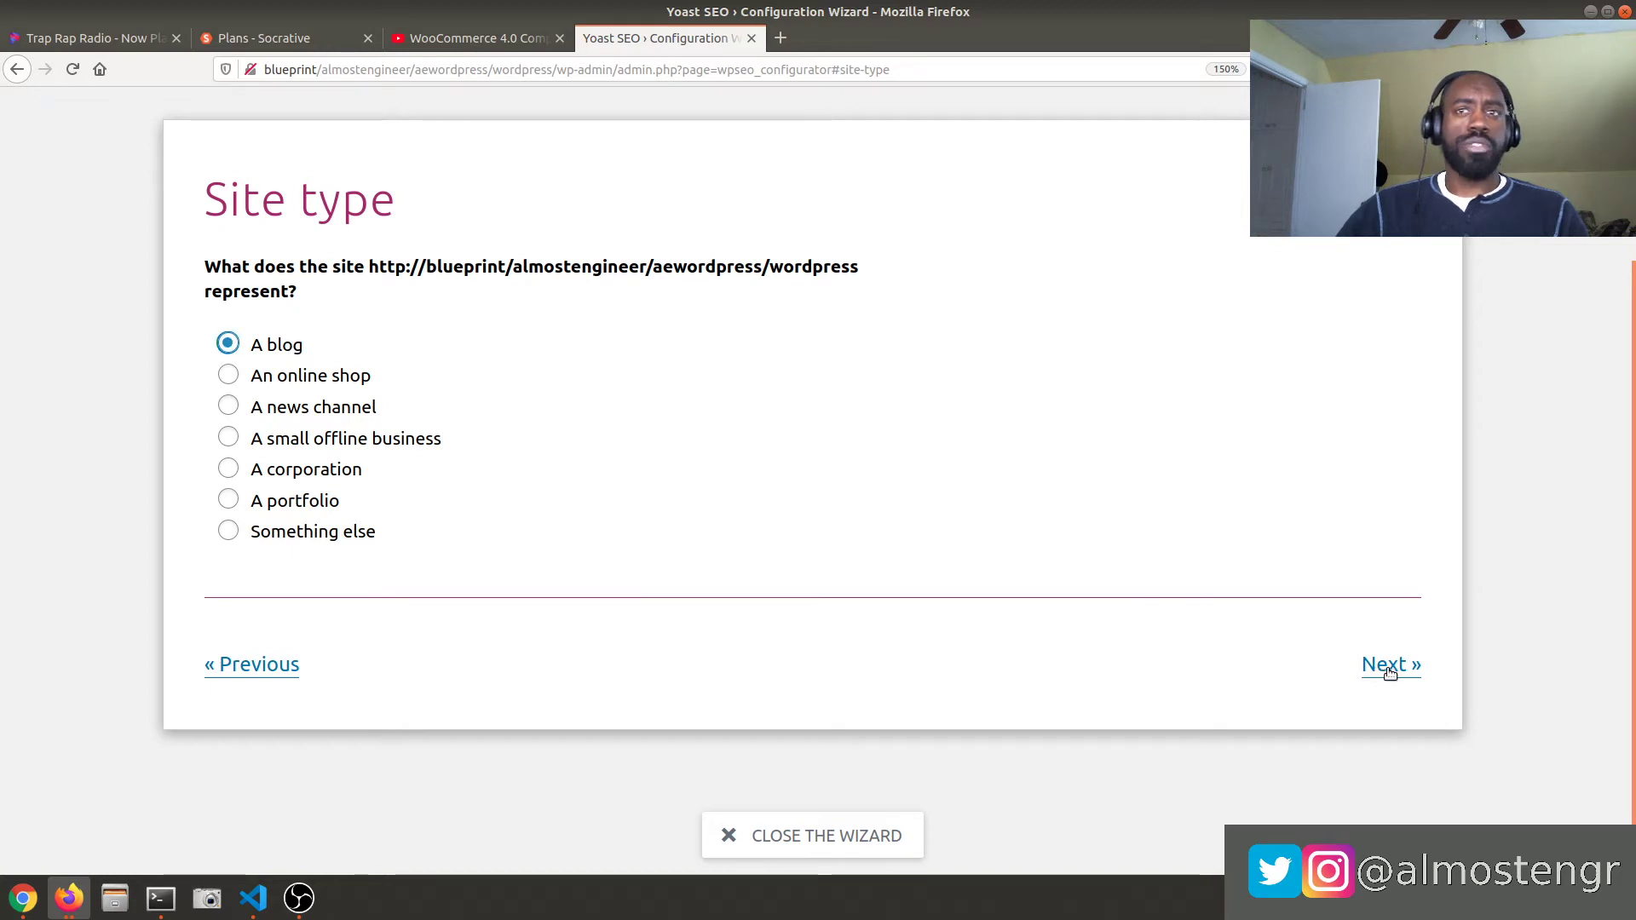
left_click(1361, 665)
- Specify that the site represents a person, choose the almostengr user, and continue the wizard
scroll(933, 552, "down", 3)
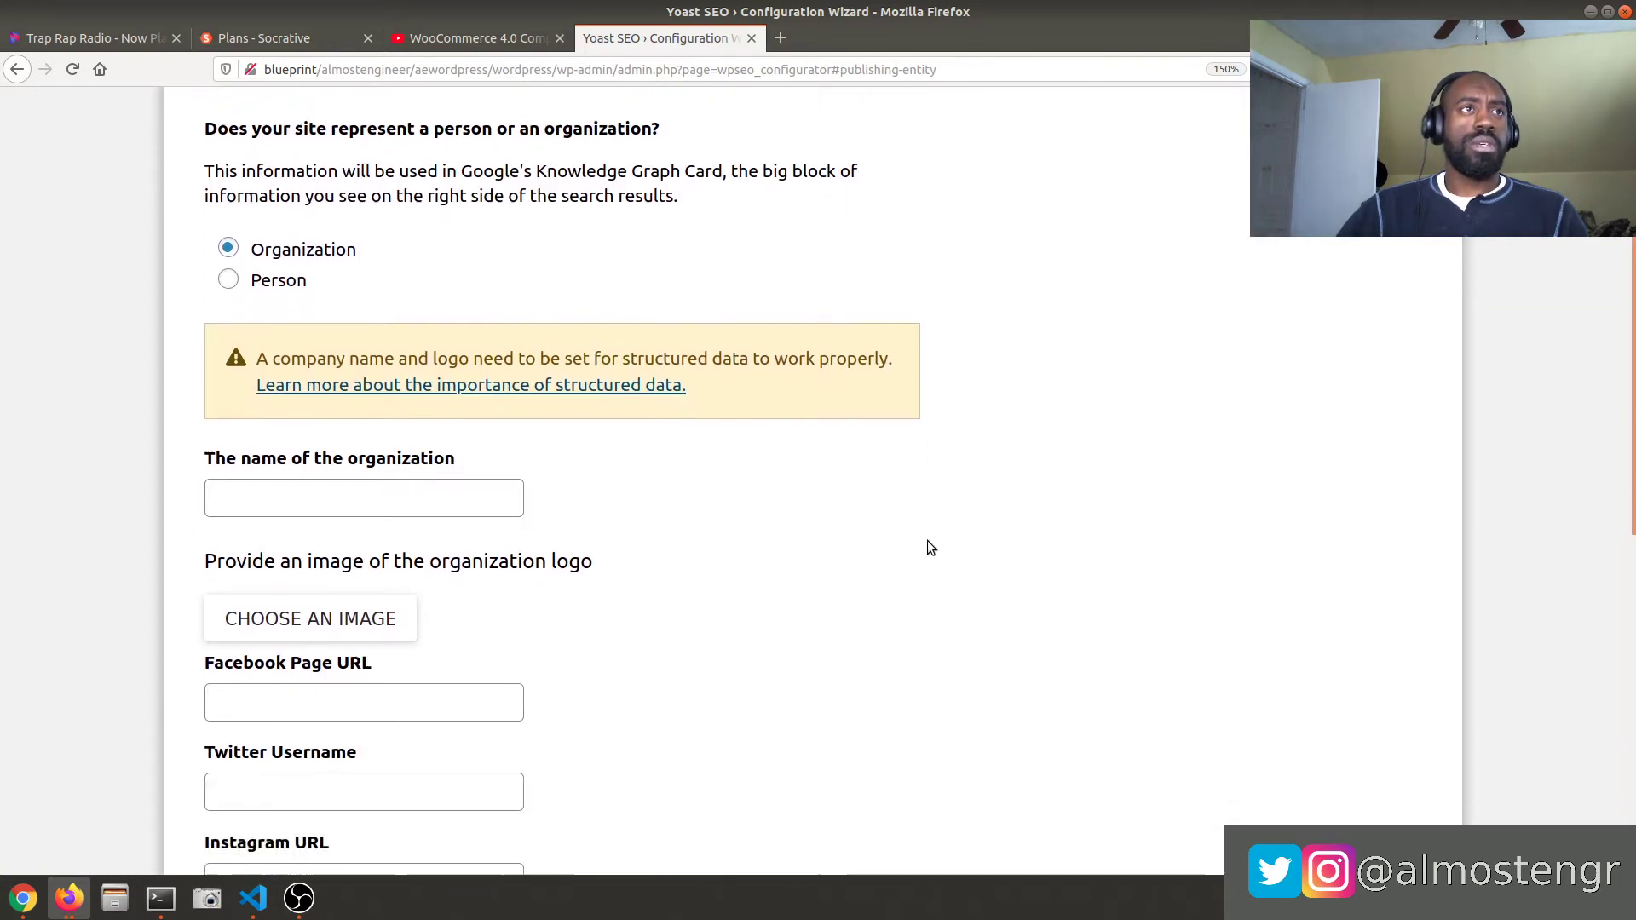
scroll(930, 548, "up", 3)
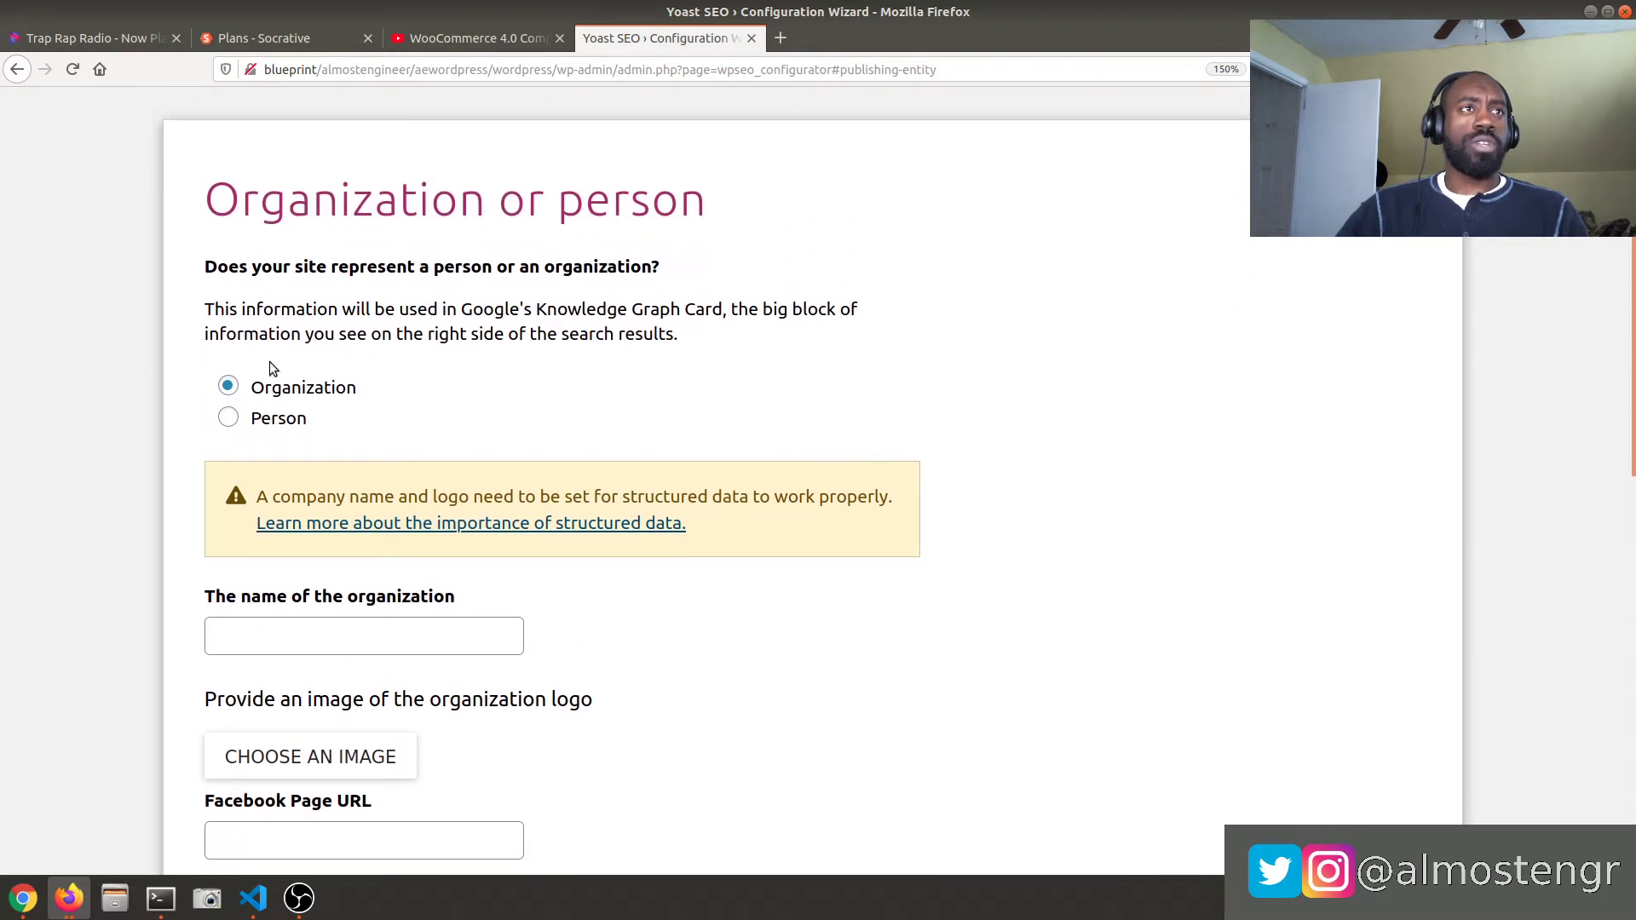
left_click(277, 428)
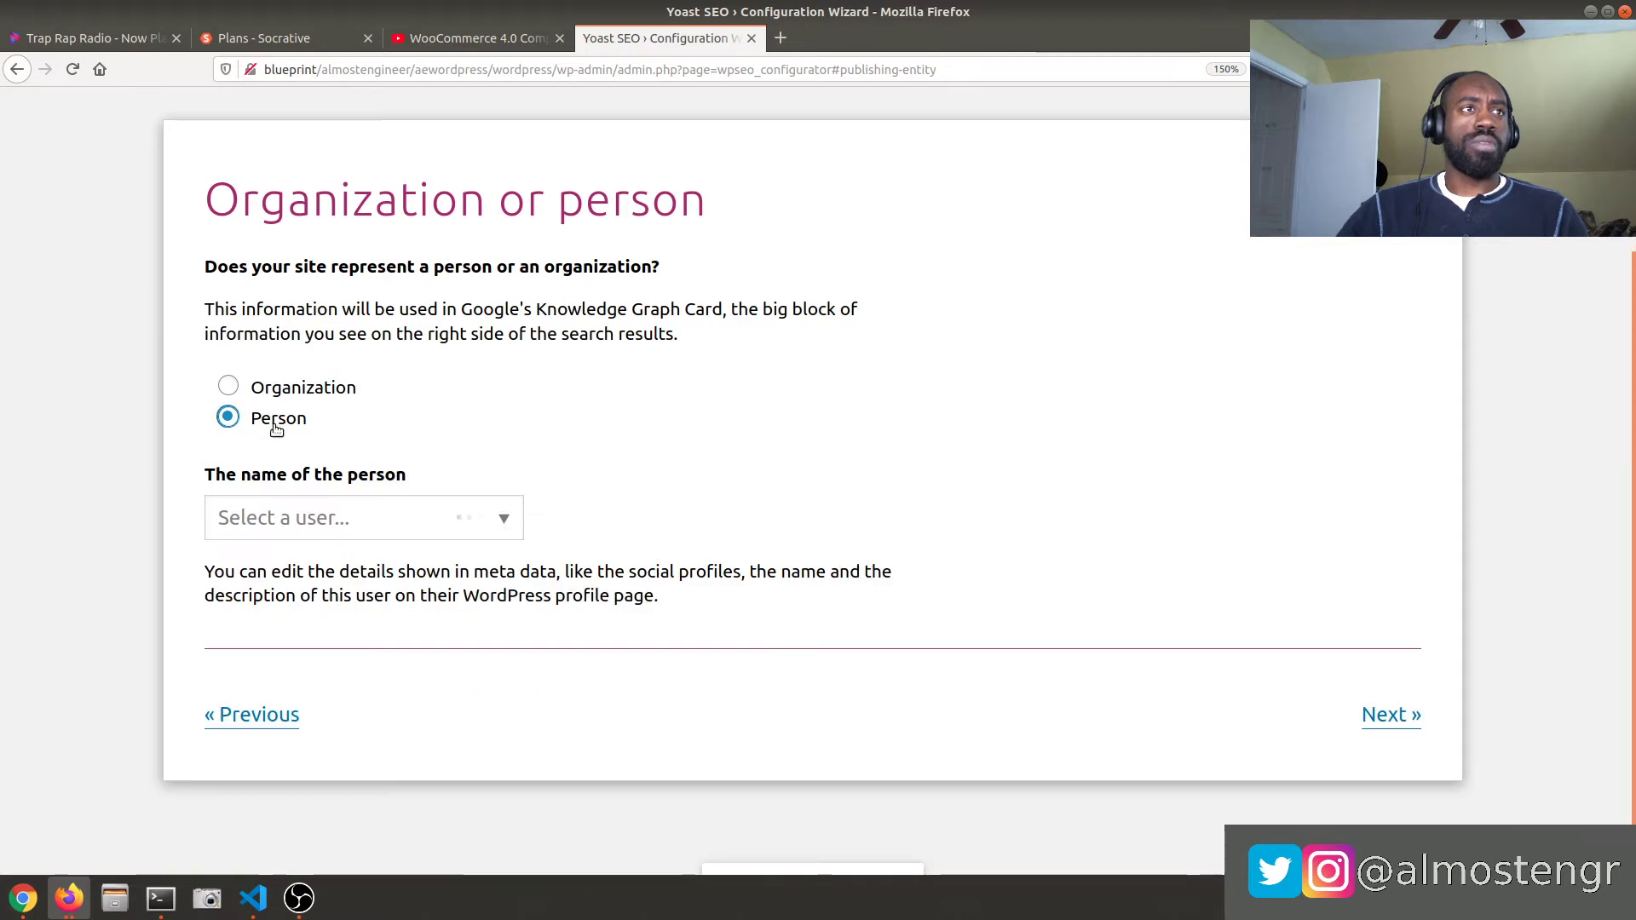
left_click(343, 530)
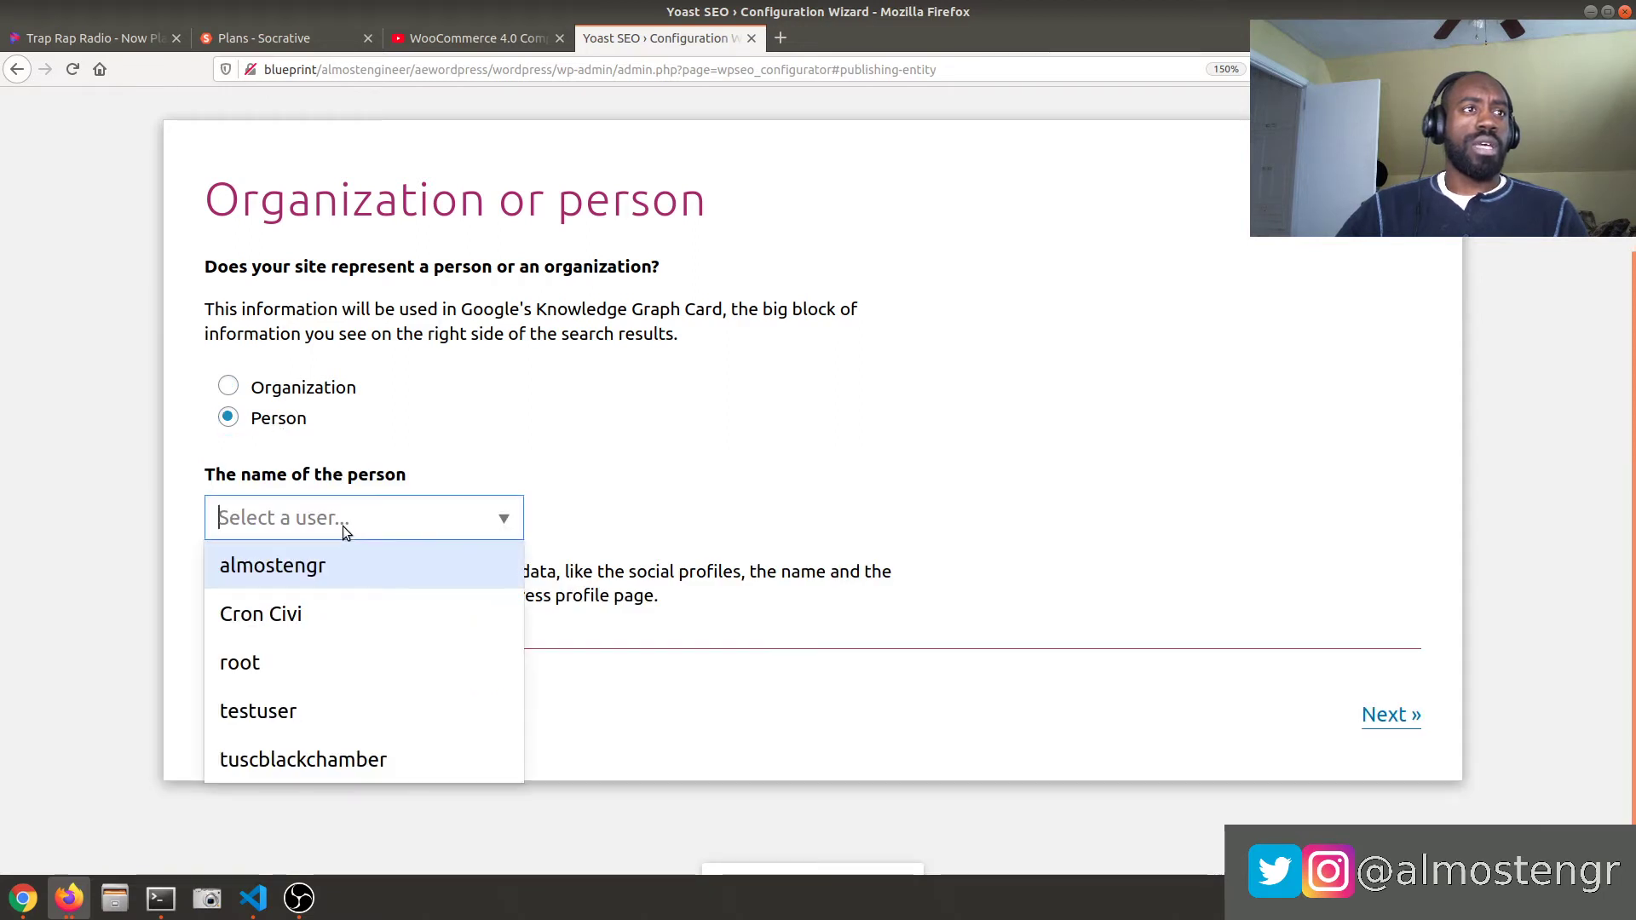
left_click(304, 568)
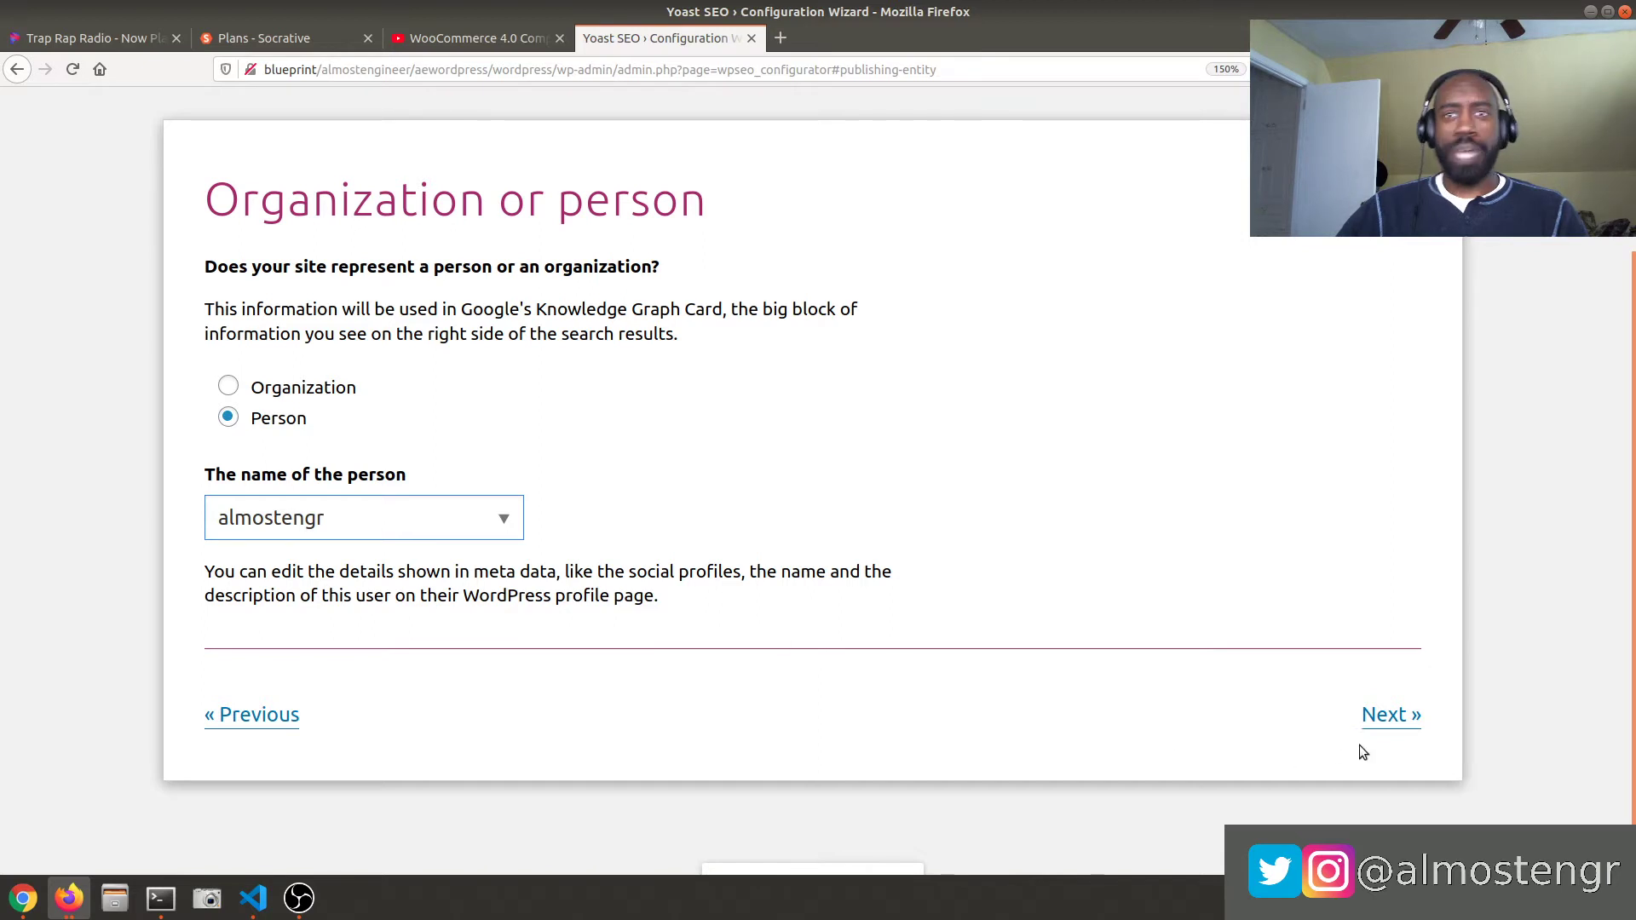
left_click(1389, 717)
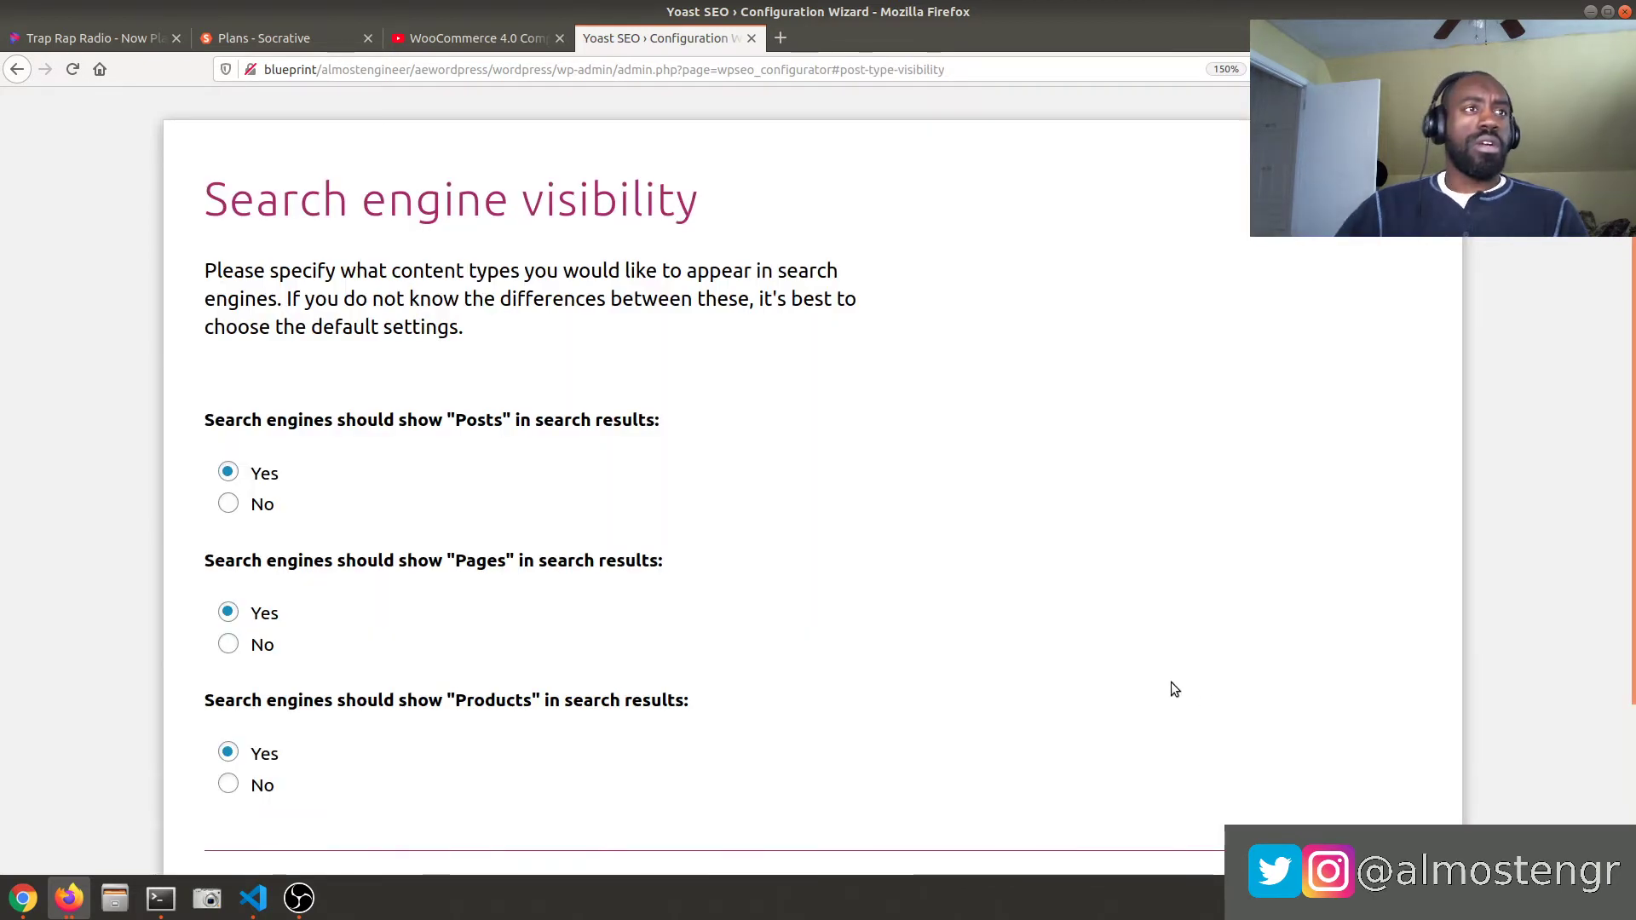
- Accept search engine visibility for posts, pages and products, and answer No to the site having multiple authors
scroll(937, 607, "down", 3)
scroll(446, 240, "up", 3)
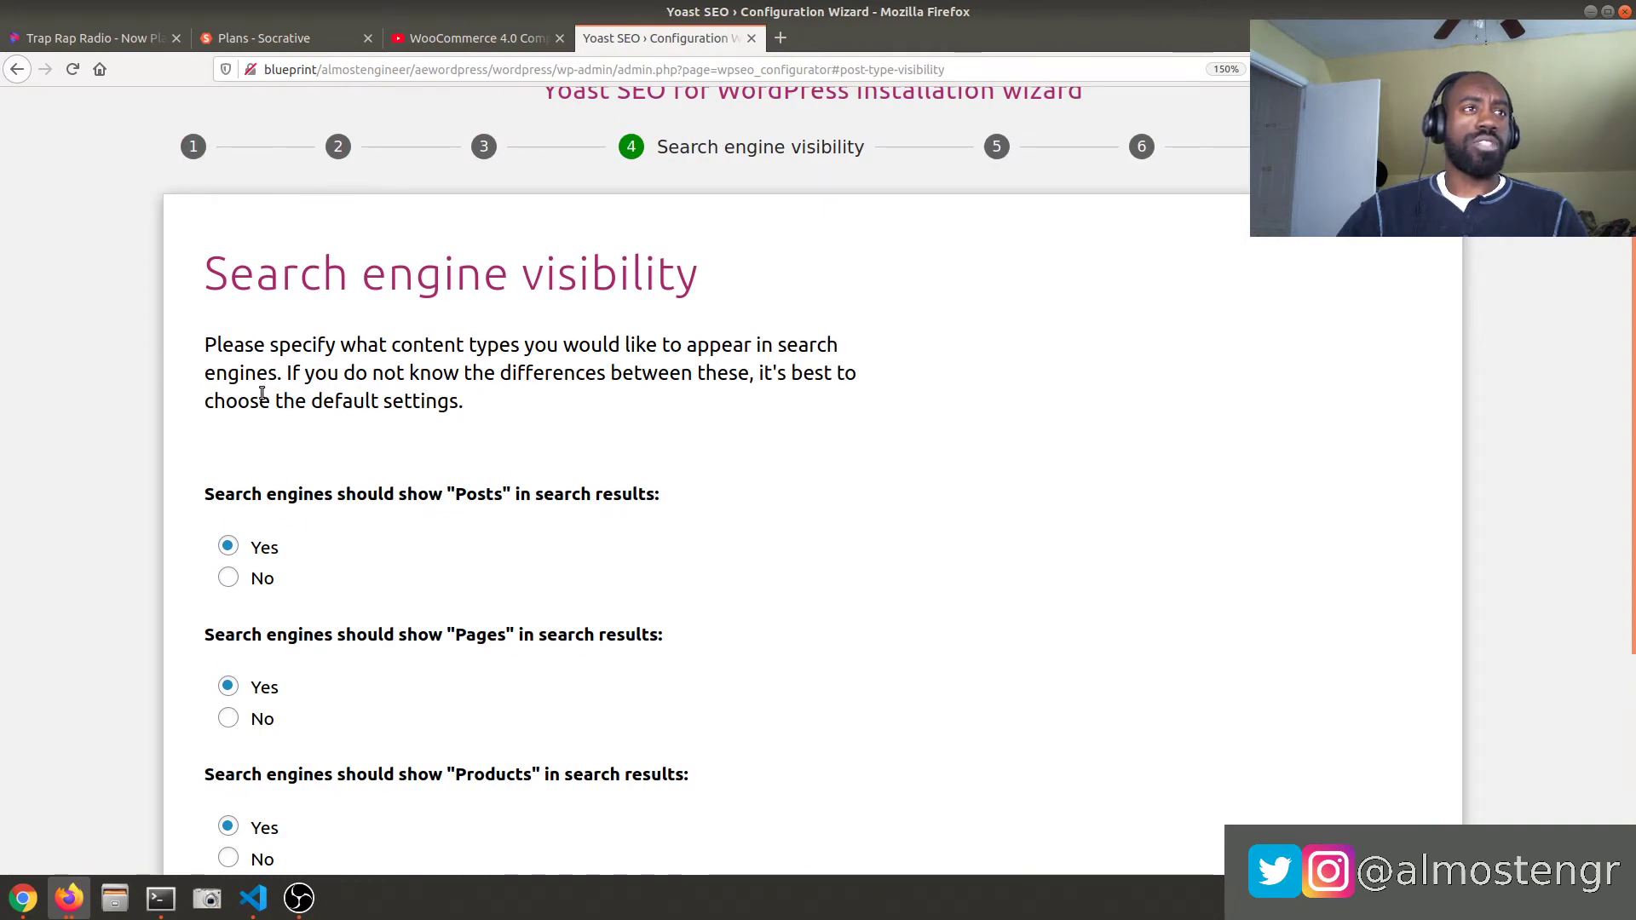
scroll(298, 379, "down", 1)
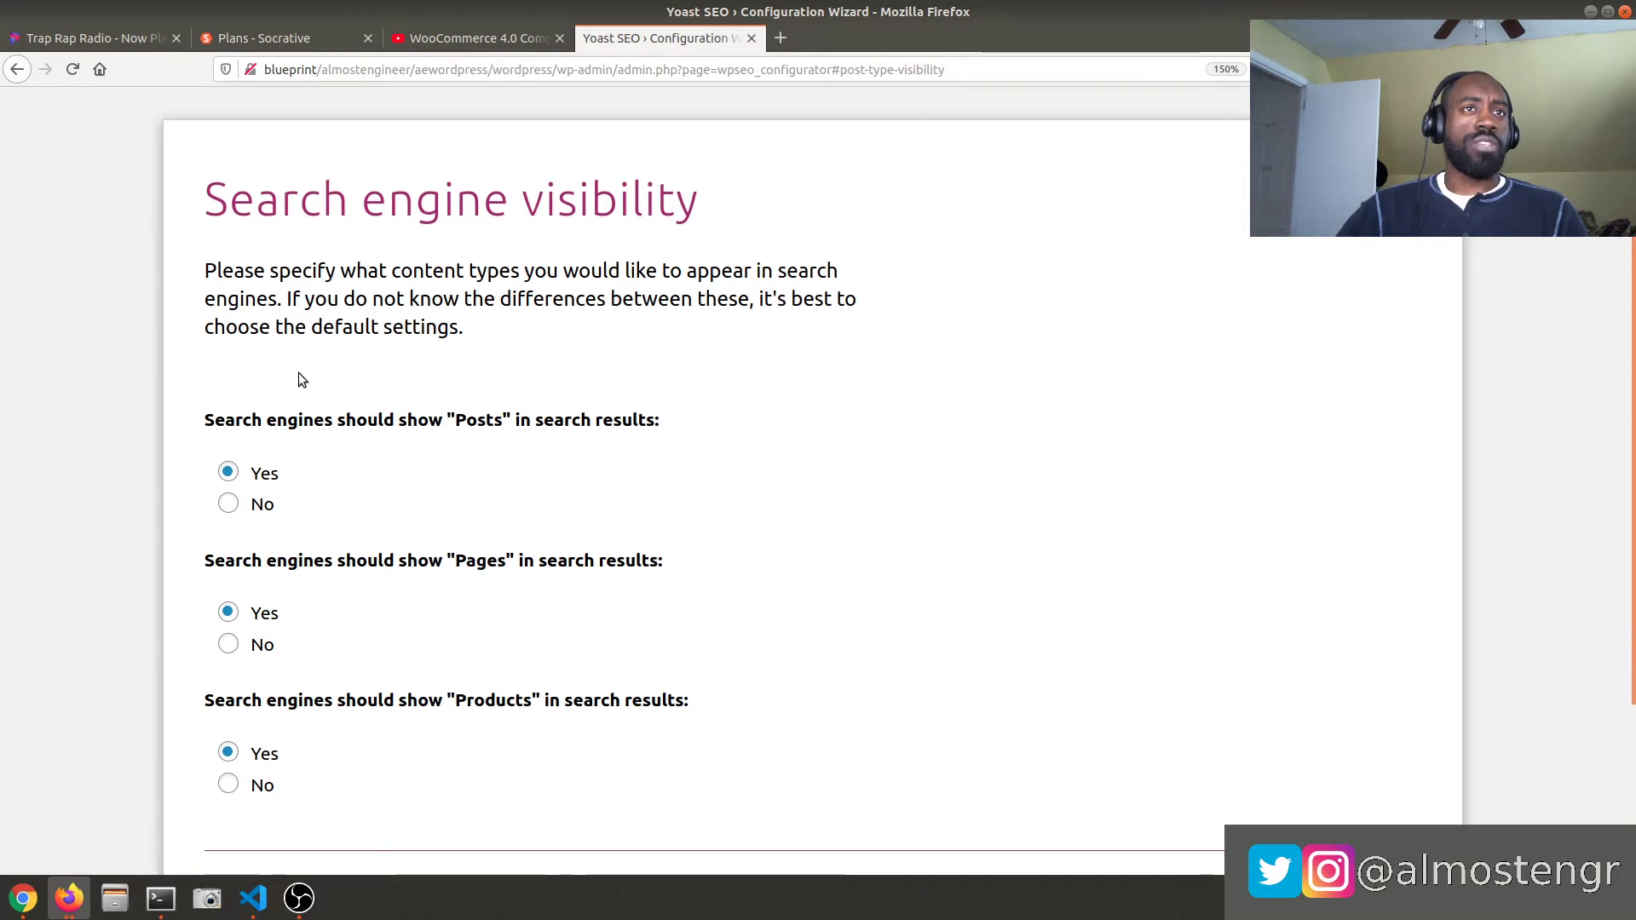
scroll(298, 379, "down", 2)
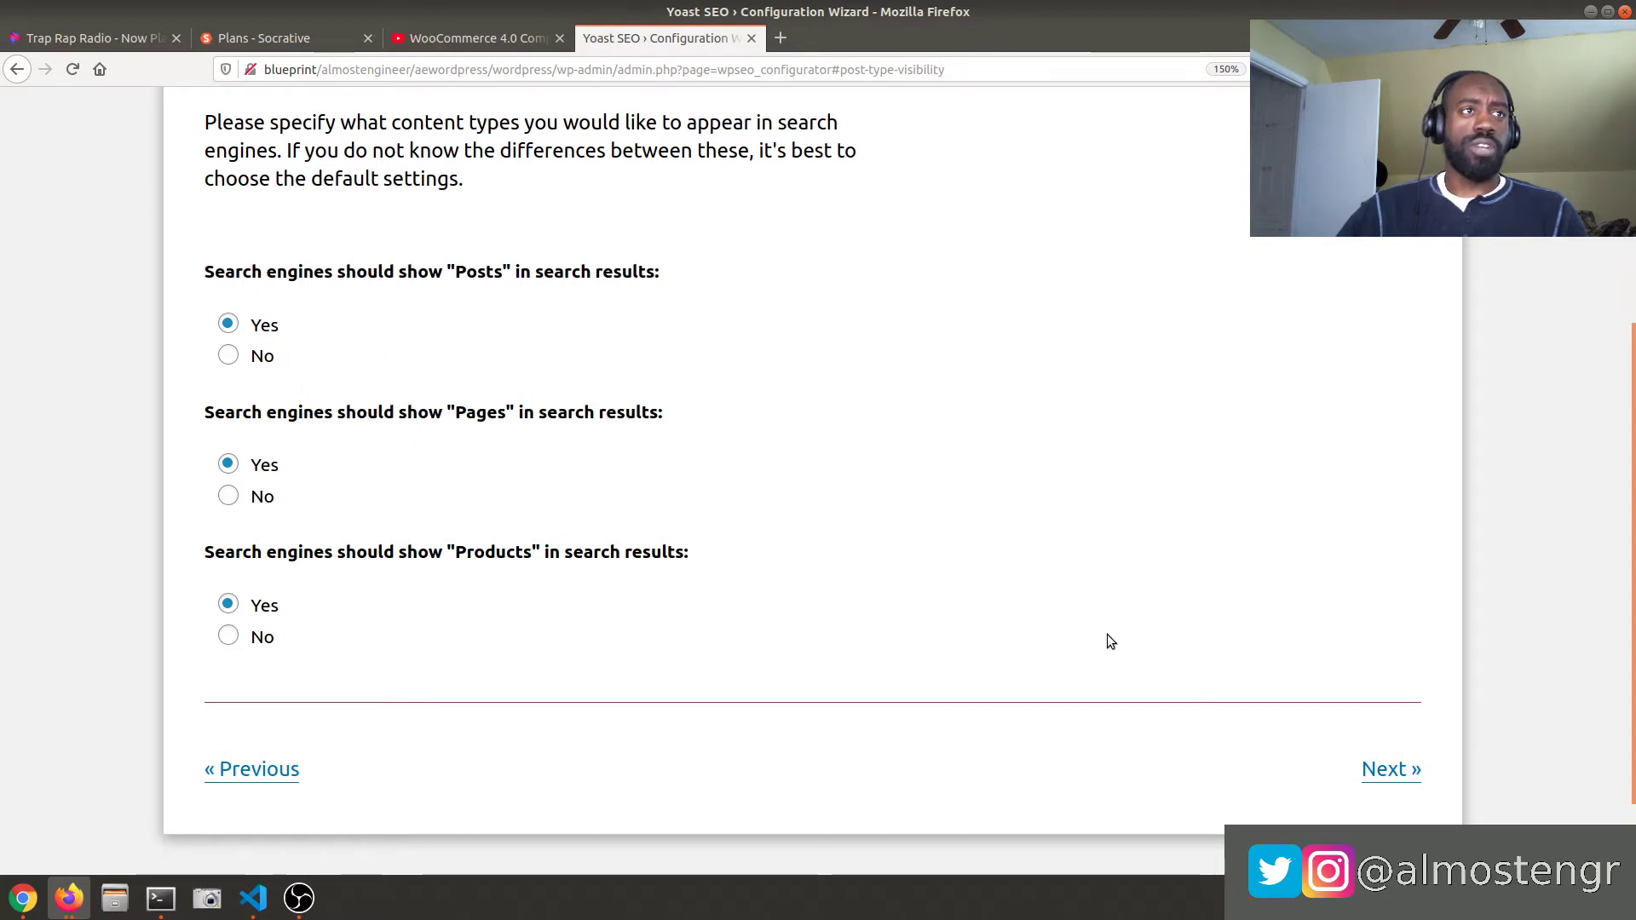
left_click(1412, 776)
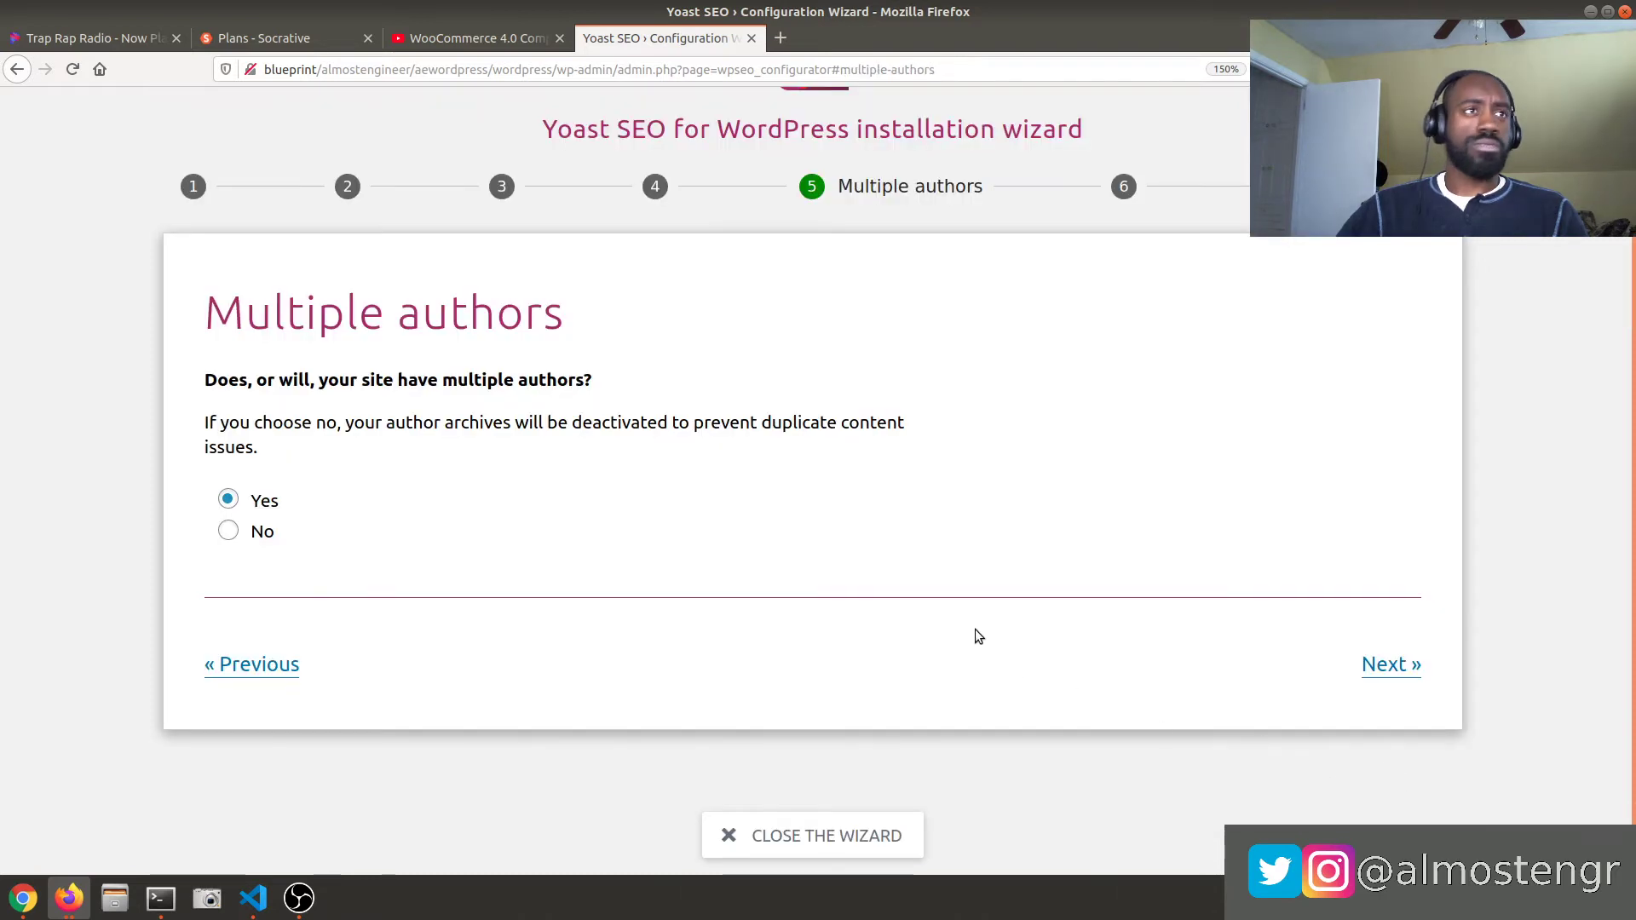
left_click(265, 534)
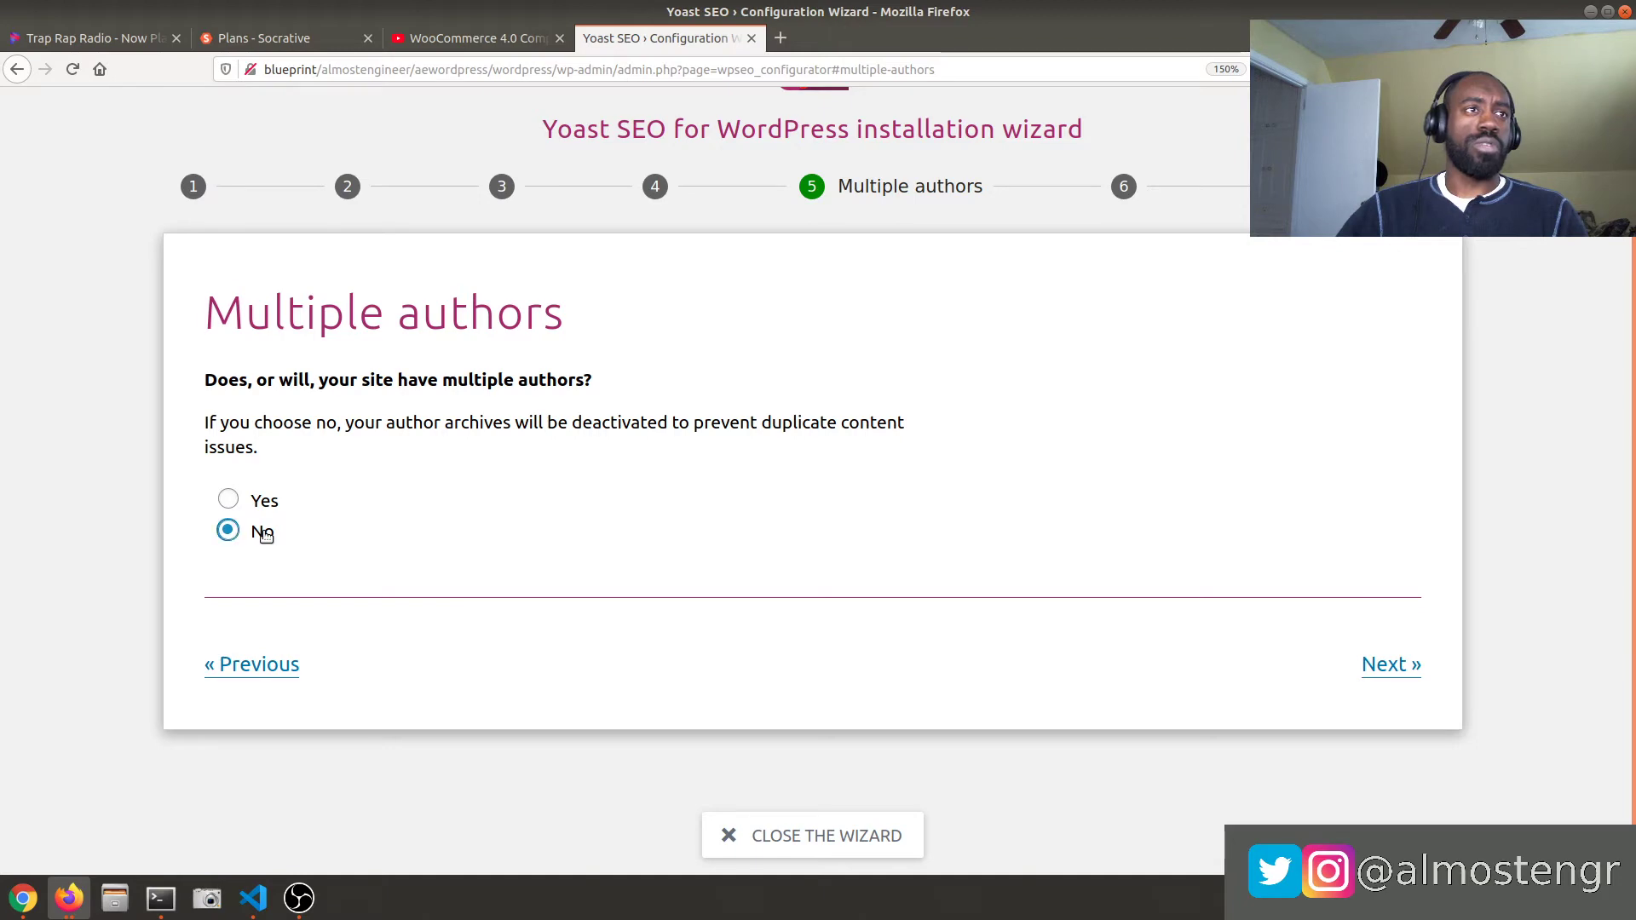
left_click(1386, 665)
- Choose the vertical bar (|) as the title separator, compare it with the live portfolio page's title, and proceed in the wizard
scroll(1269, 573, "down", 1)
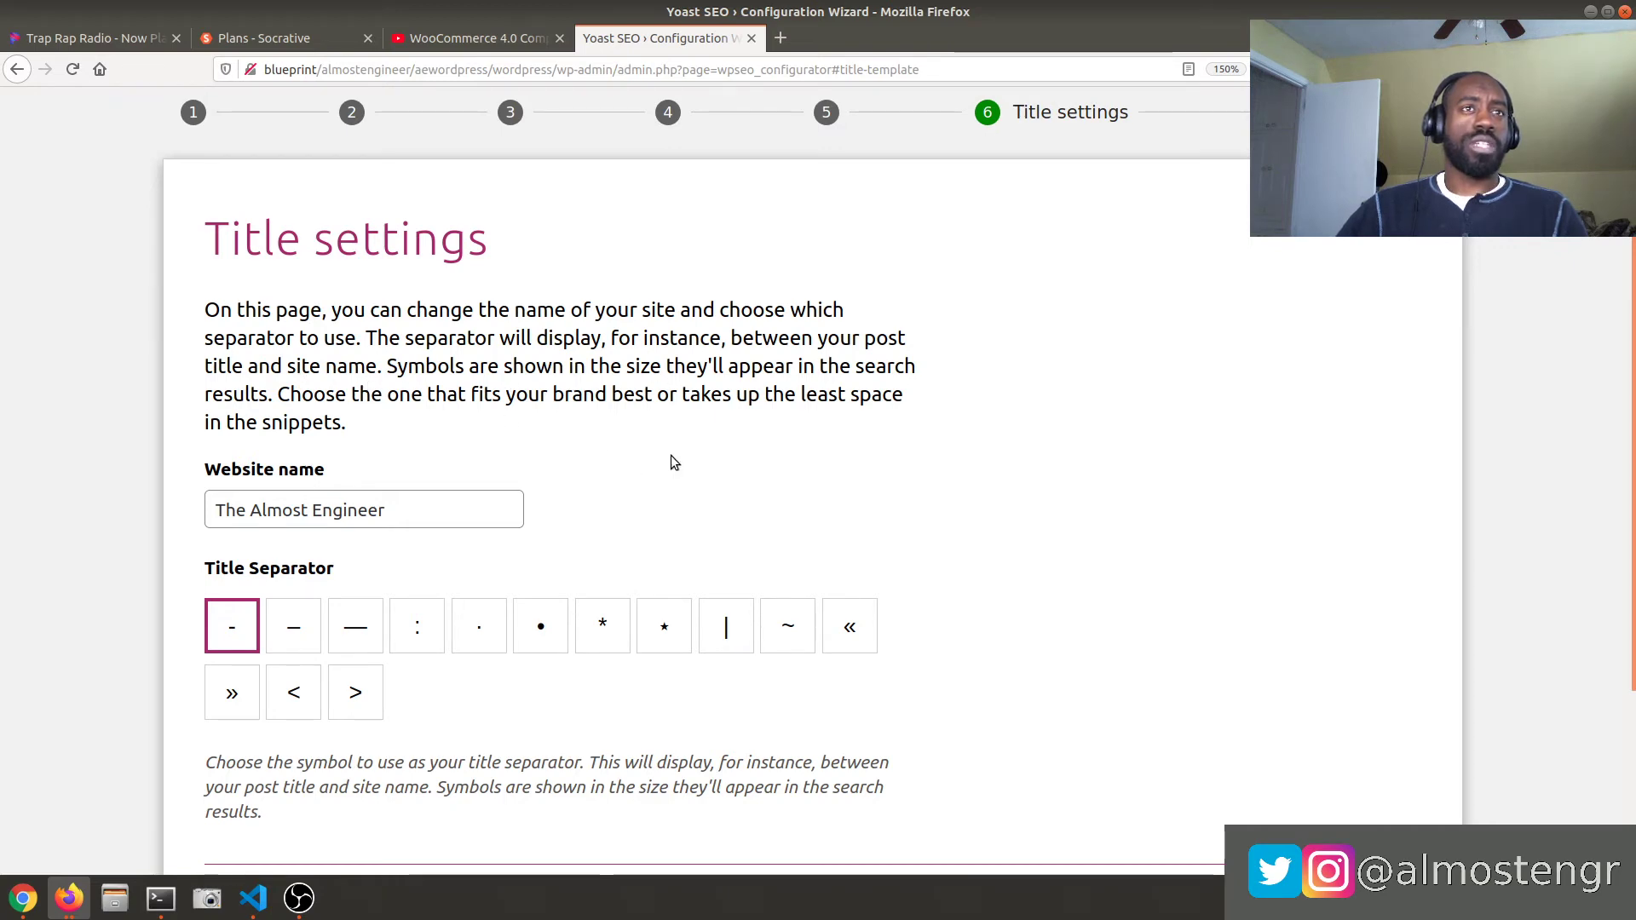
scroll(674, 461, "down", 3)
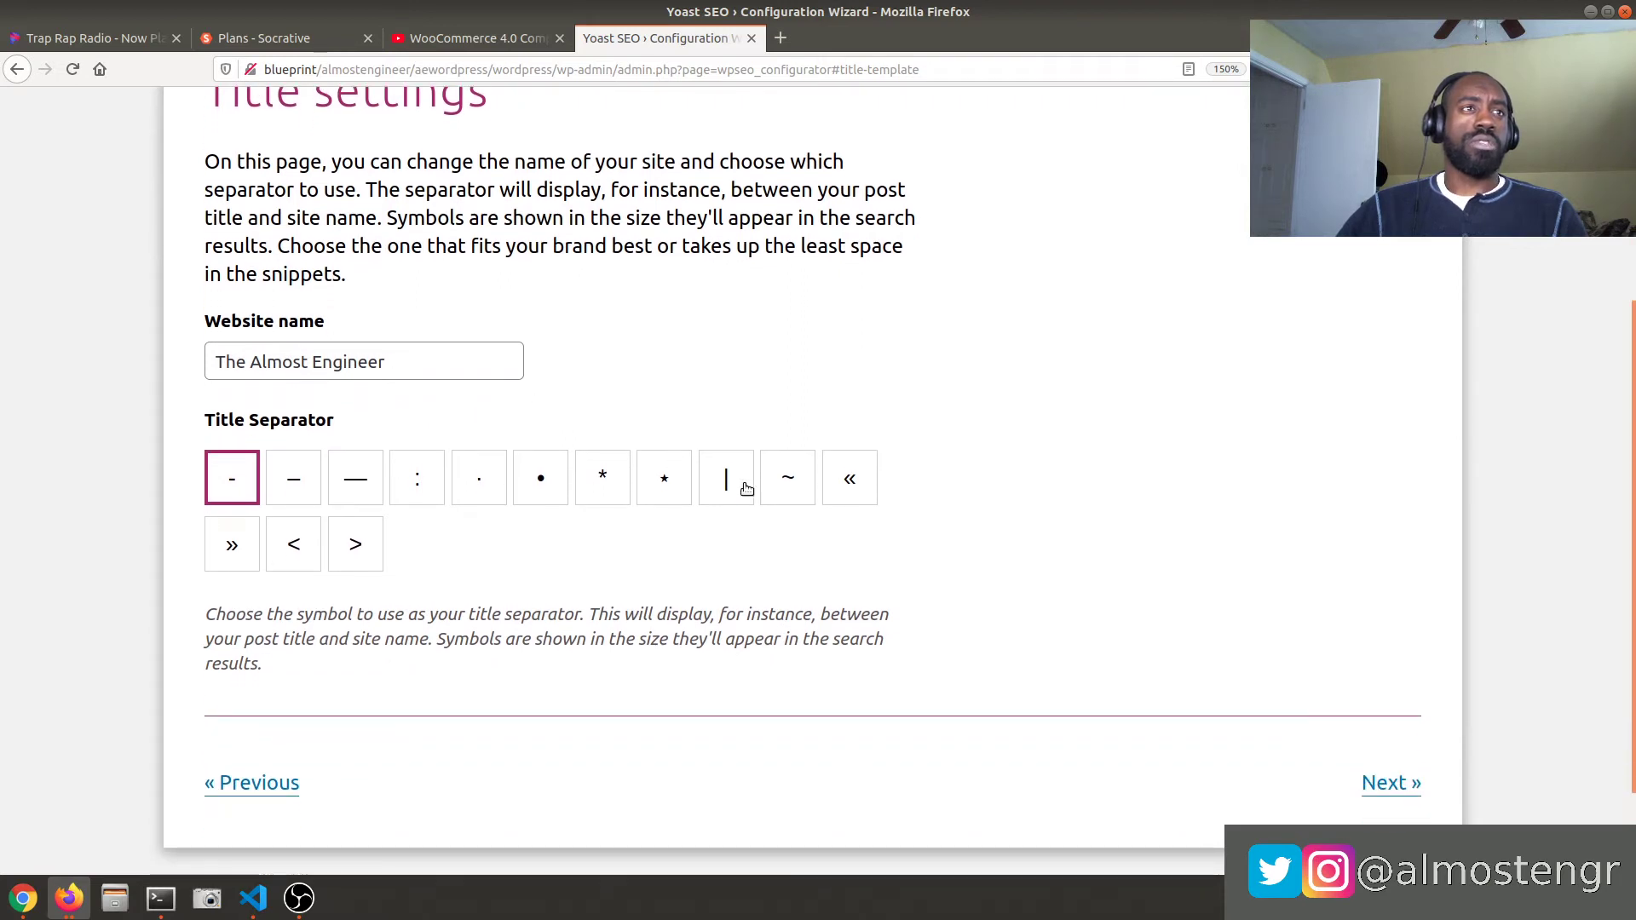
left_click(748, 488)
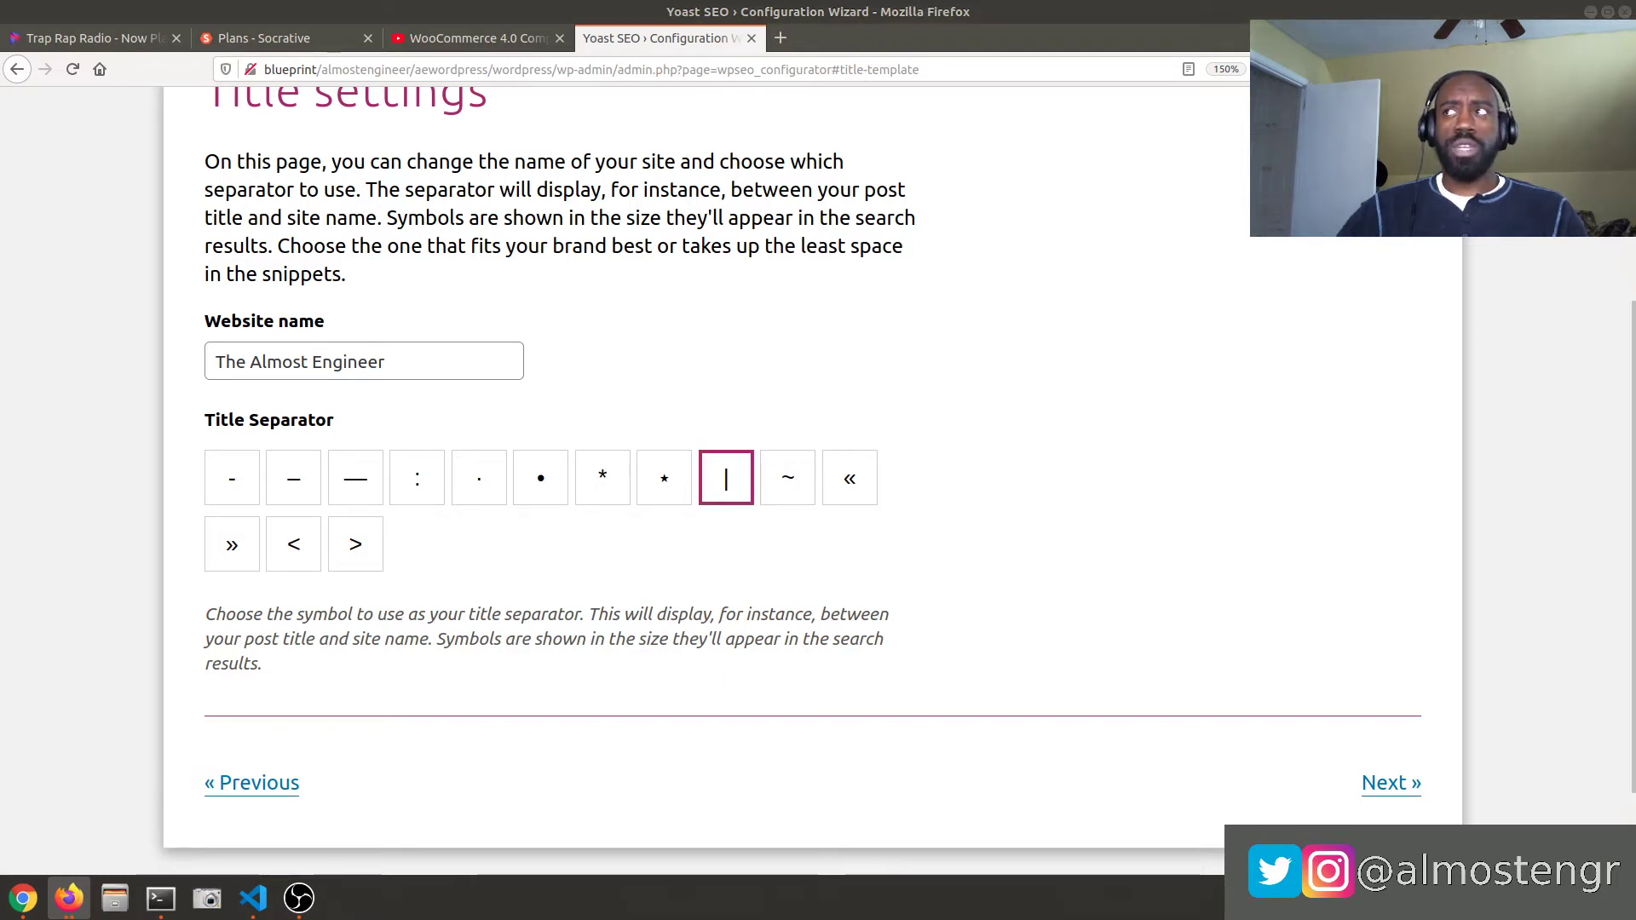
left_click_drag(1214, 87, 1031, 45)
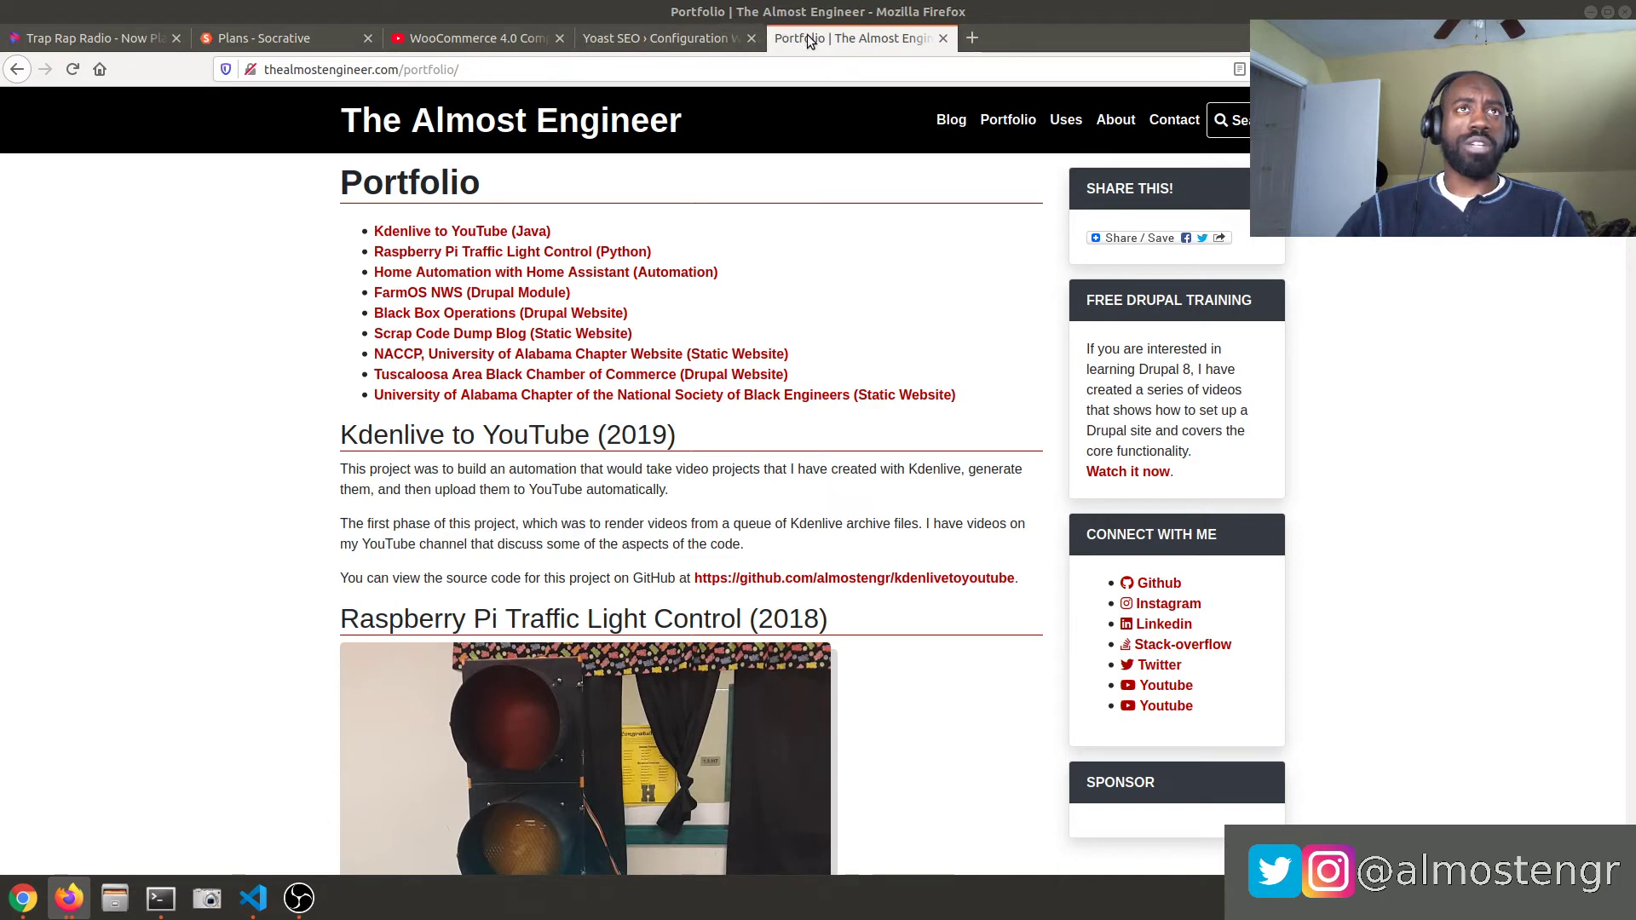
left_click(704, 37)
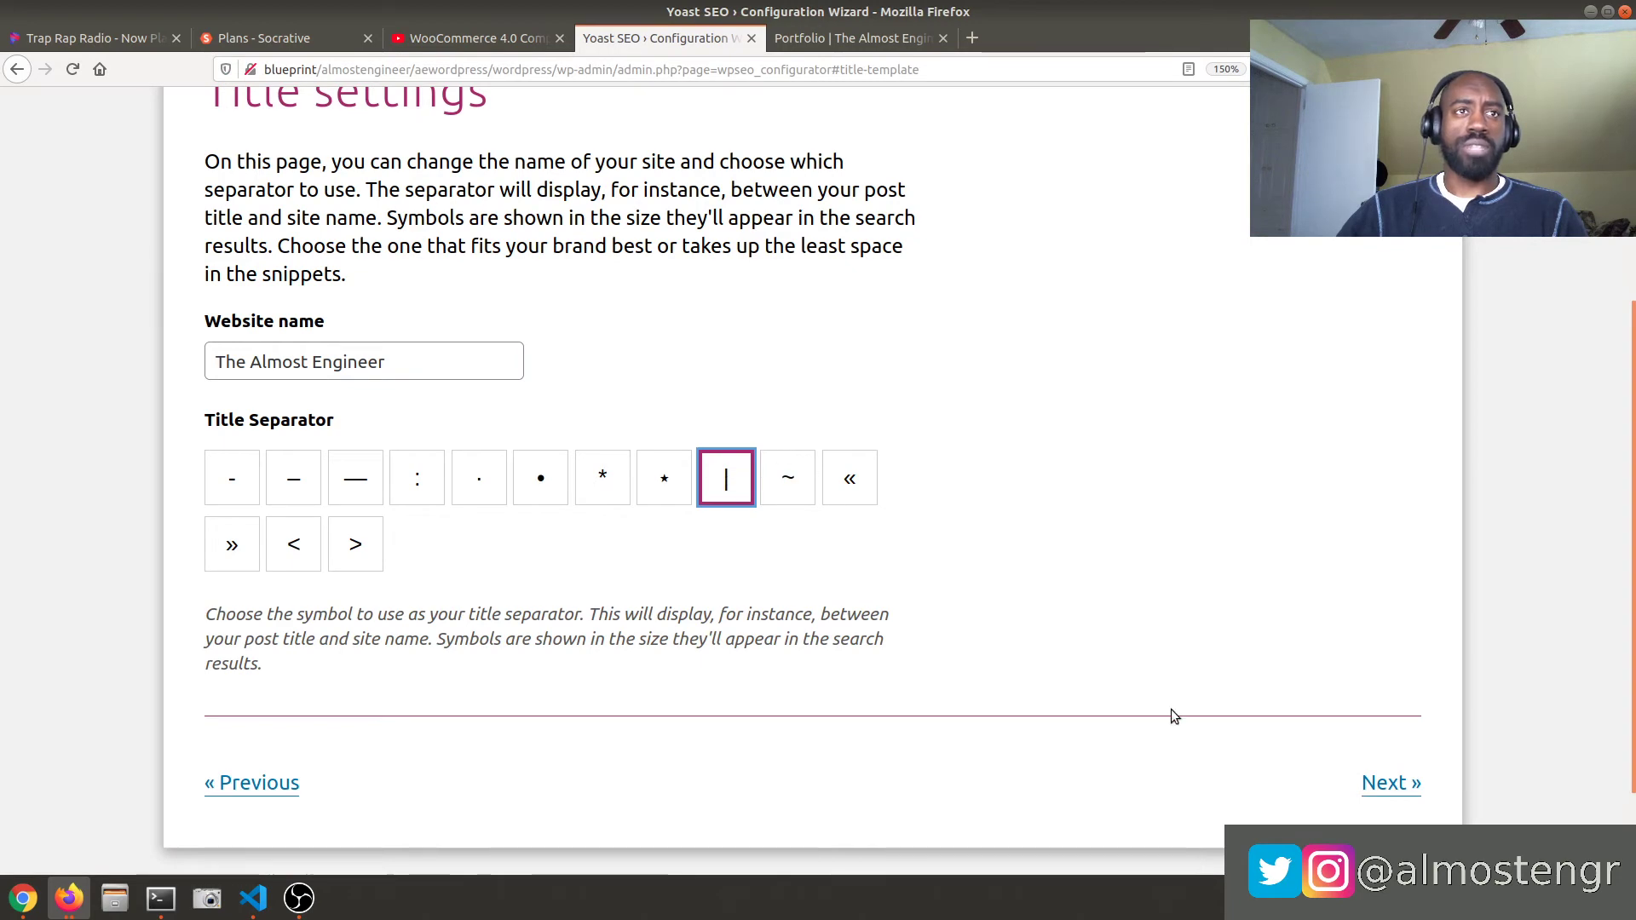
left_click(1365, 782)
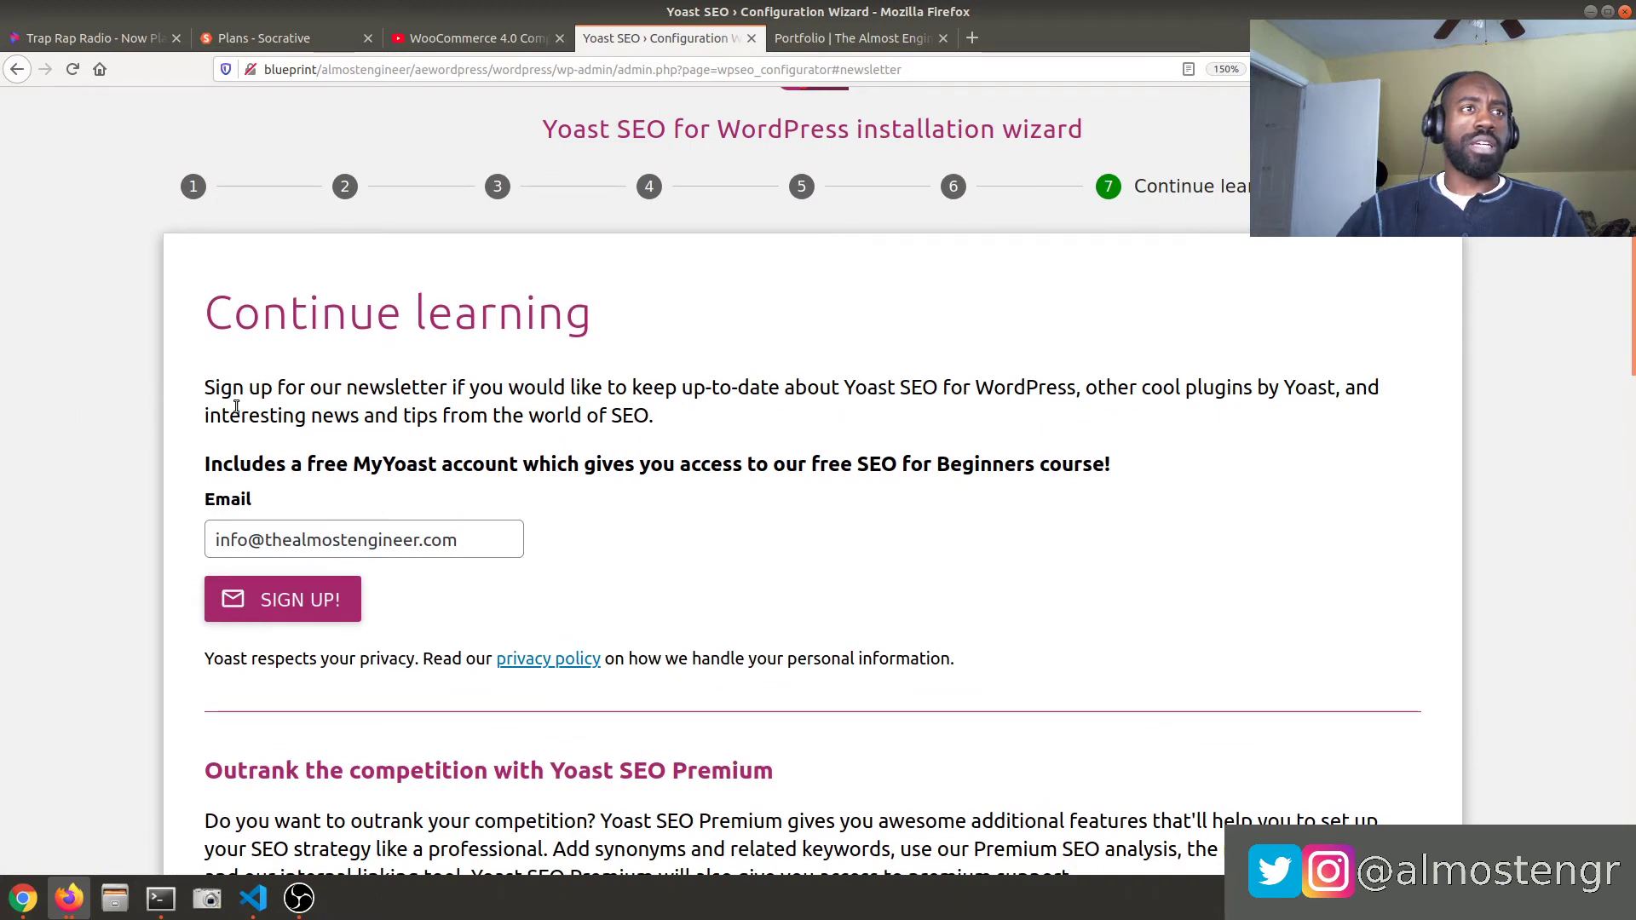
- Look through the Continue learning page's newsletter, Premium and keyword training offers and proceed in the wizard without signing up
scroll(337, 504, "down", 3)
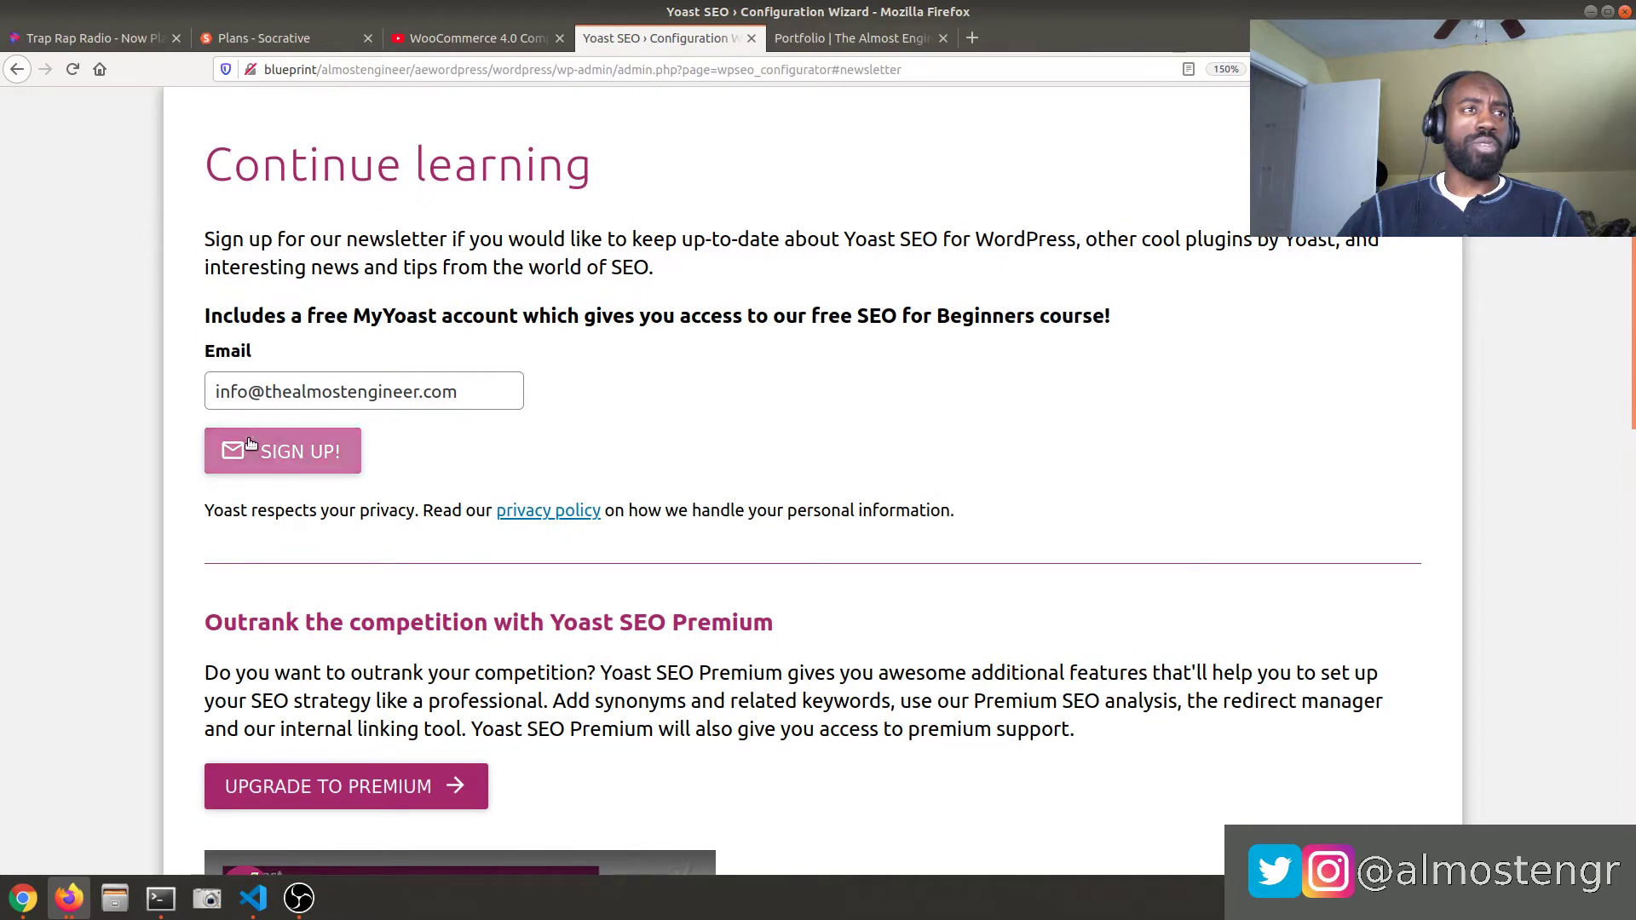
scroll(264, 494, "down", 6)
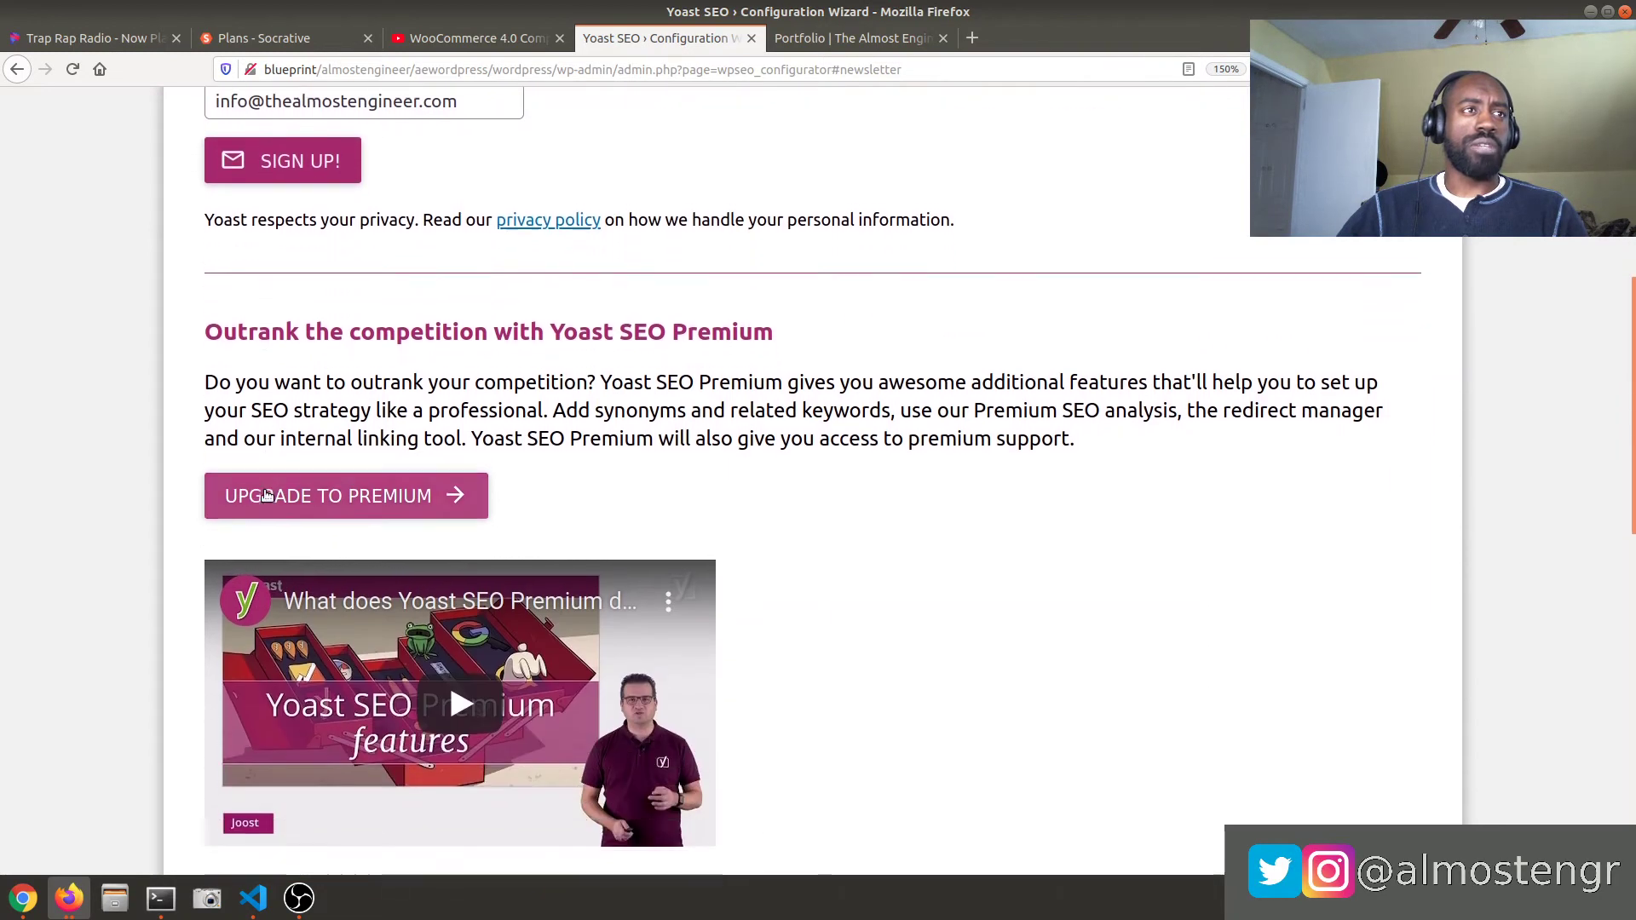
scroll(546, 472, "down", 13)
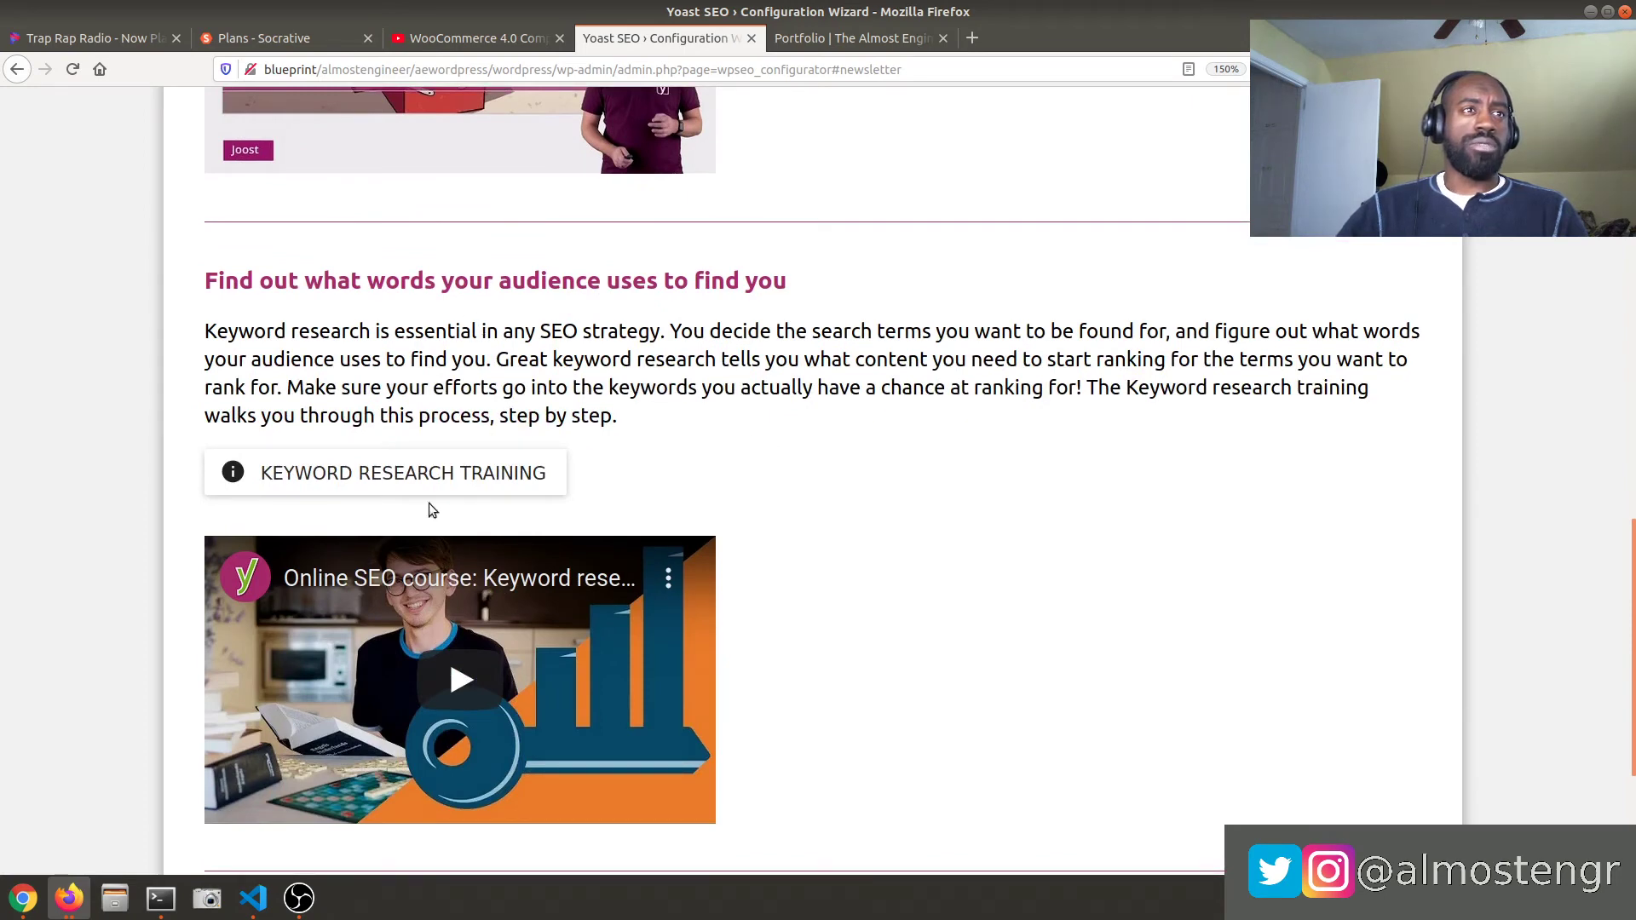
scroll(756, 497, "down", 4)
scroll(757, 491, "down", 2)
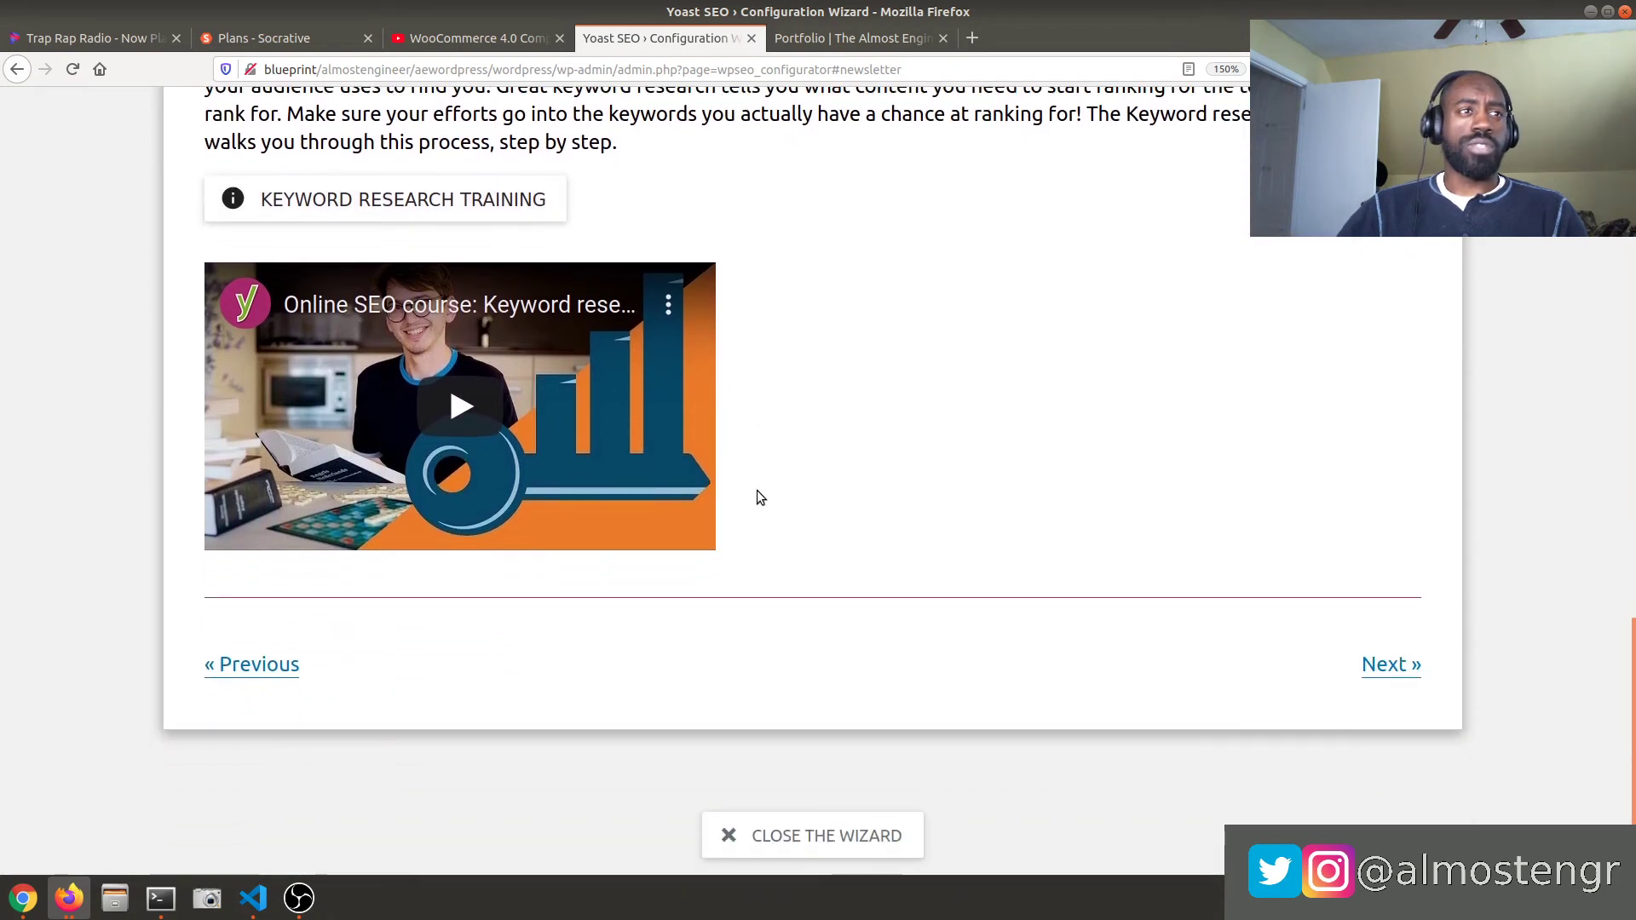
left_click(1389, 666)
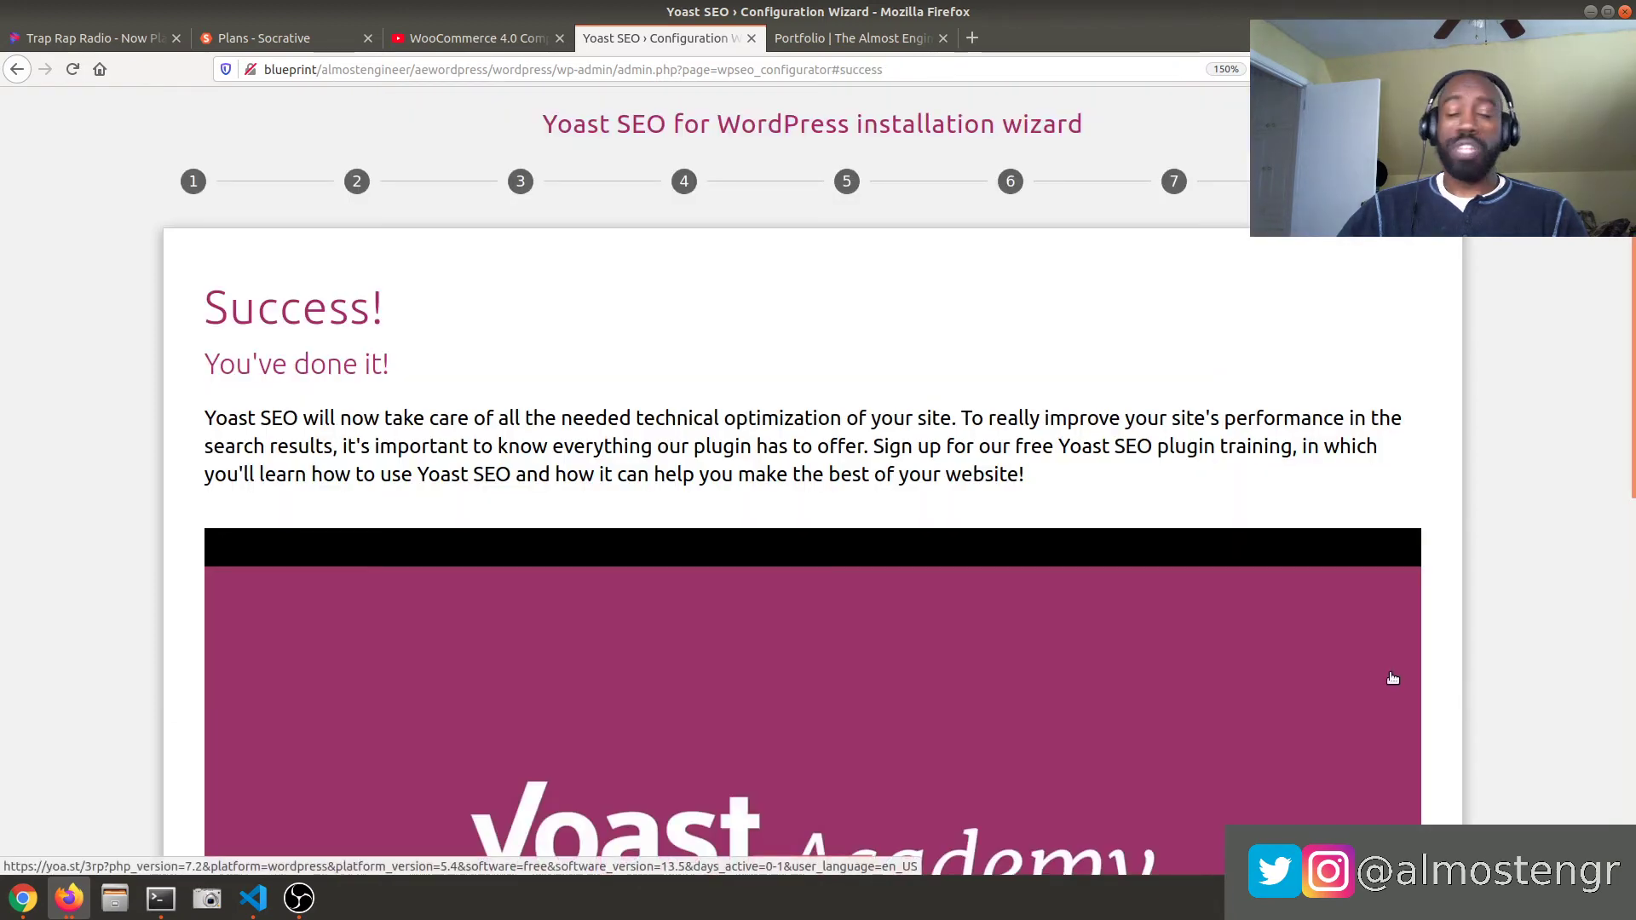
- Look over the wizard's final Success page with the Yoast Academy video, and close the completed wizard
scroll(1393, 677, "down", 12)
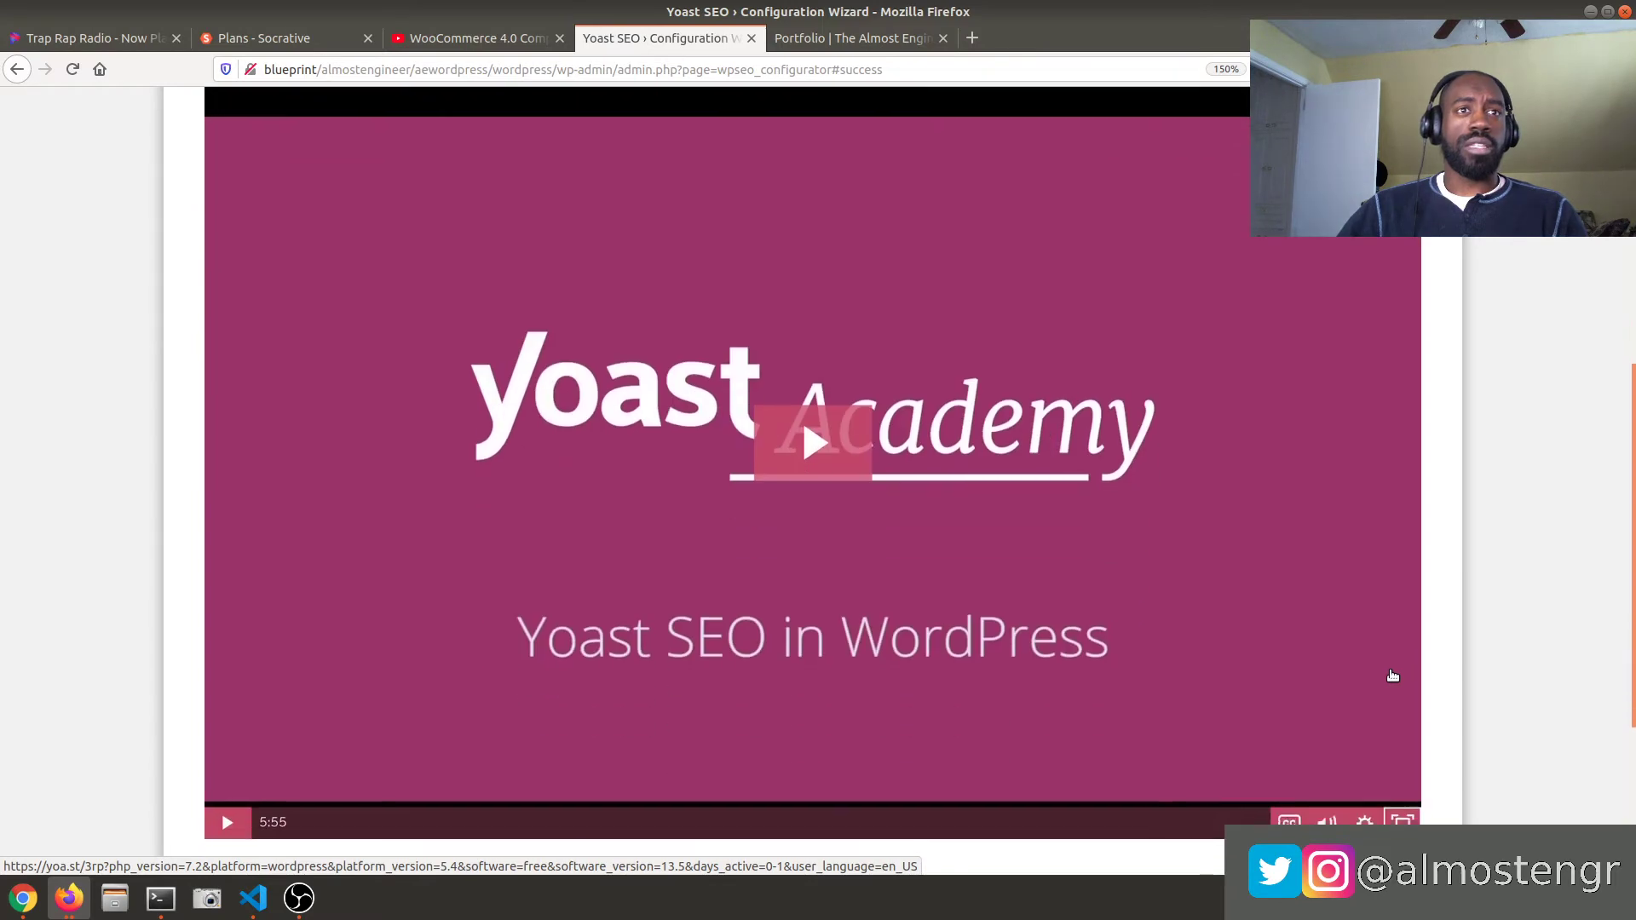
scroll(1393, 677, "up", 8)
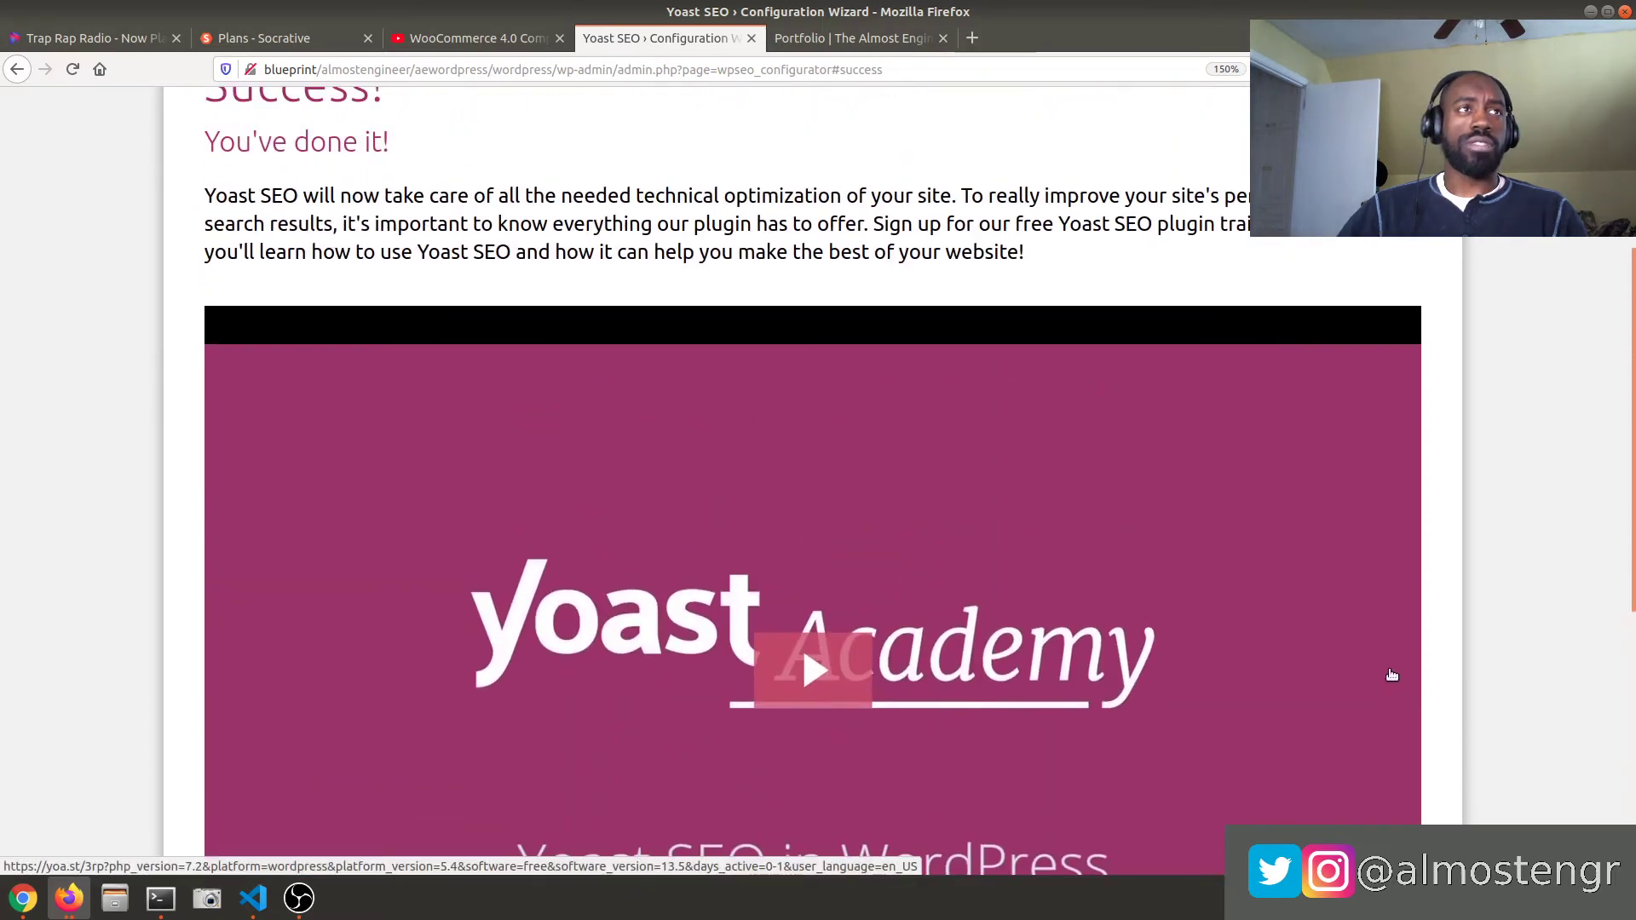
scroll(1392, 676, "down", 4)
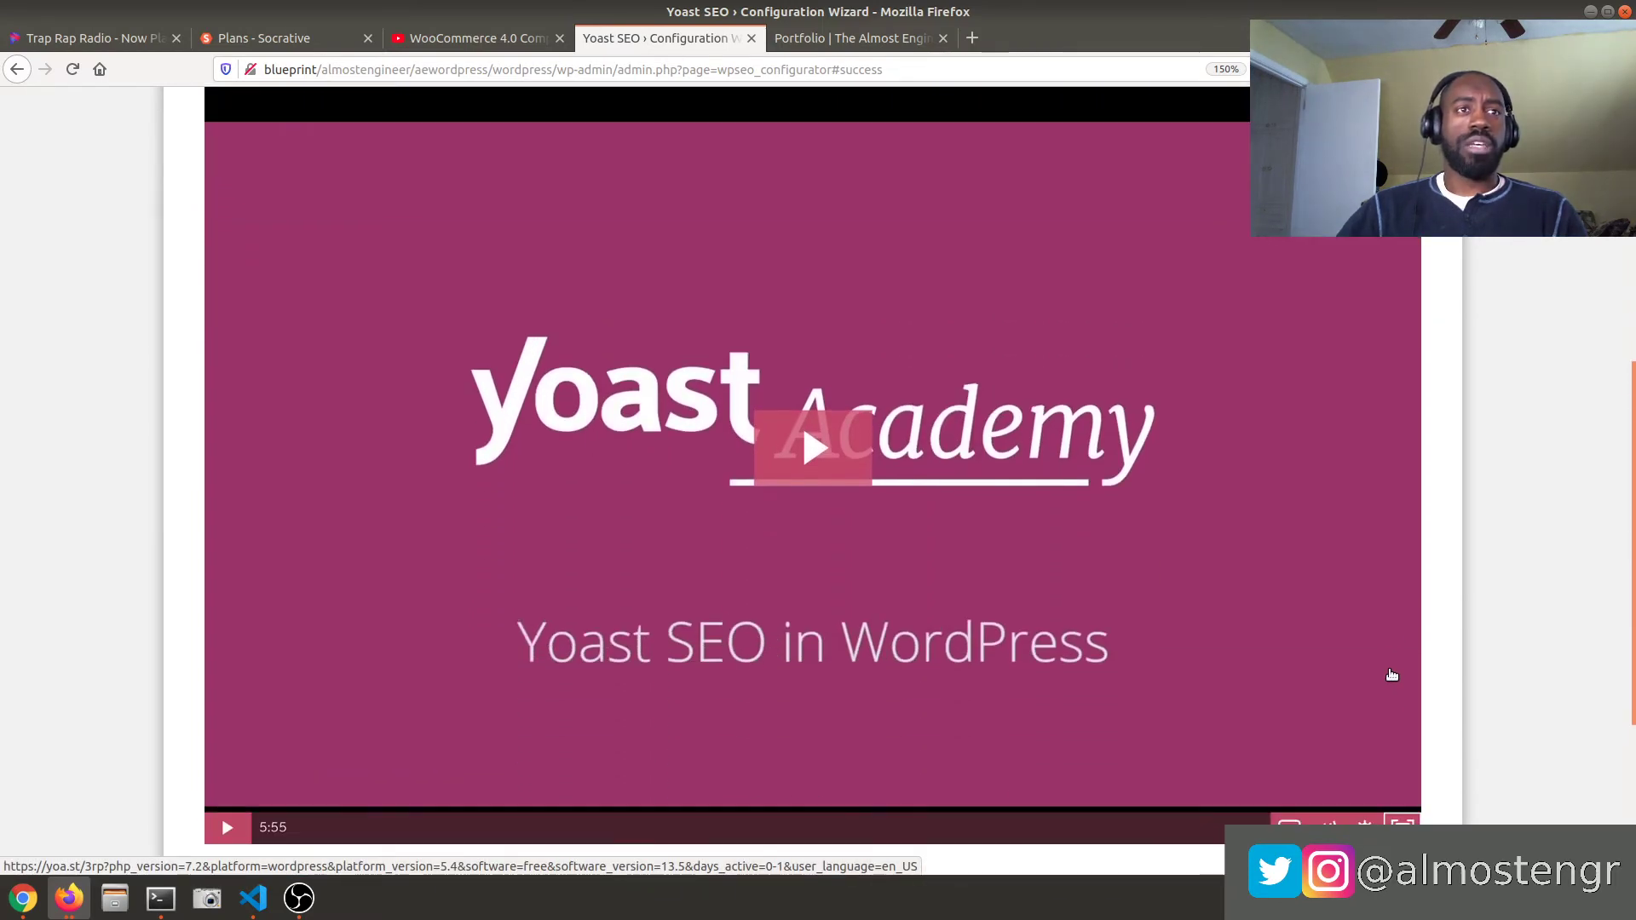
scroll(1392, 676, "down", 5)
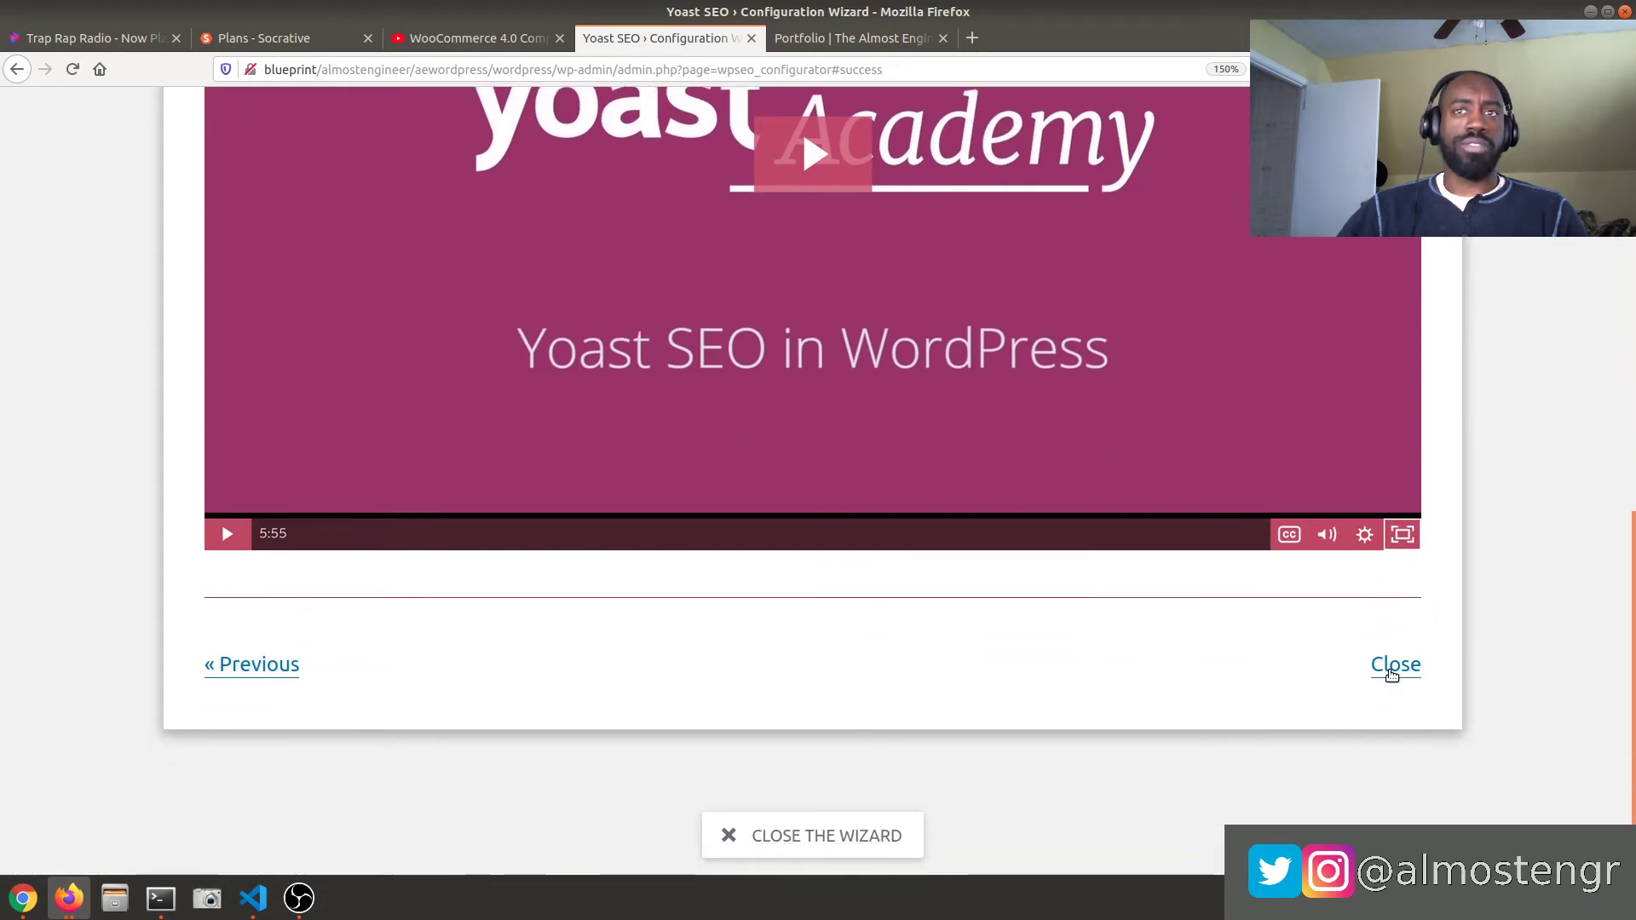
scroll(1392, 675, "up", 3)
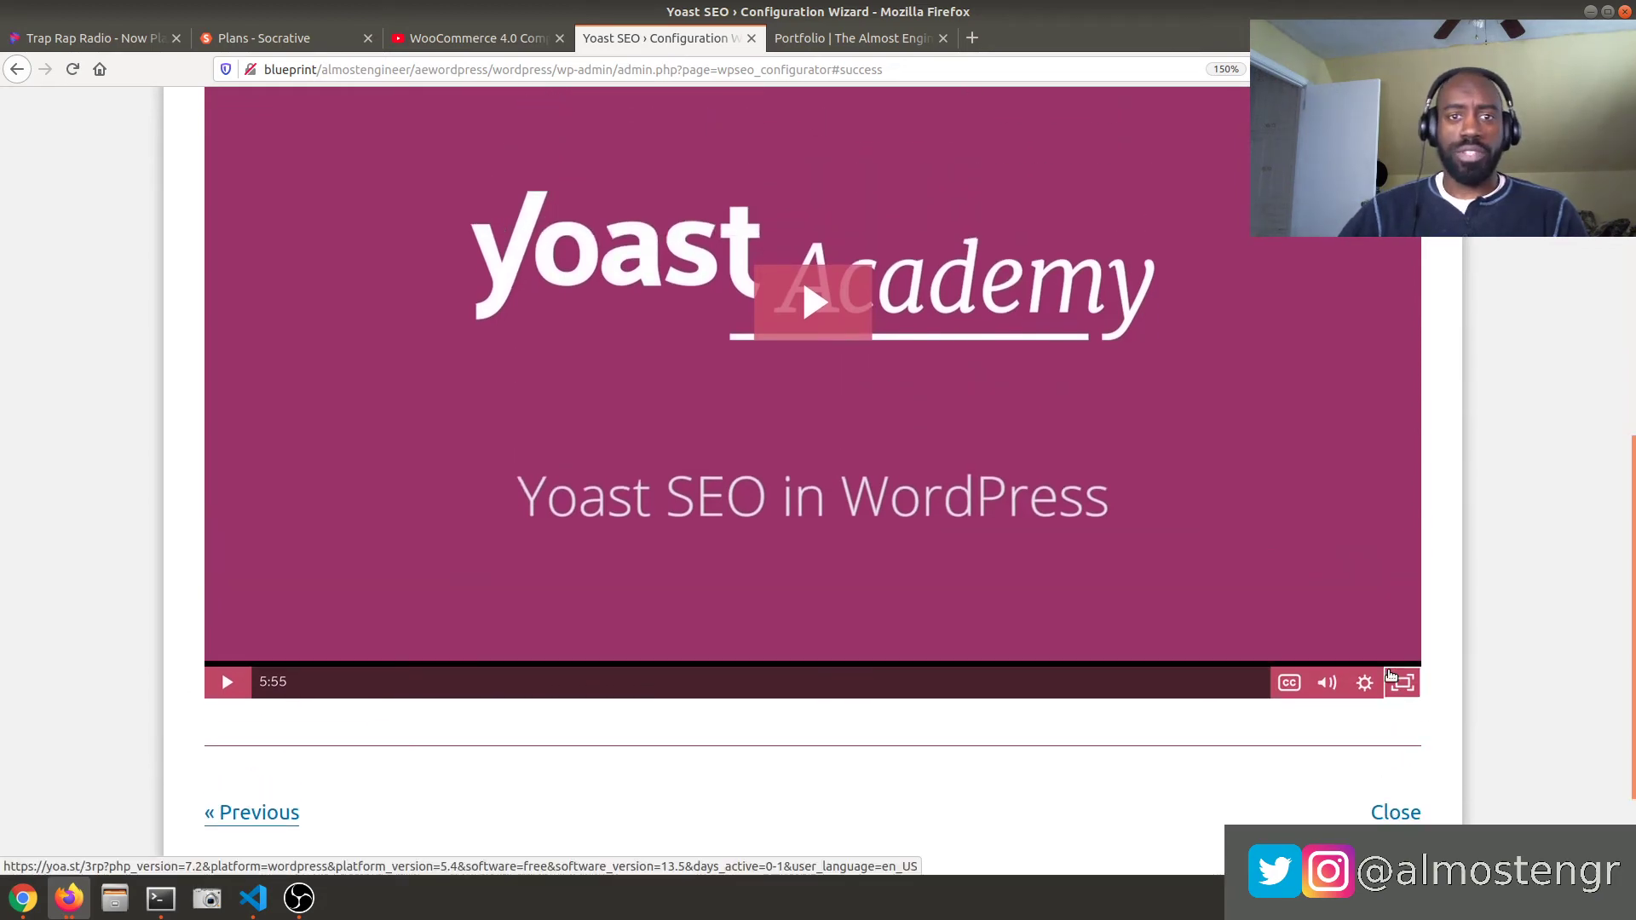
scroll(1391, 675, "up", 6)
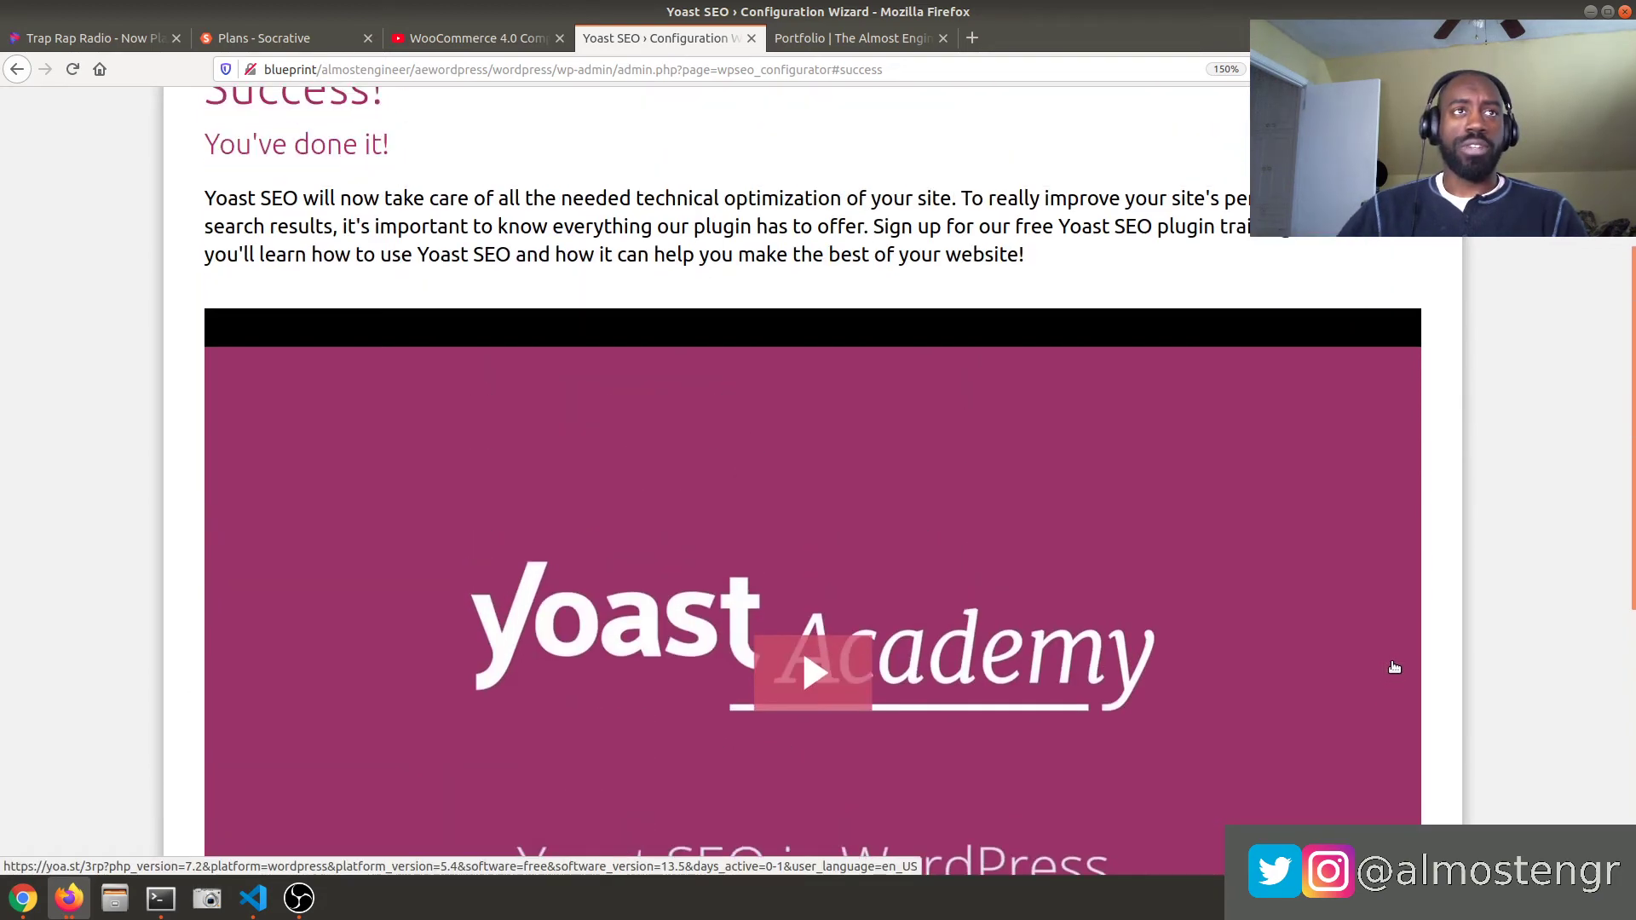
scroll(1192, 707, "down", 5)
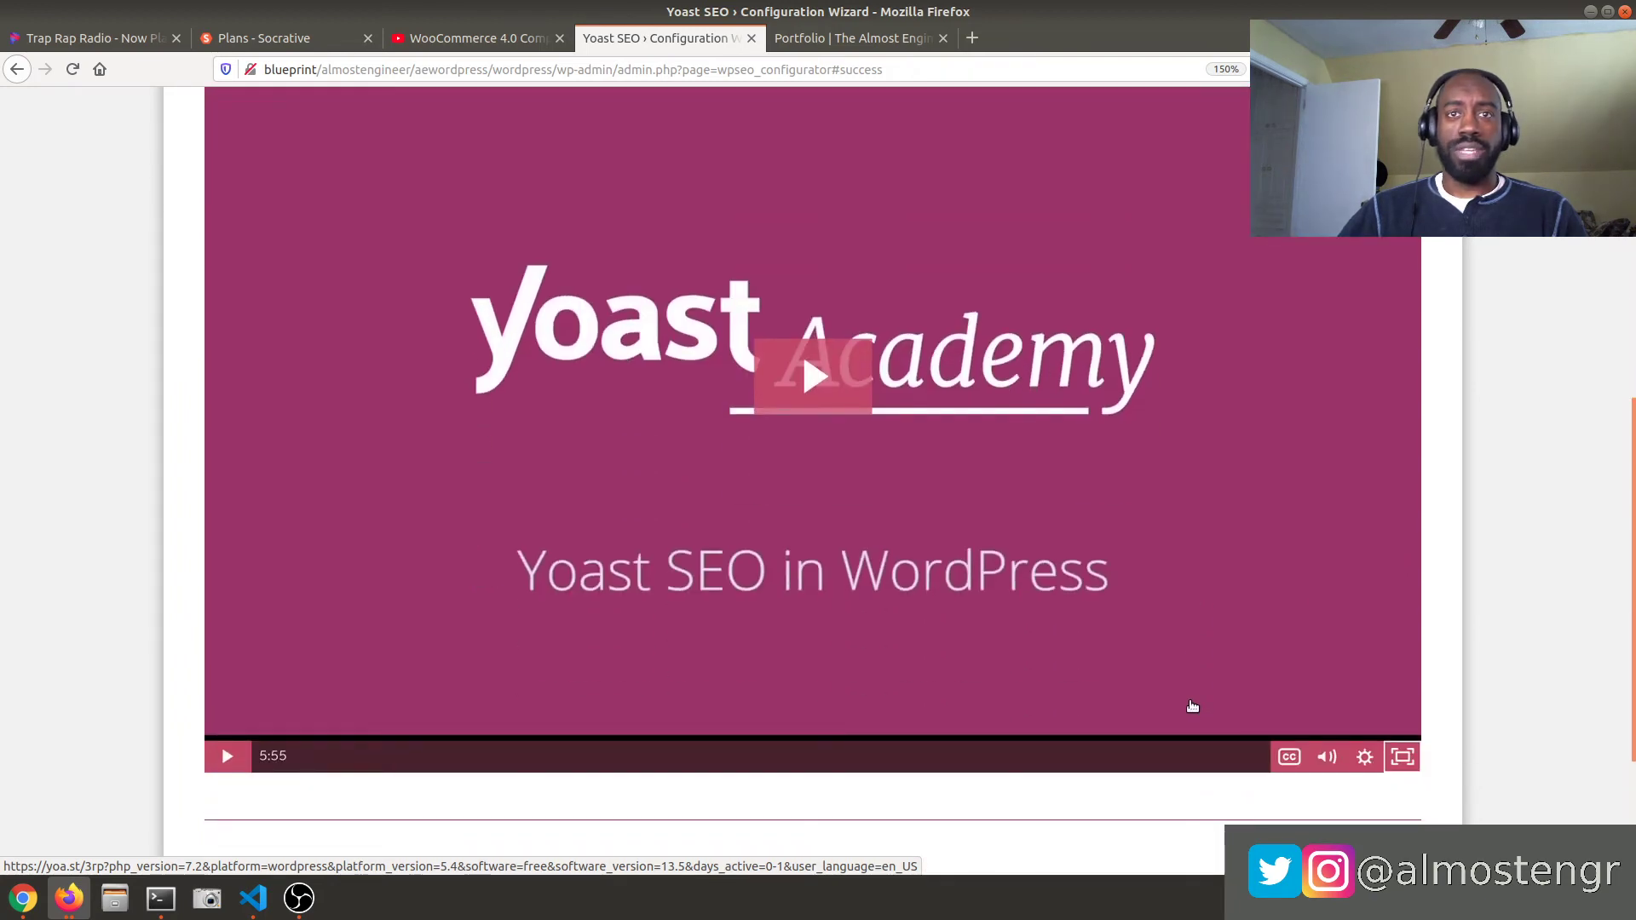
scroll(1191, 704, "down", 4)
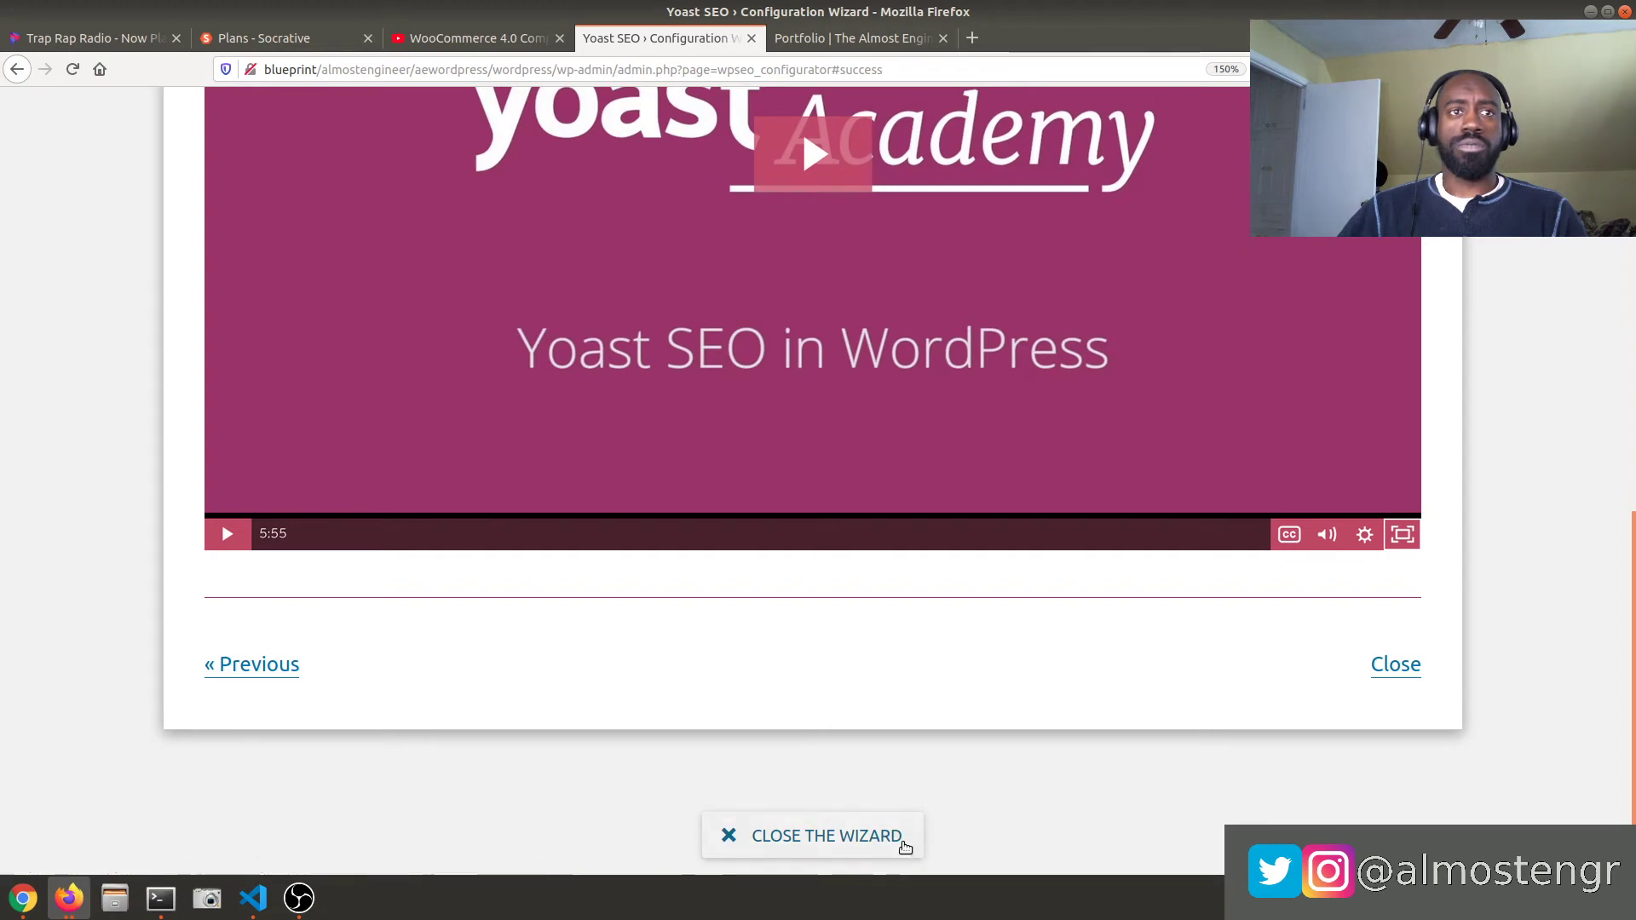
left_click(1394, 666)
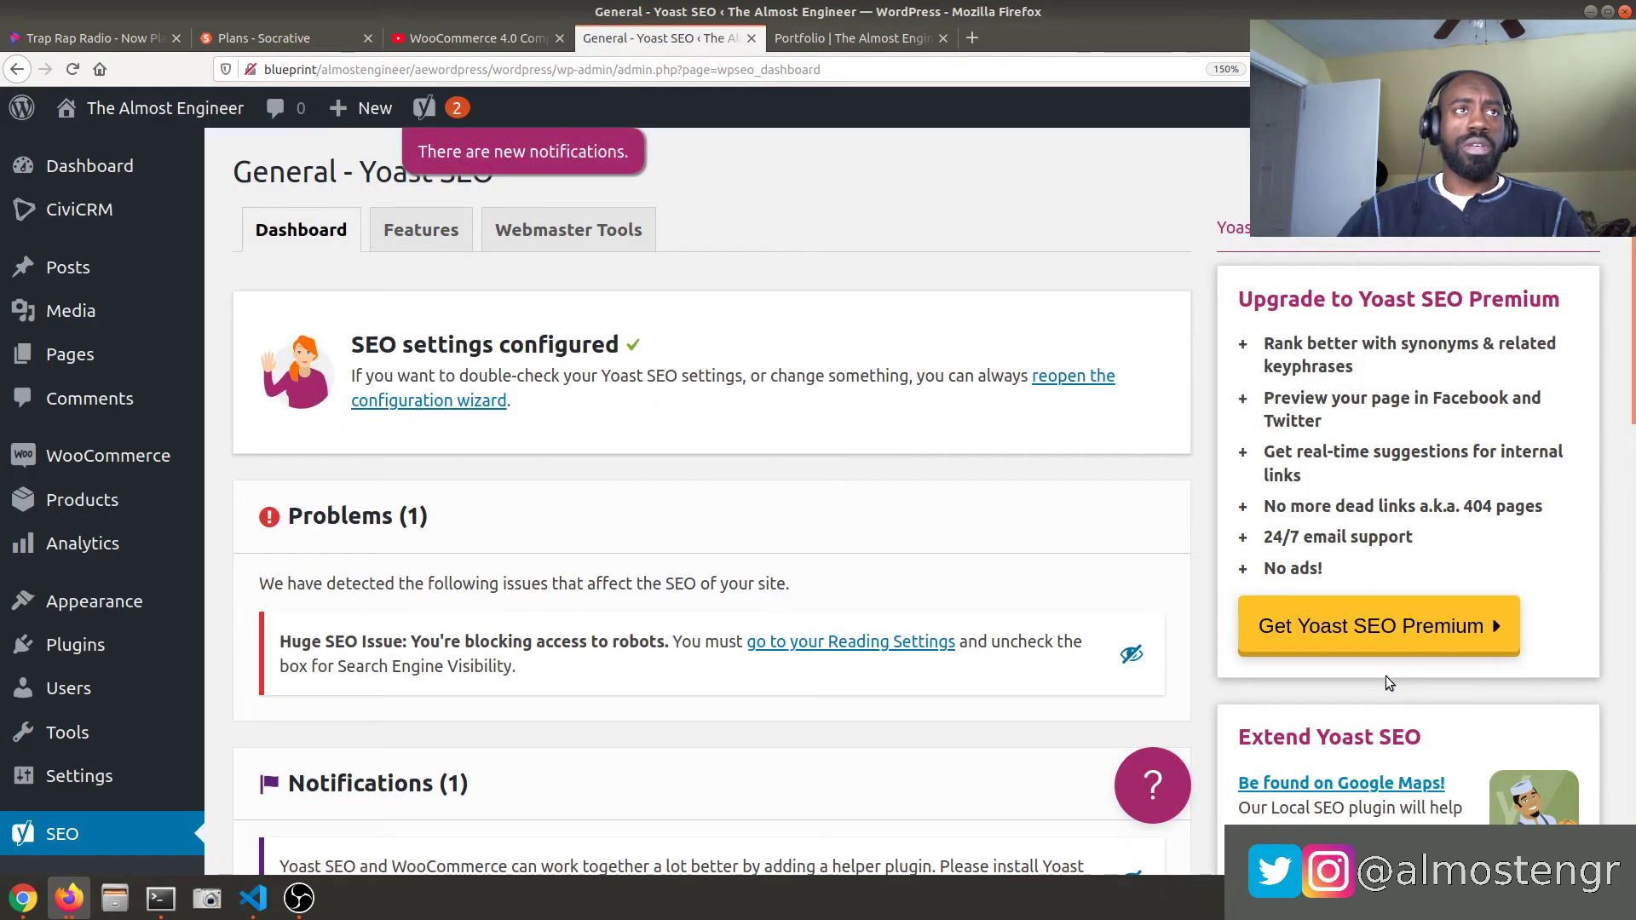
- Review the Yoast SEO general dashboard, including the configuration status, detected problems and notifications
left_click_drag(401, 349, 1072, 396)
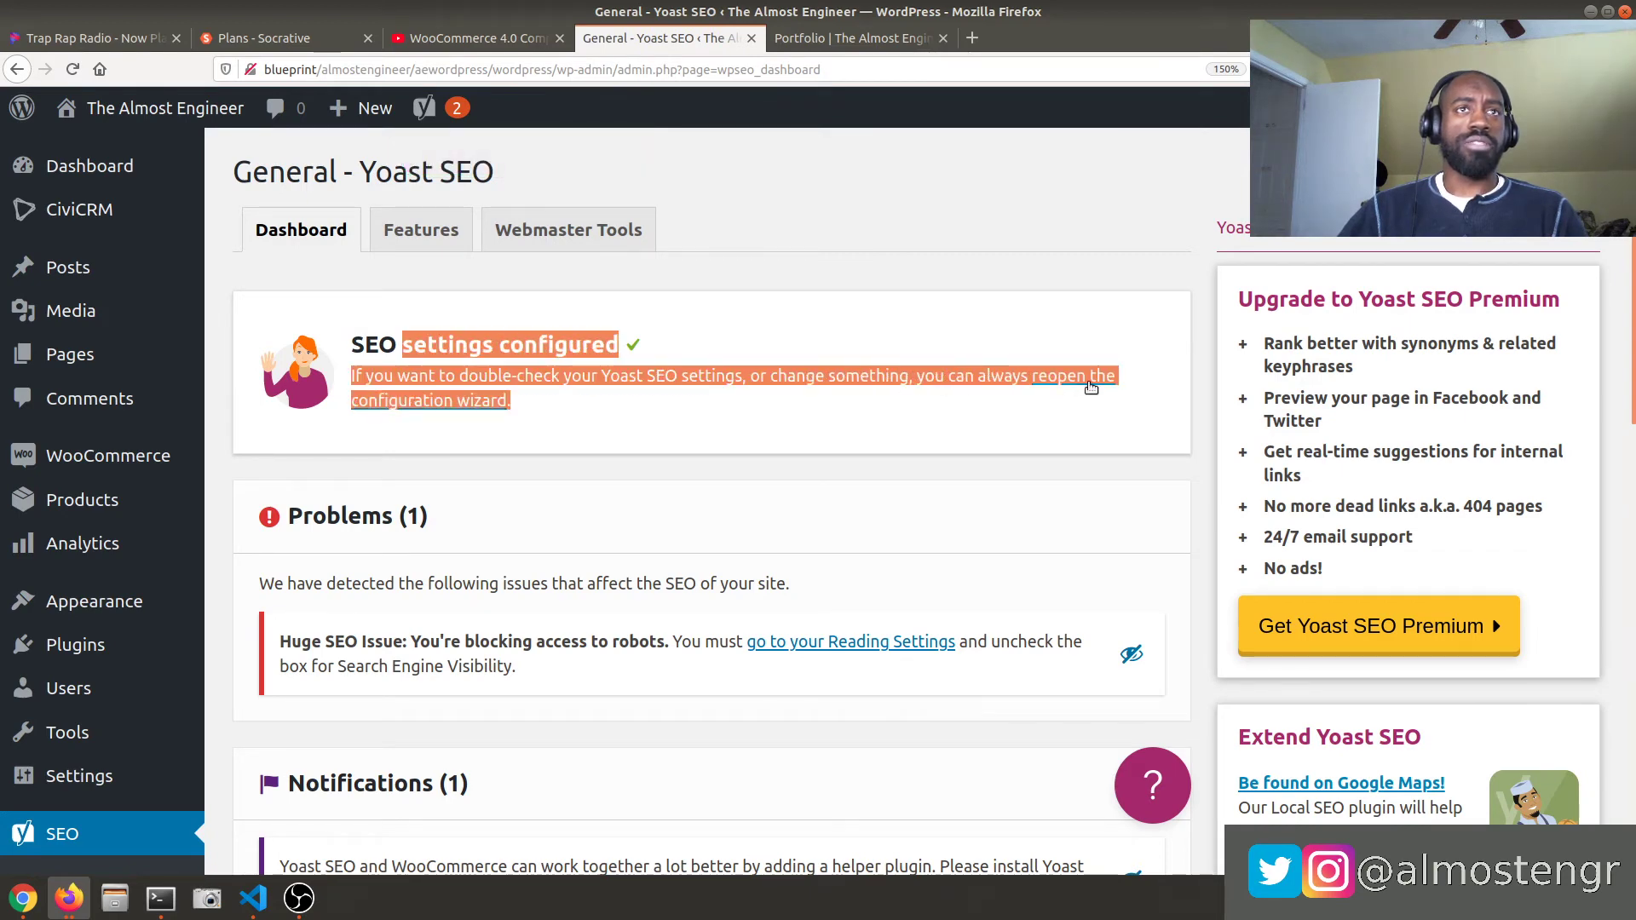
scroll(904, 430, "down", 5)
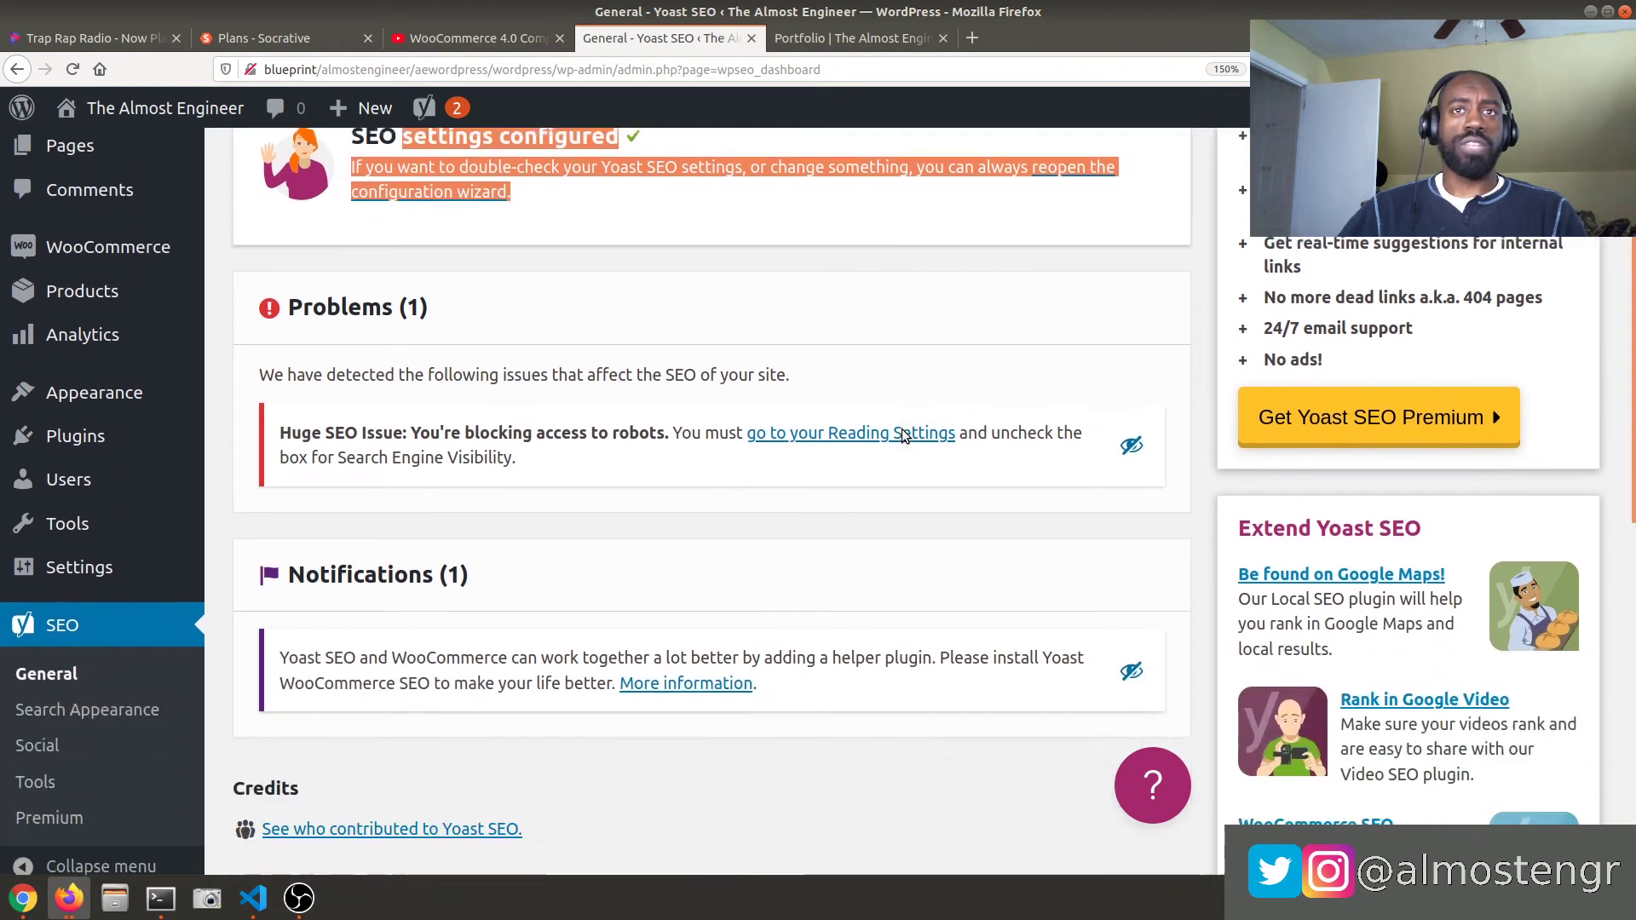
scroll(903, 431, "down", 6)
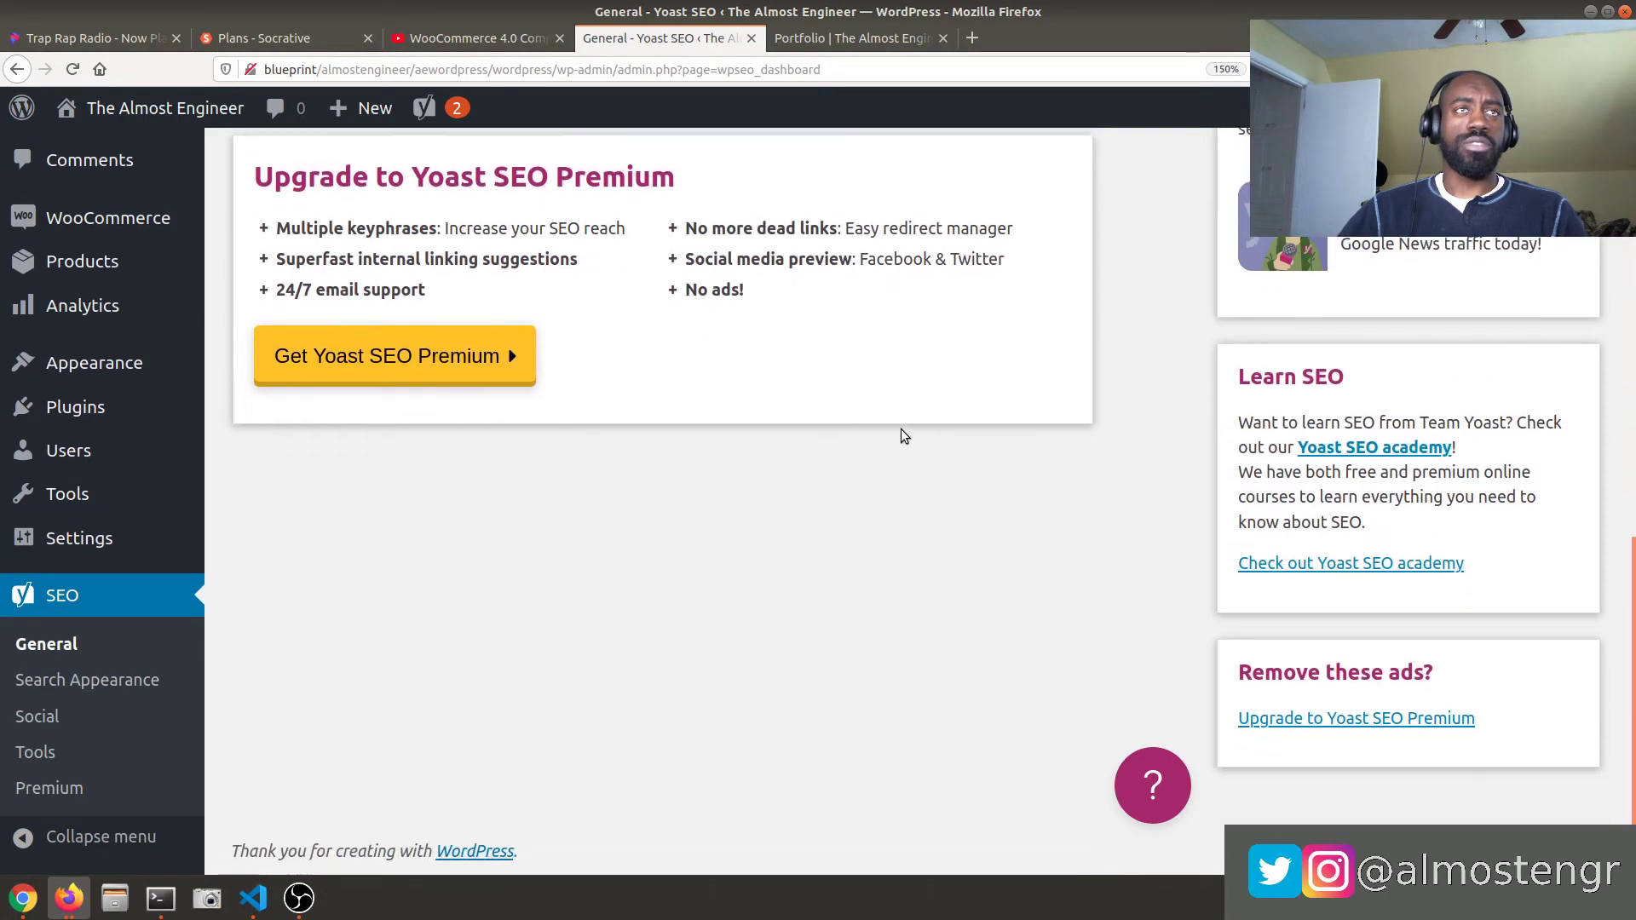
scroll(893, 469, "up", 11)
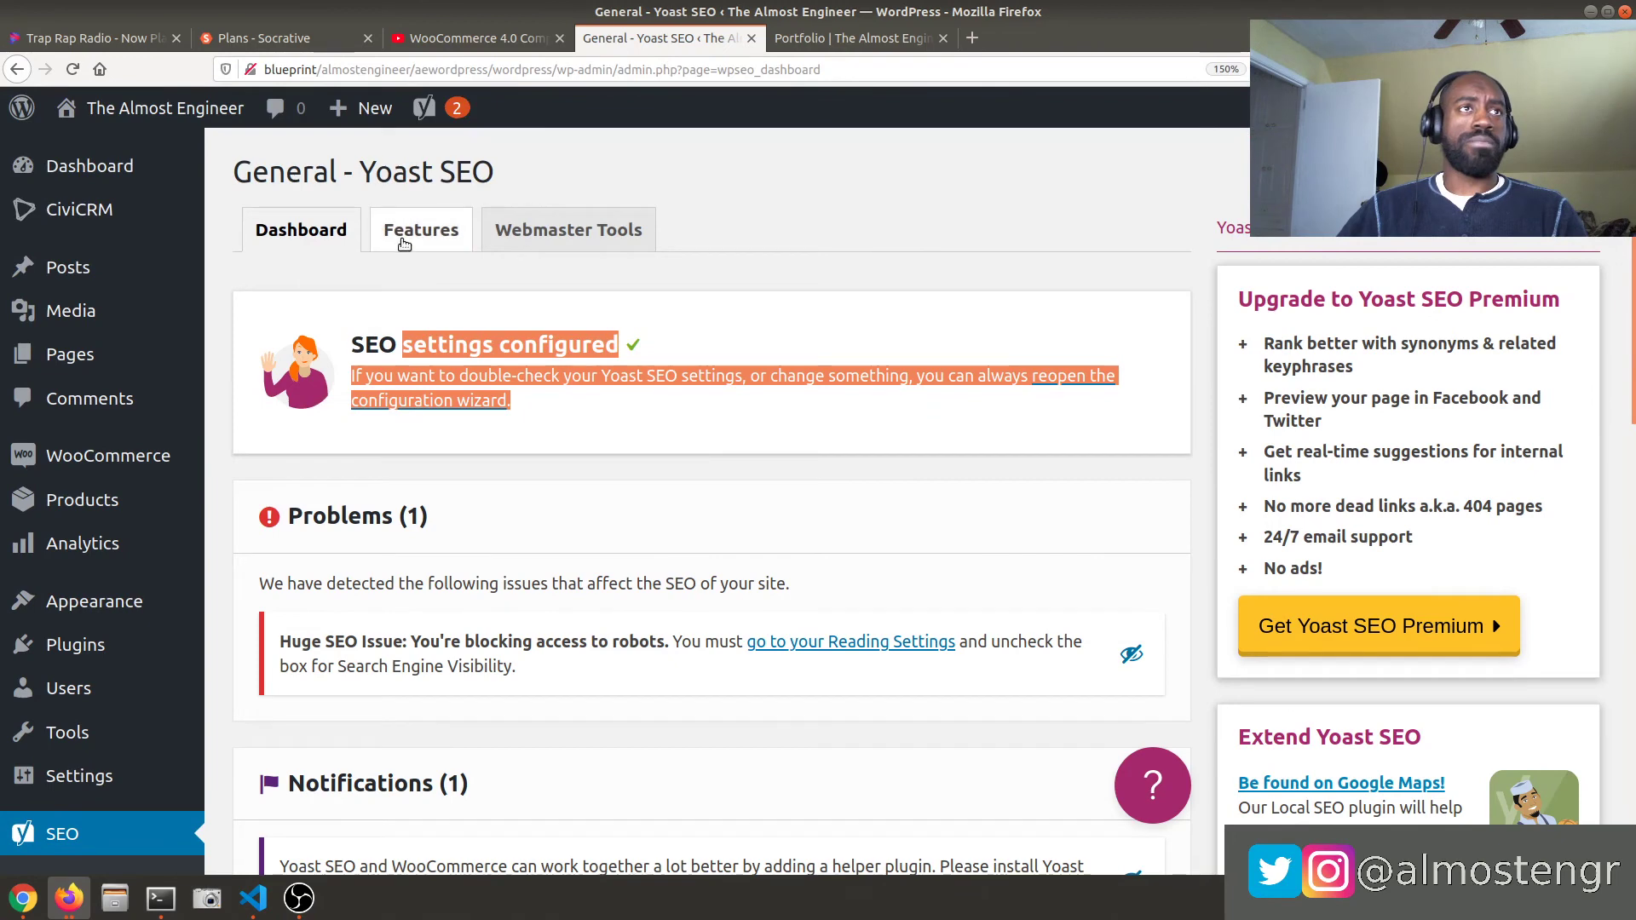
- Examine Yoast SEO's feature switches, showing the help explanation for SEO analysis and checking the remaining features through the author security option
left_click(410, 238)
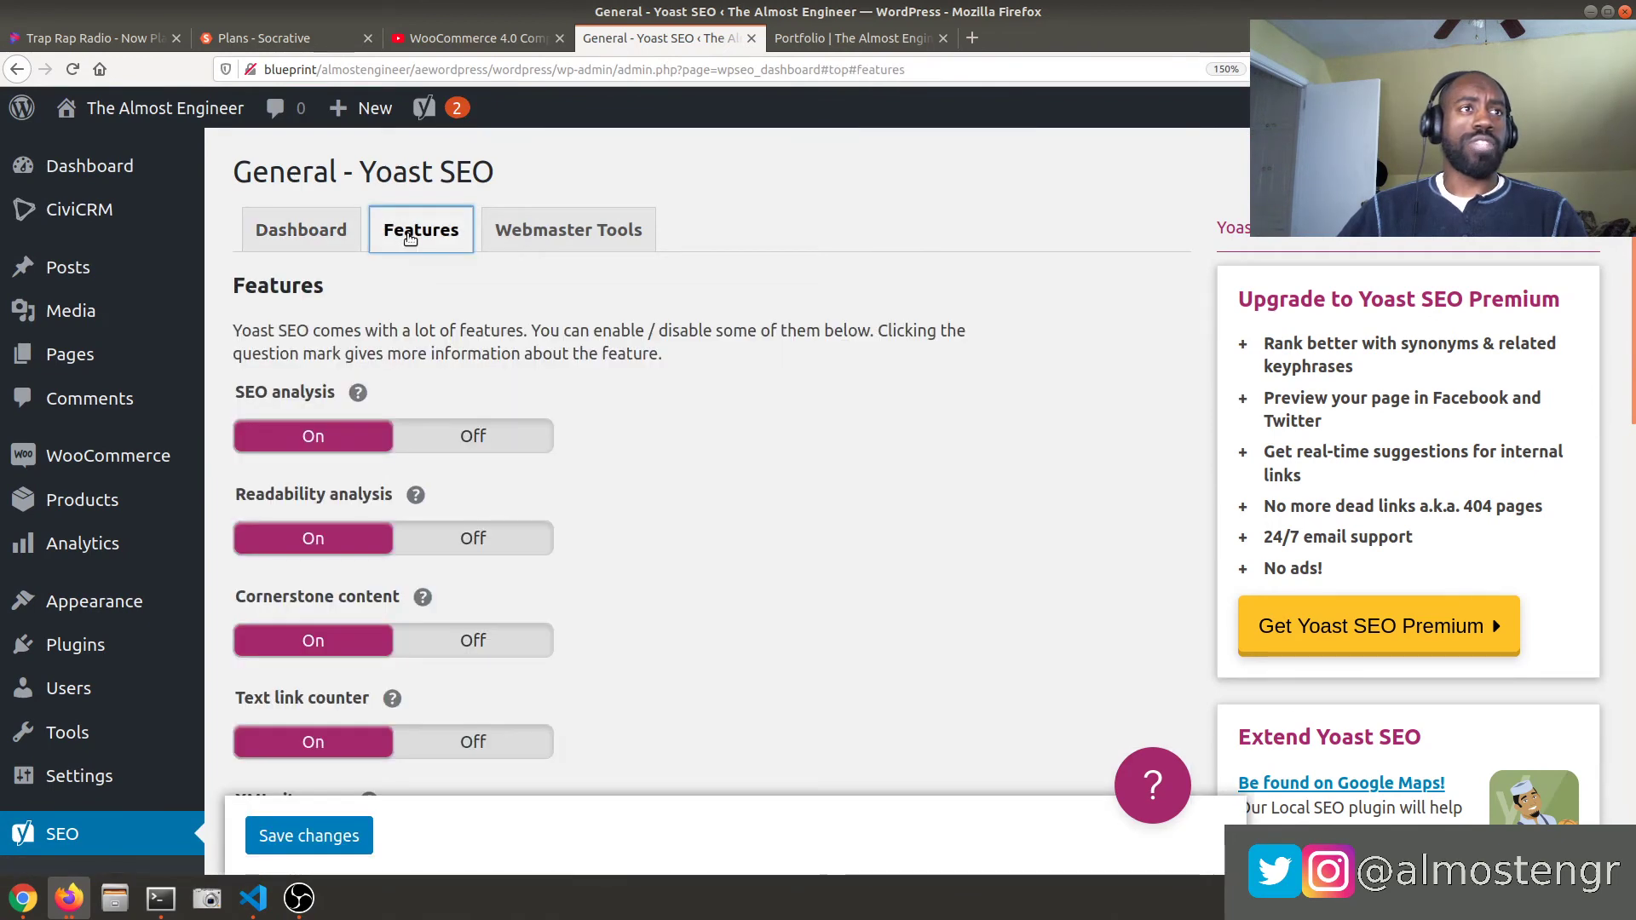
scroll(409, 241, "down", 2)
scroll(408, 241, "down", 1)
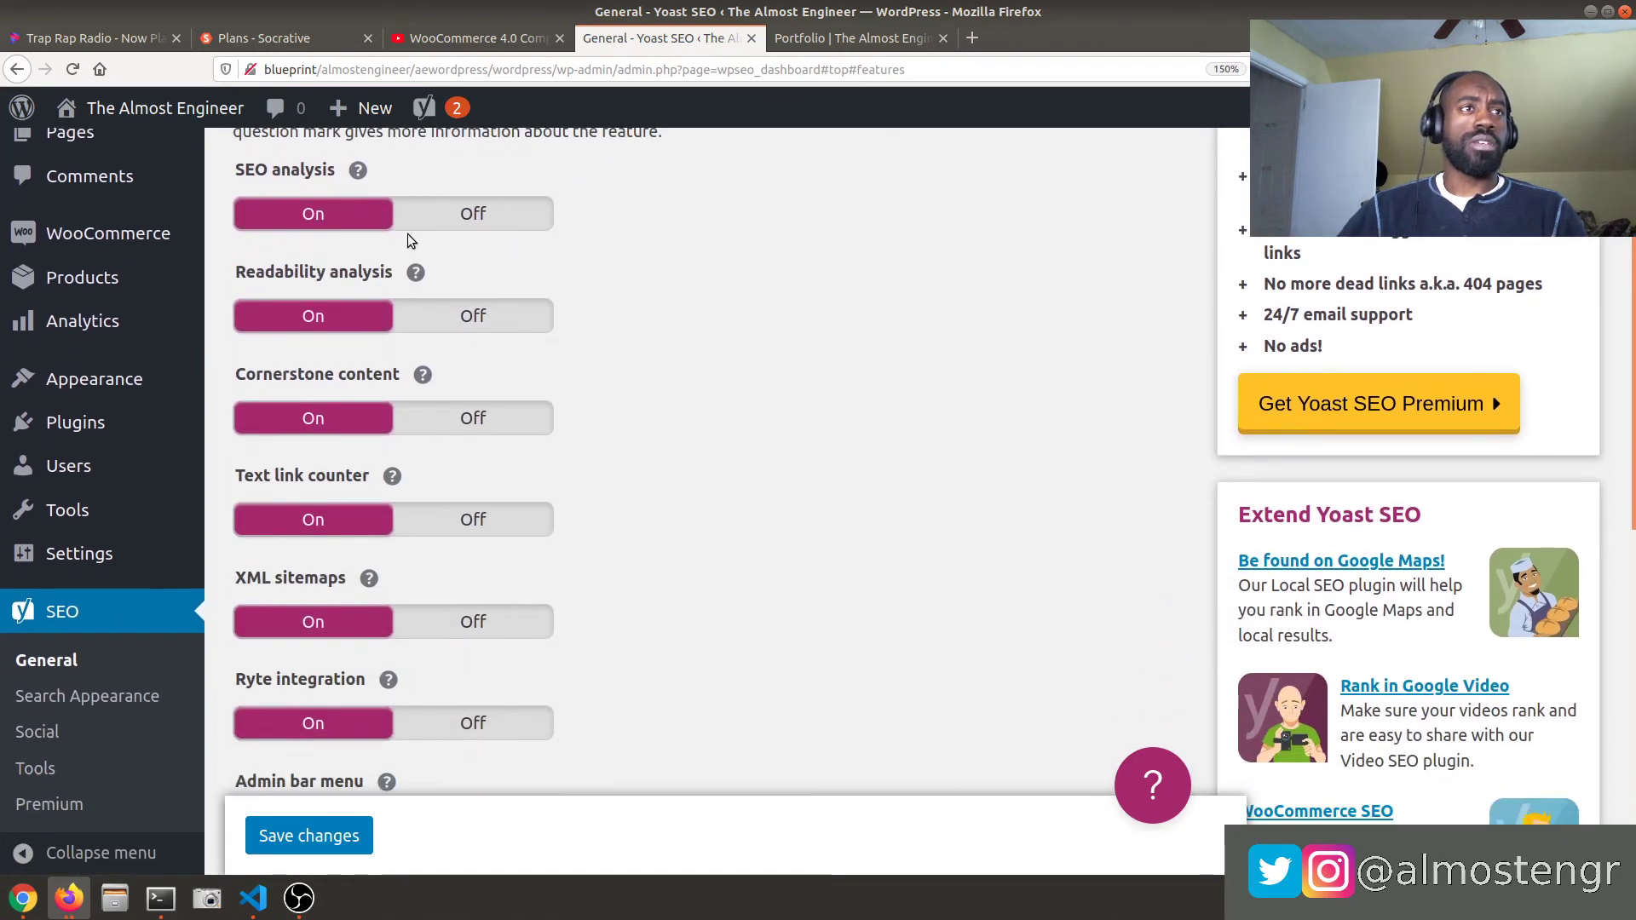
scroll(578, 392, "up", 2)
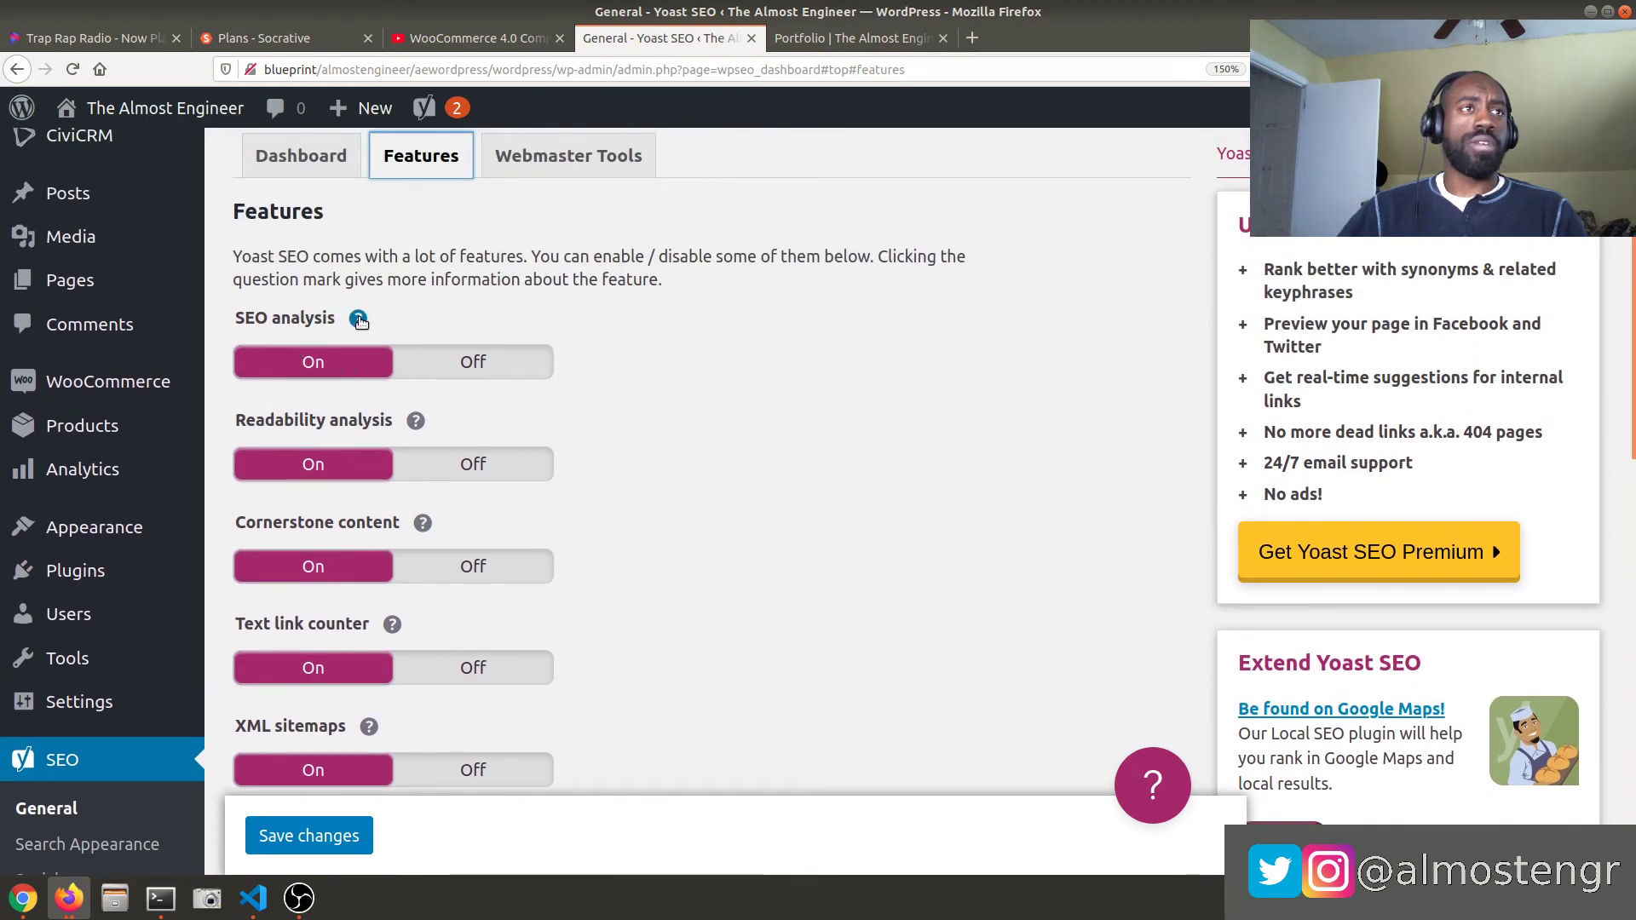
left_click(359, 319)
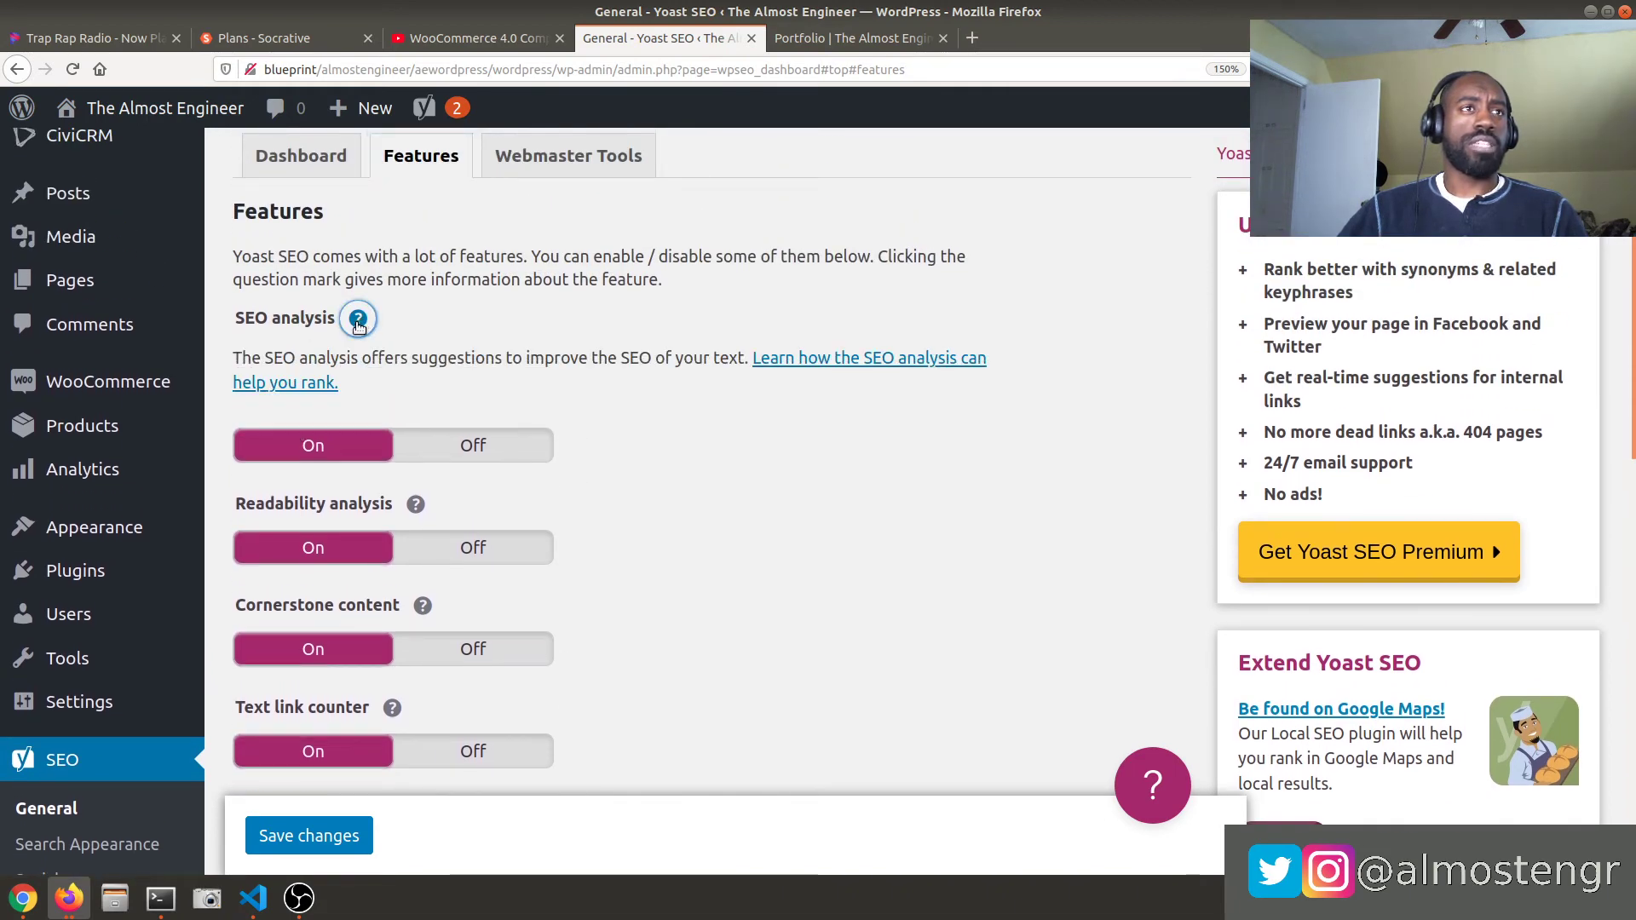
scroll(416, 479, "down", 1)
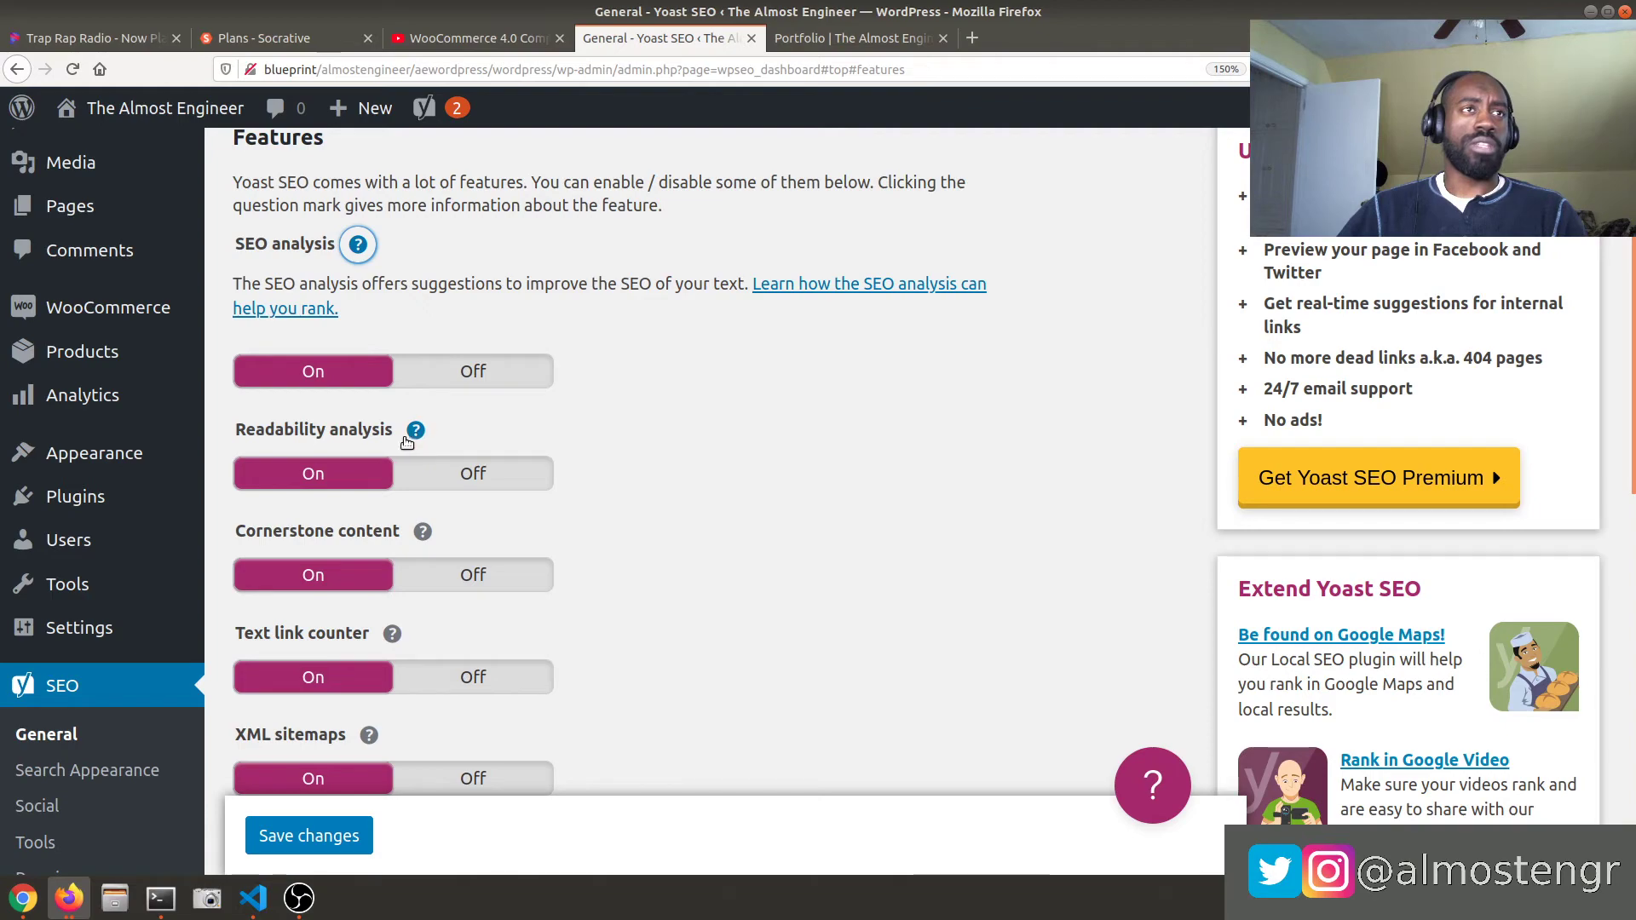
scroll(413, 437, "down", 6)
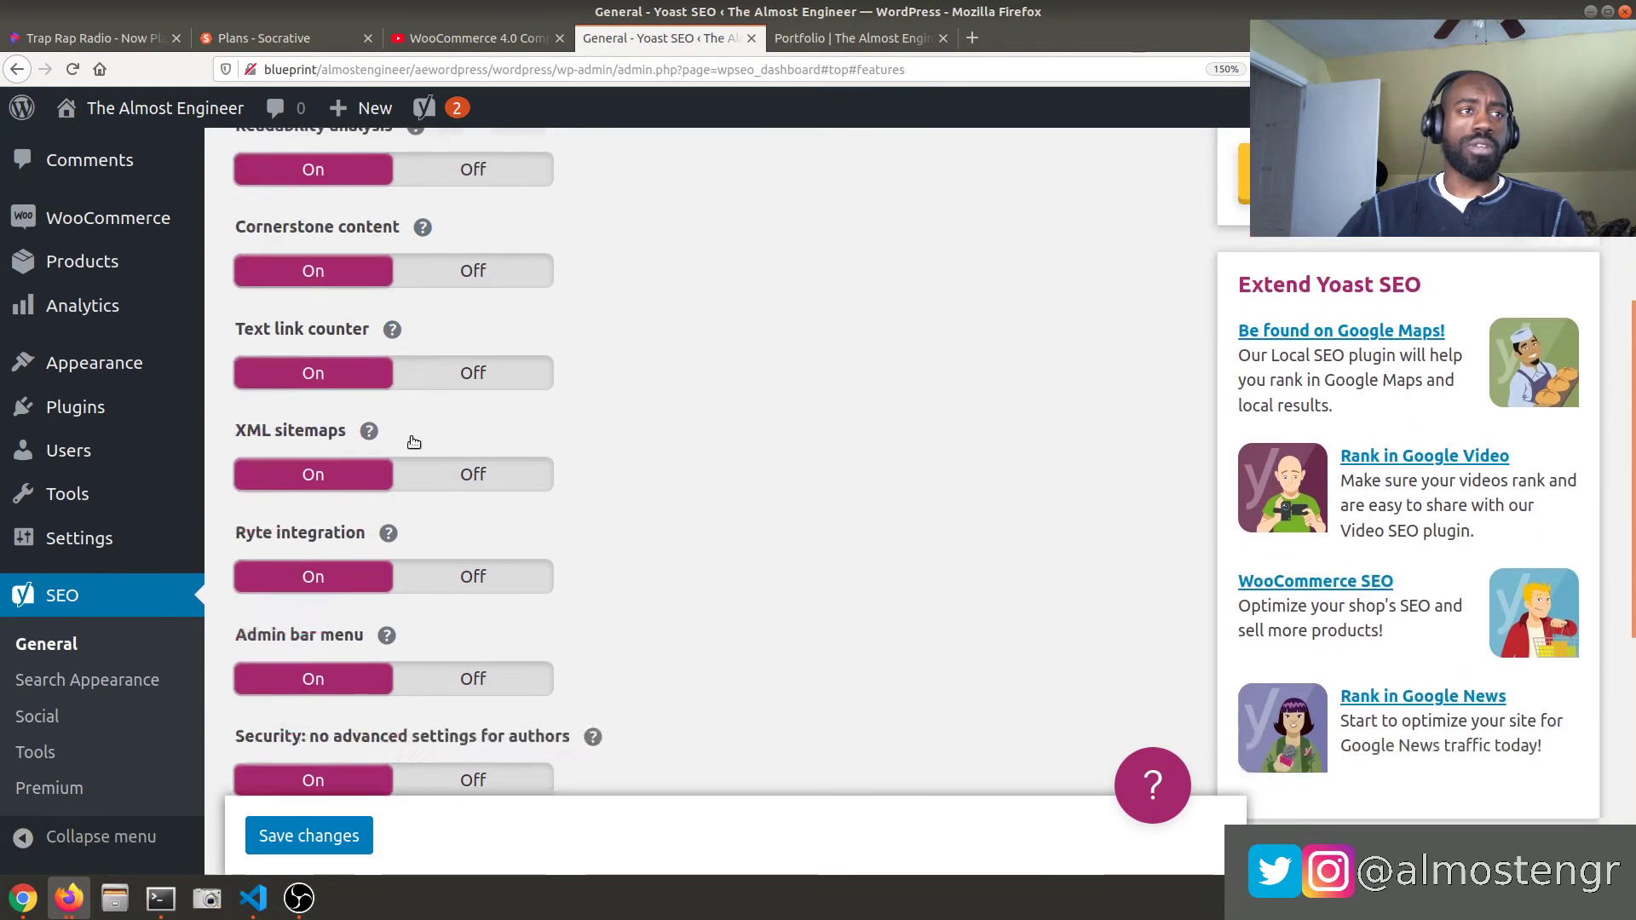
scroll(416, 454, "down", 3)
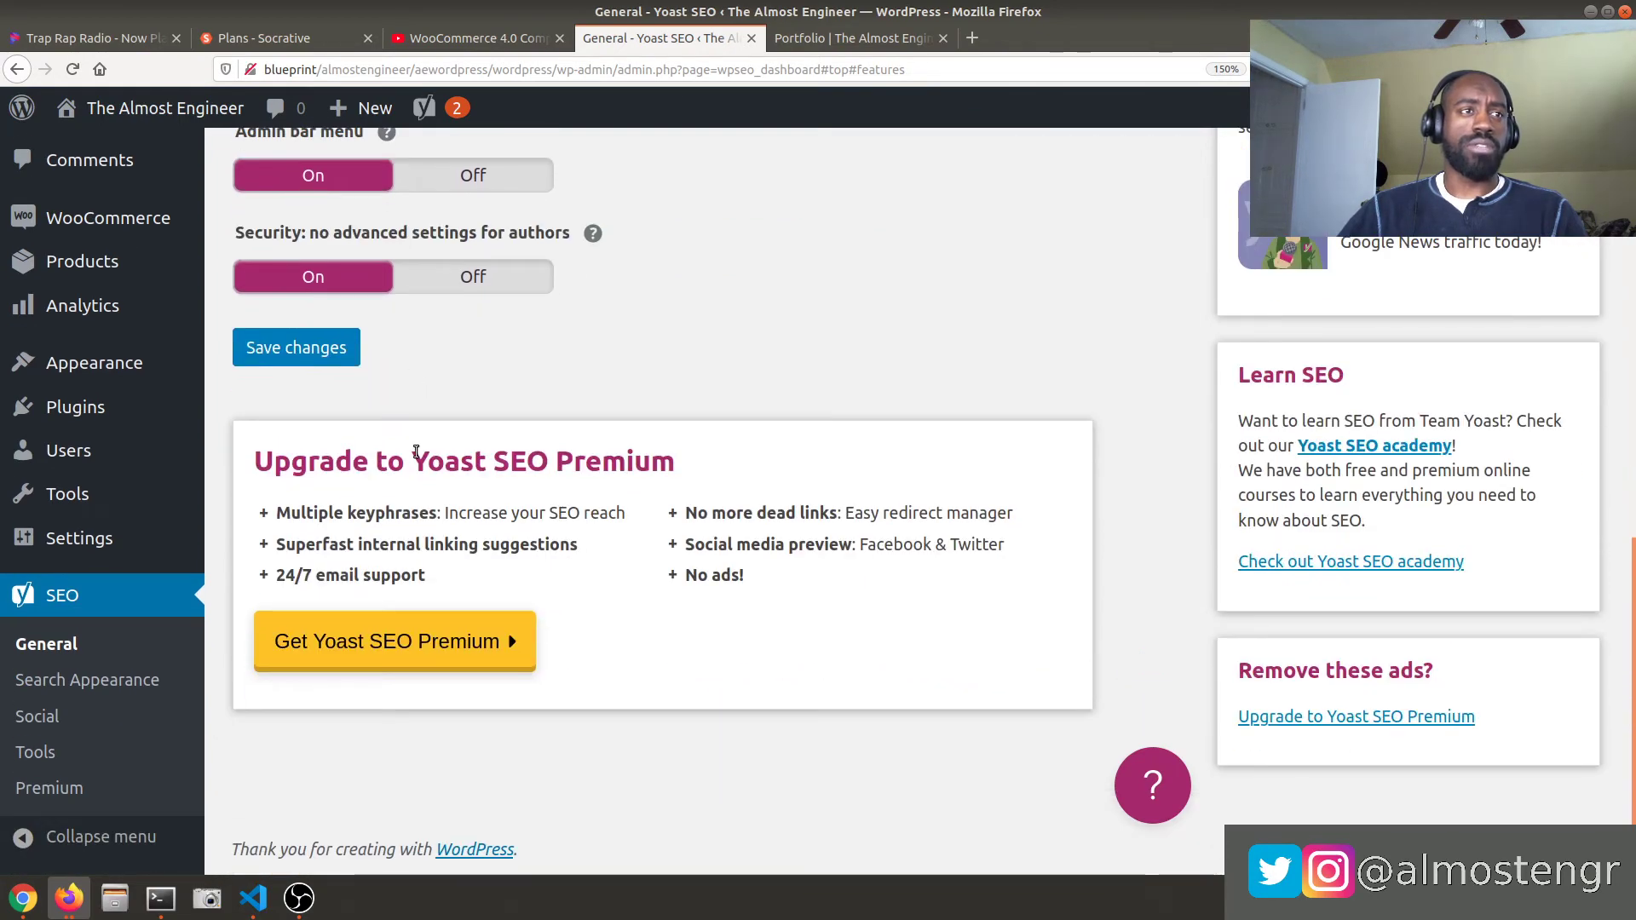
scroll(414, 447, "up", 2)
scroll(415, 451, "up", 3)
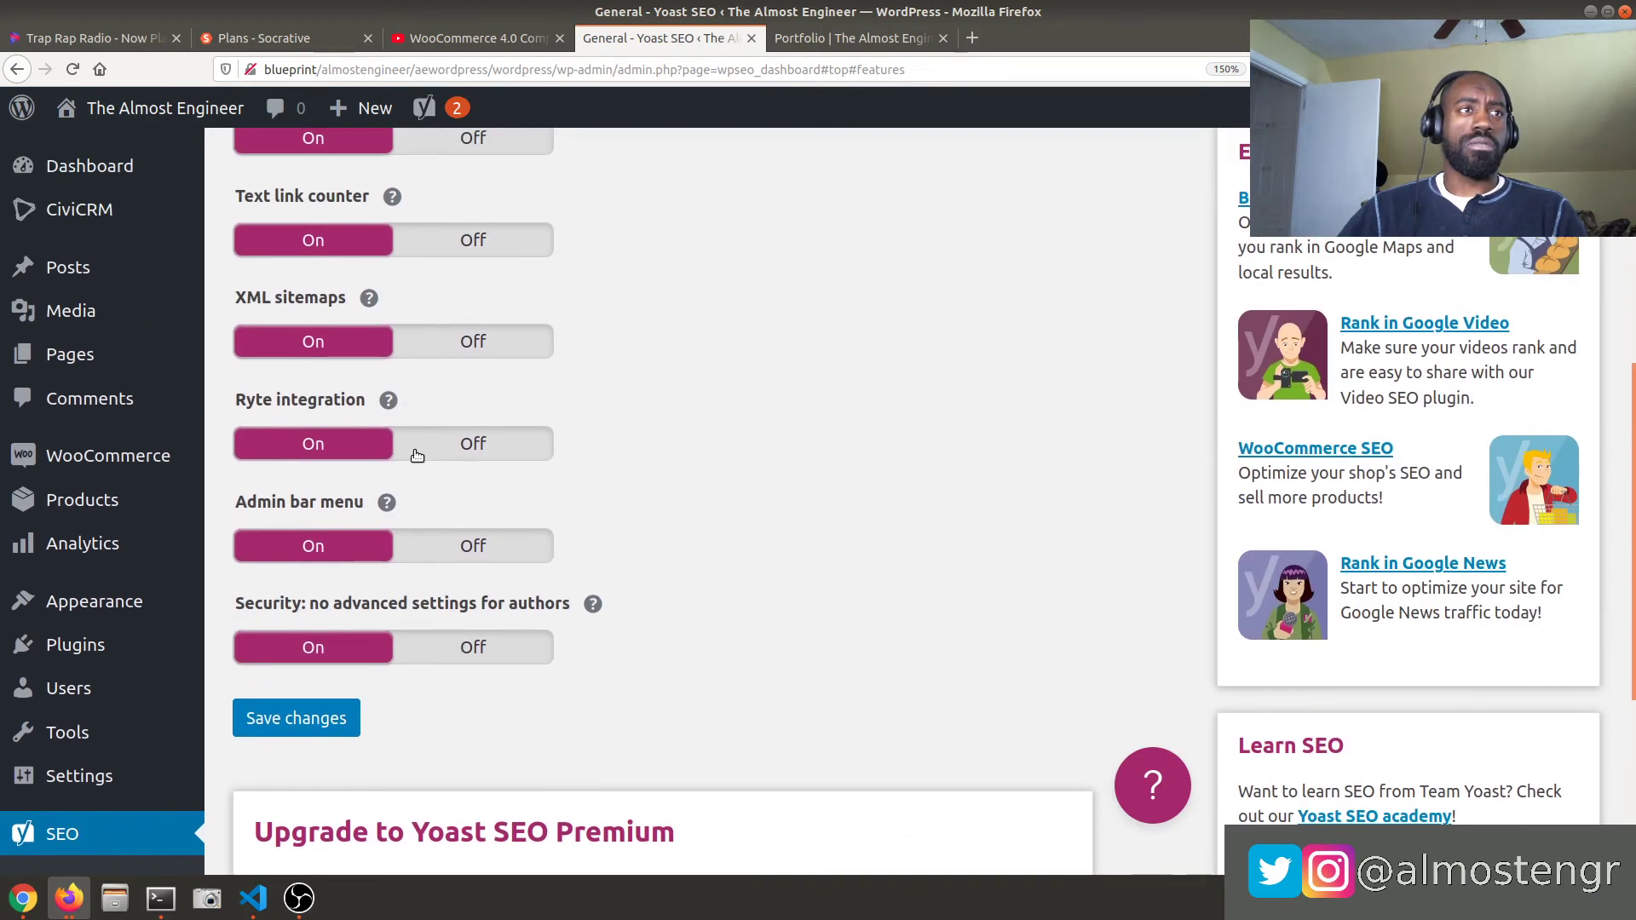
scroll(414, 455, "up", 4)
scroll(415, 455, "up", 3)
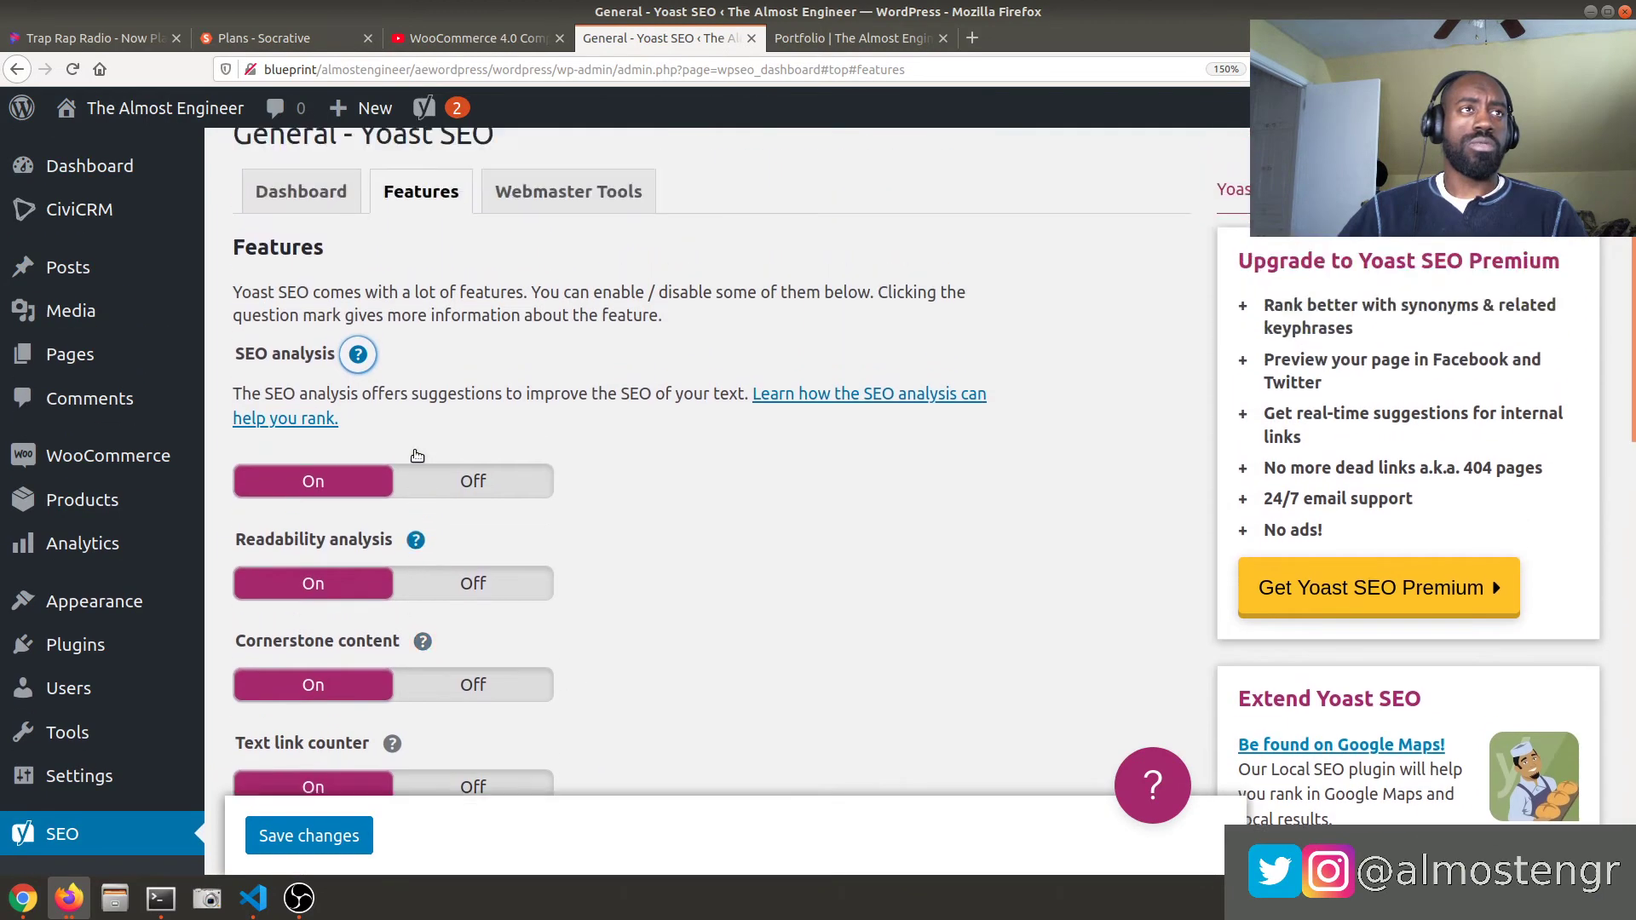
- Examine the Webmaster Tools verification code fields for Baidu, Bing, Google and Yandex, focusing on the Google and Bing ones
left_click(619, 245)
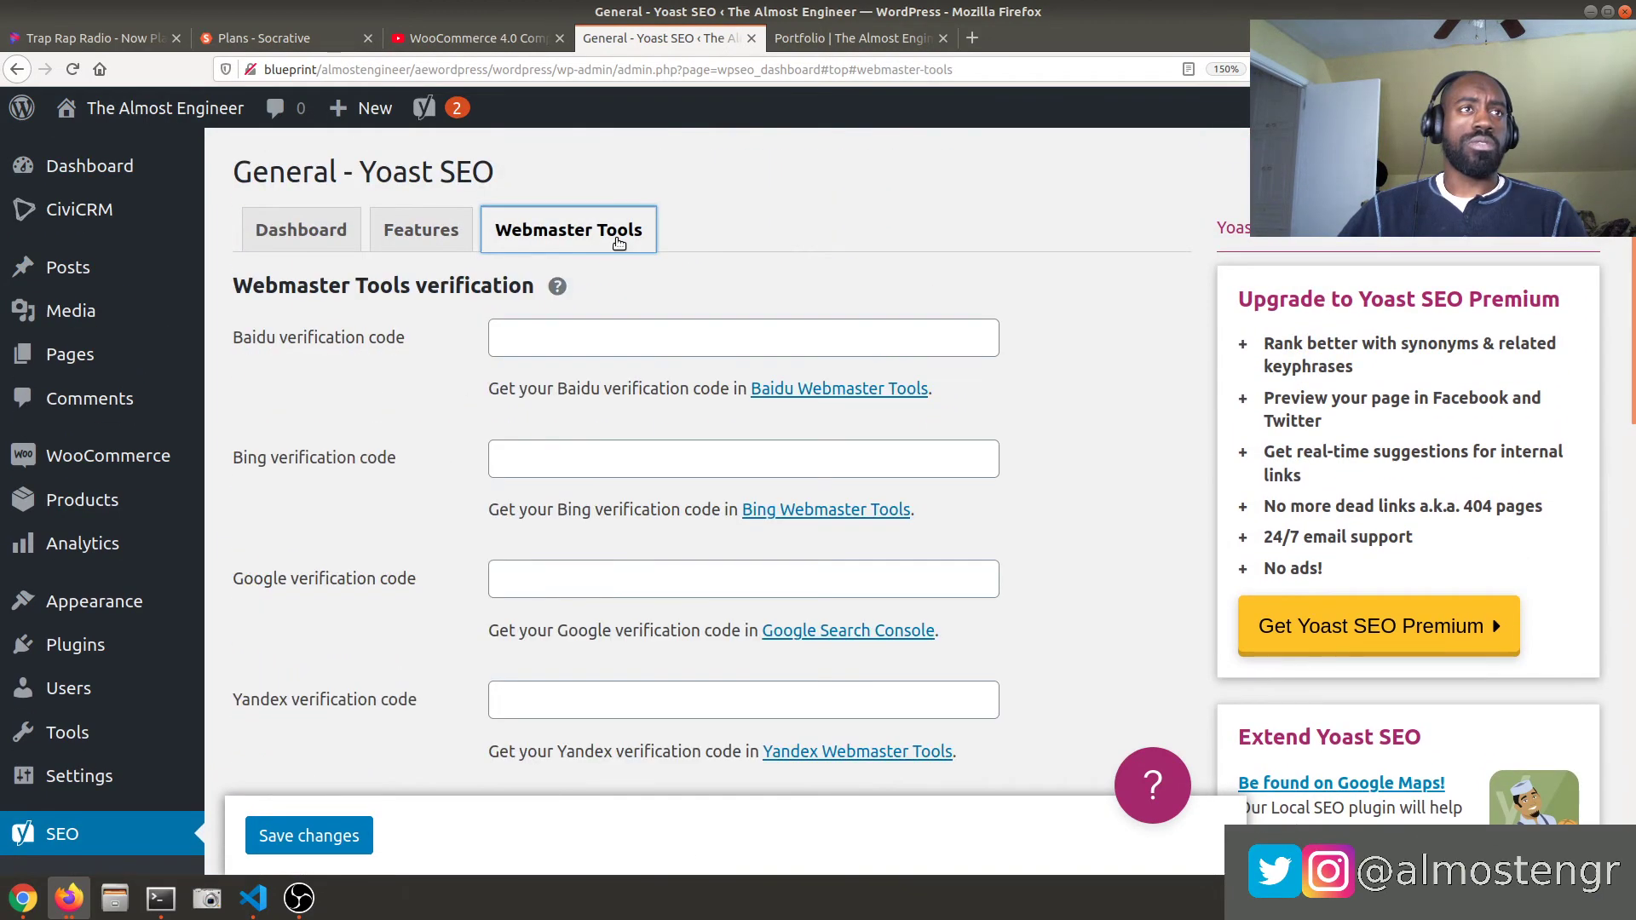
scroll(619, 246, "down", 2)
scroll(619, 245, "down", 2)
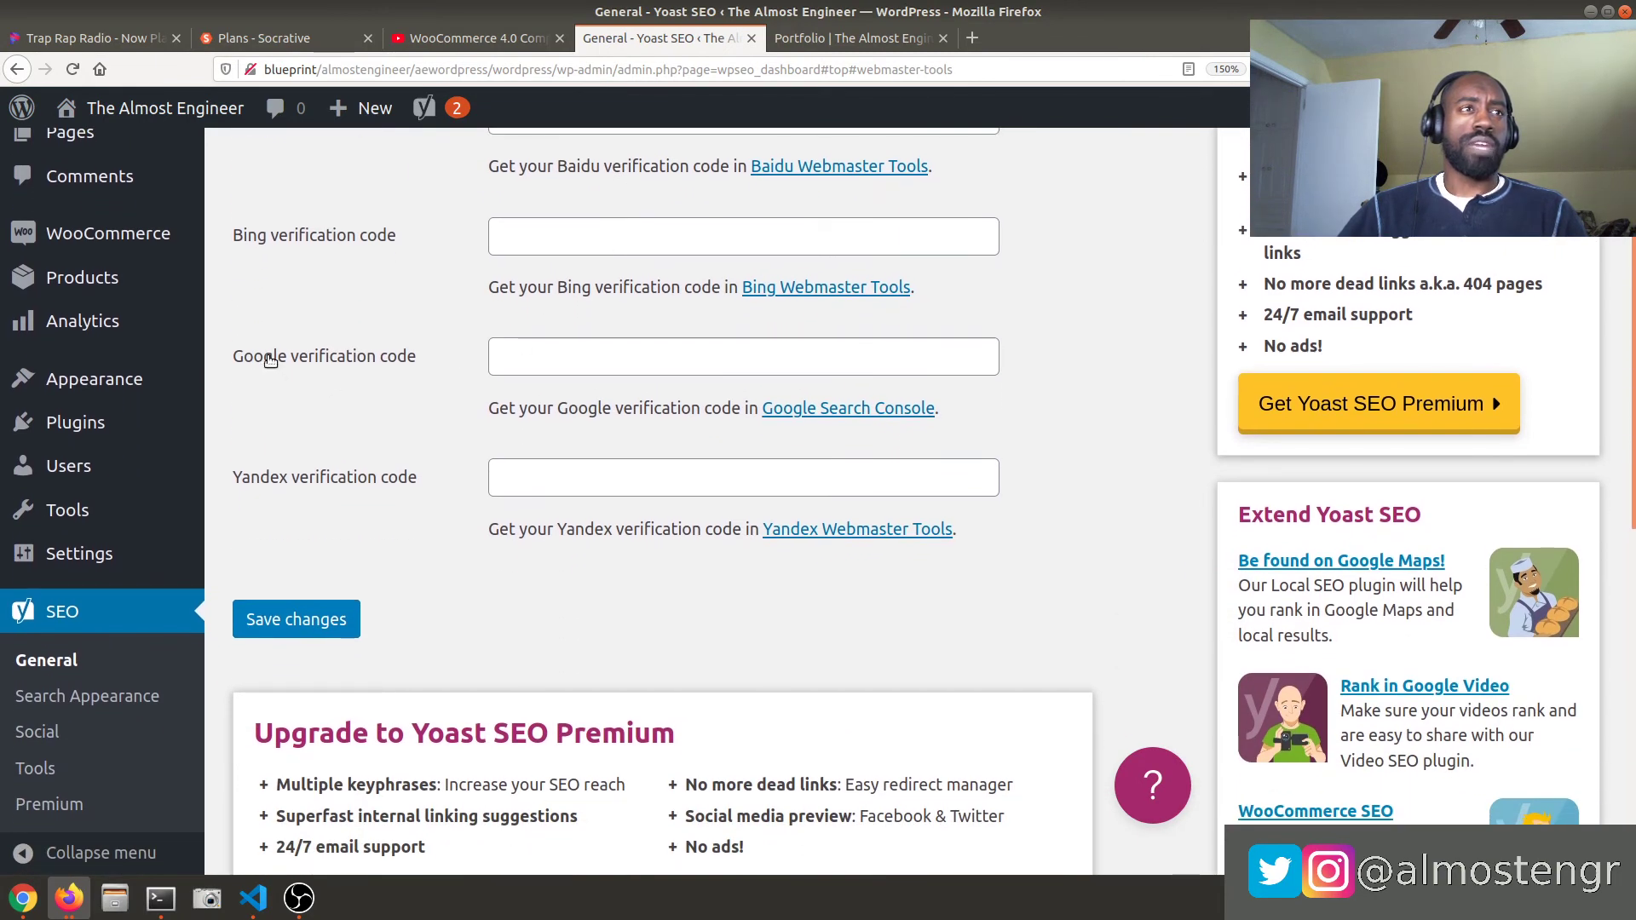
left_click_drag(273, 356, 420, 361)
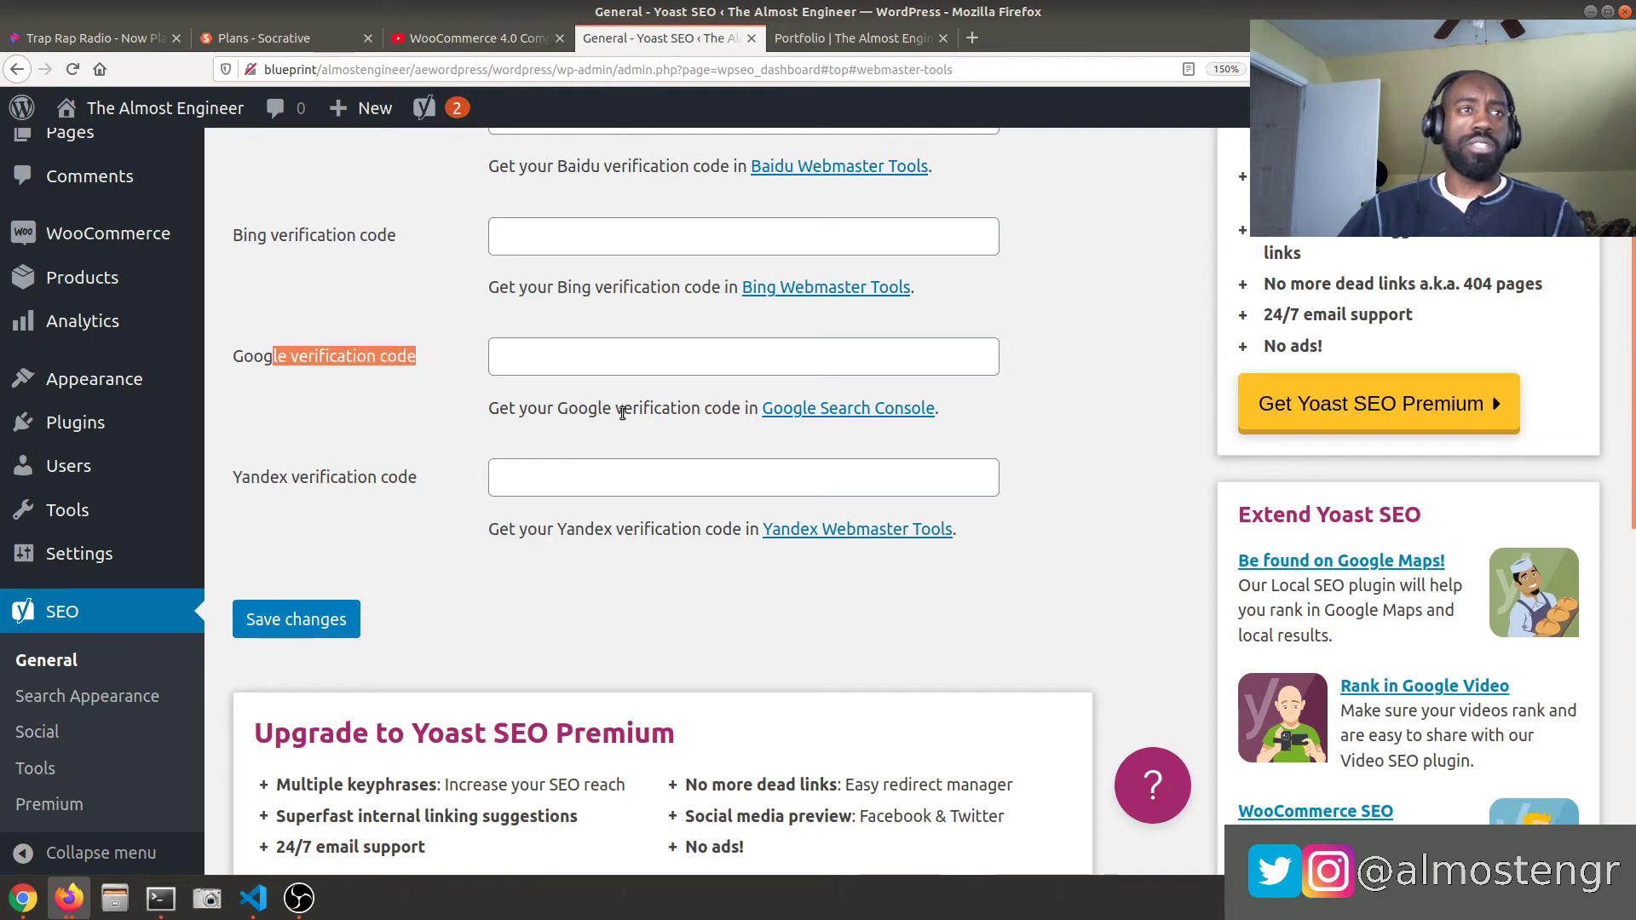
left_click(667, 363)
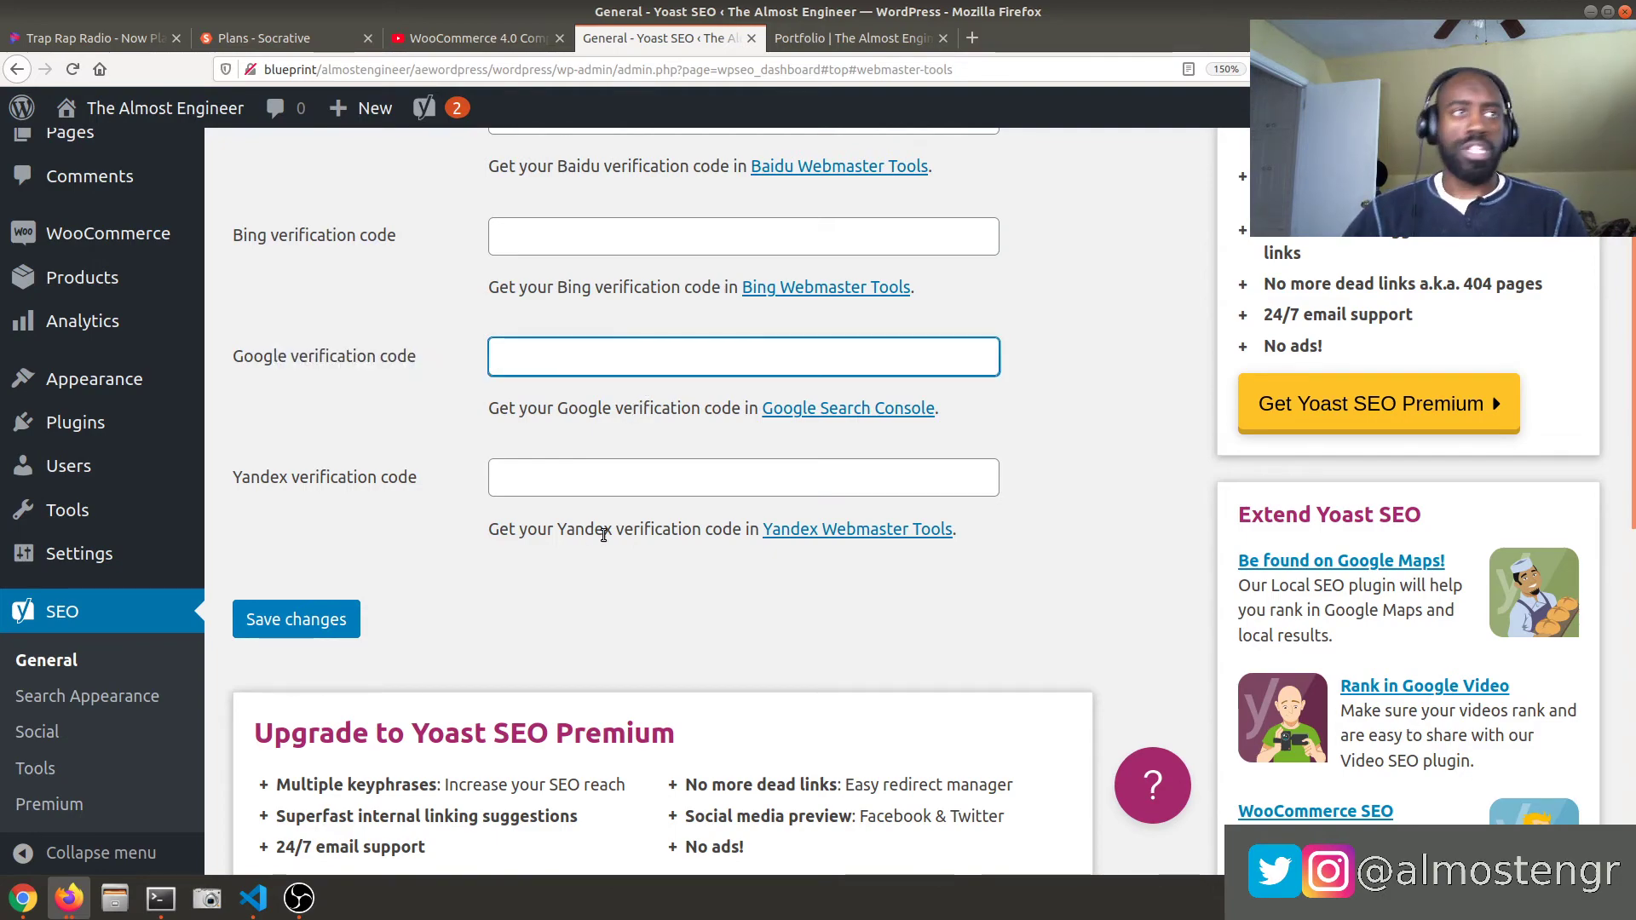
scroll(603, 535, "down", 8)
scroll(602, 534, "up", 9)
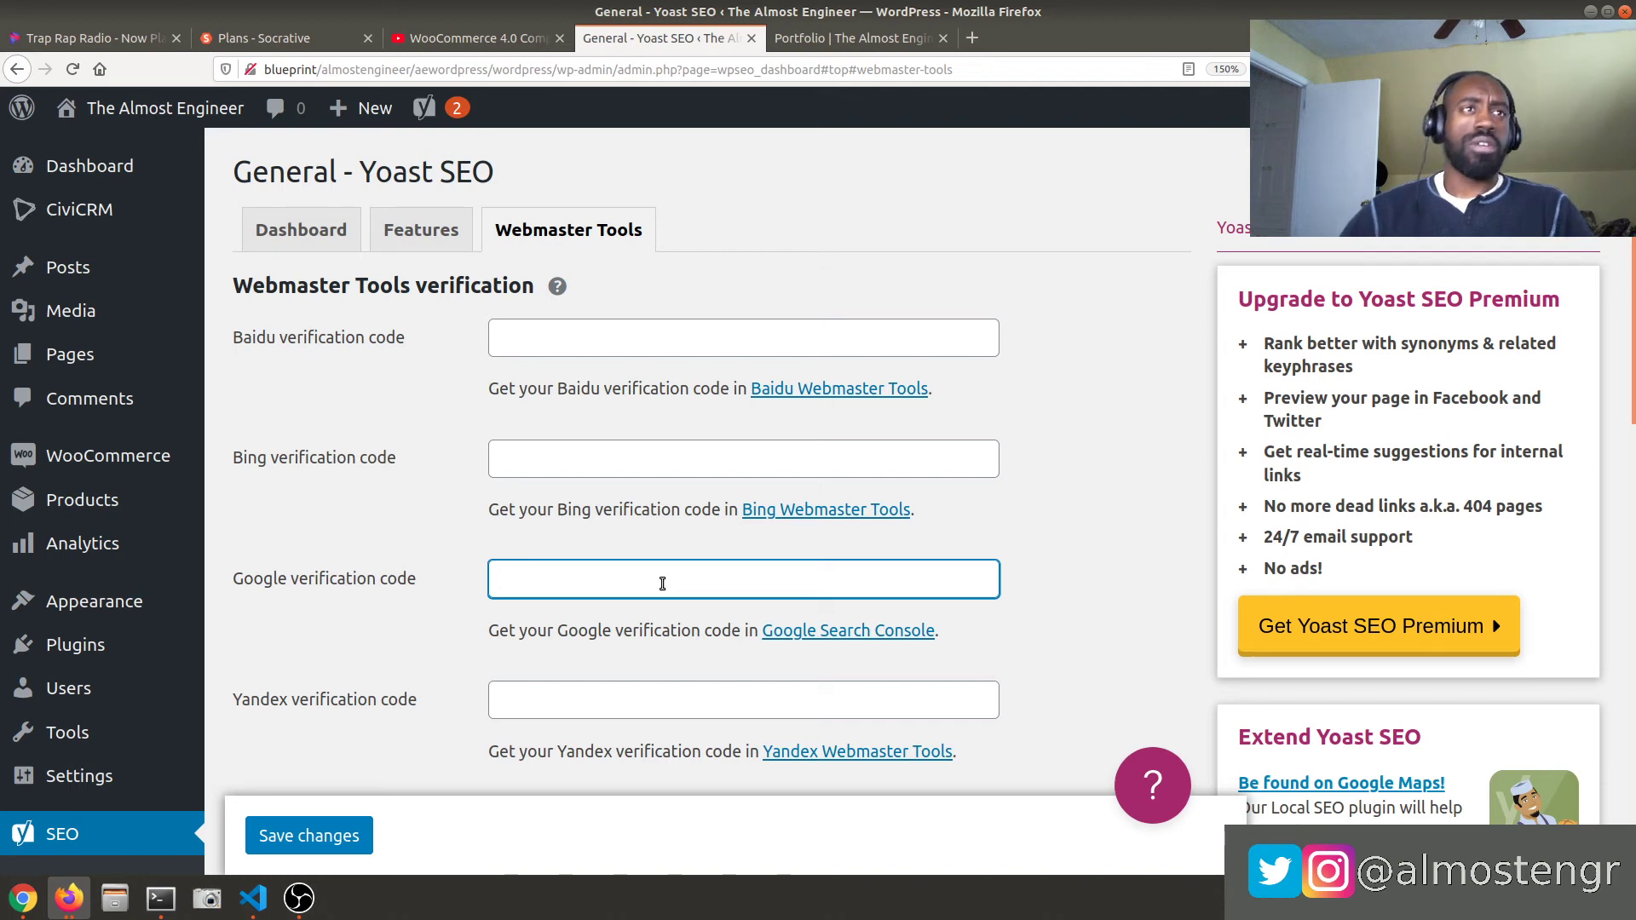
scroll(423, 551, "down", 3)
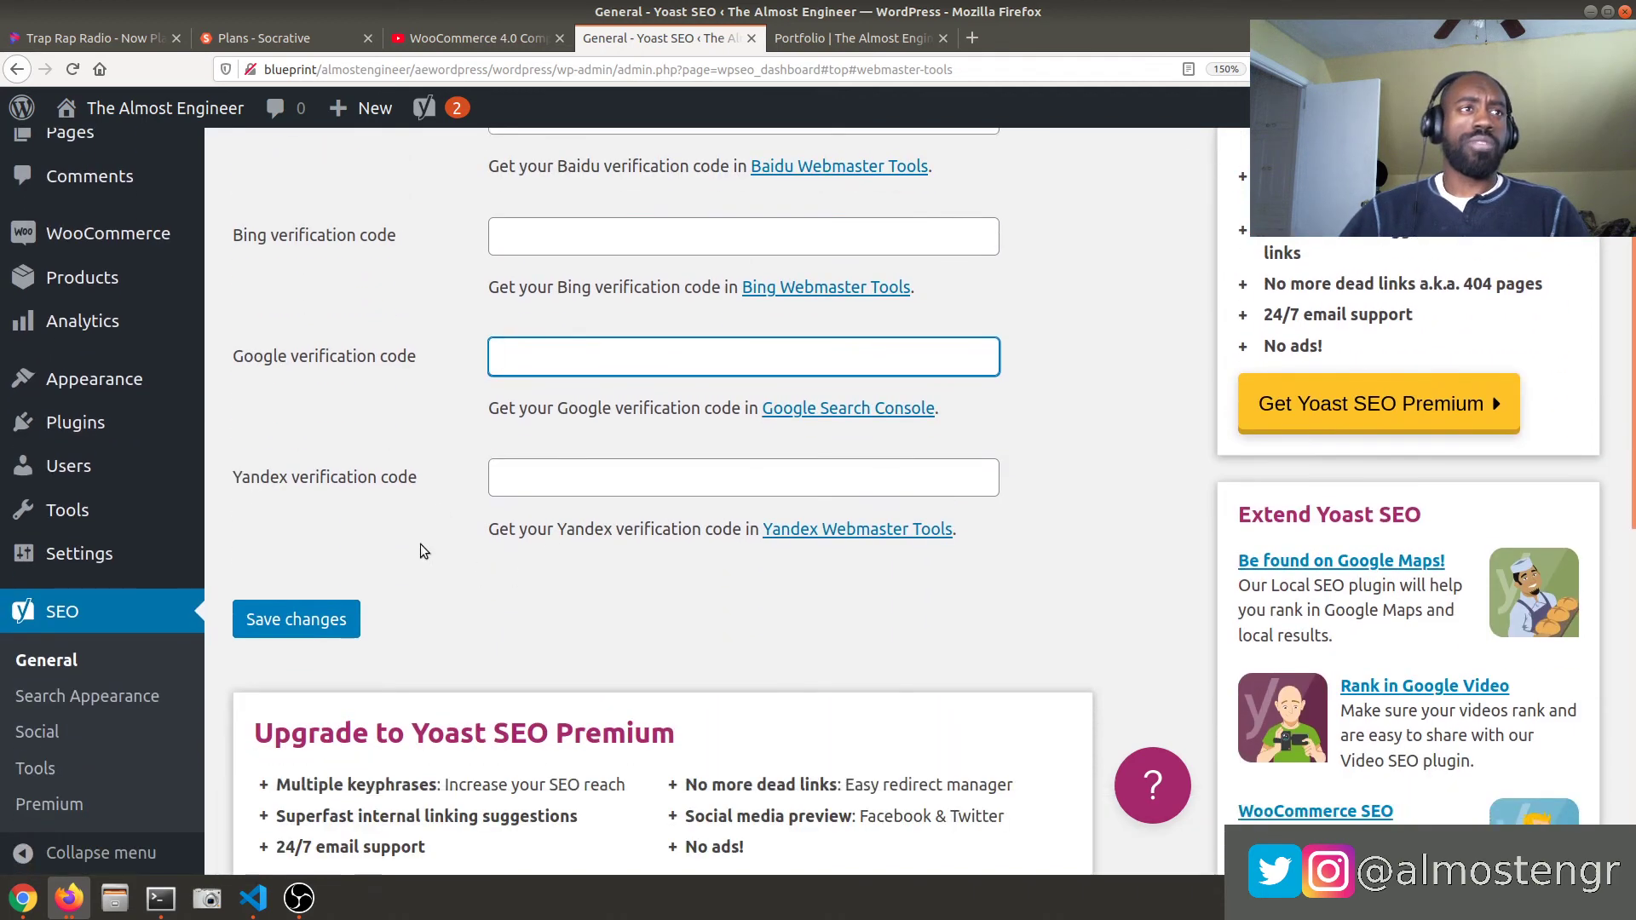
left_click(554, 344)
scroll(475, 431, "up", 3)
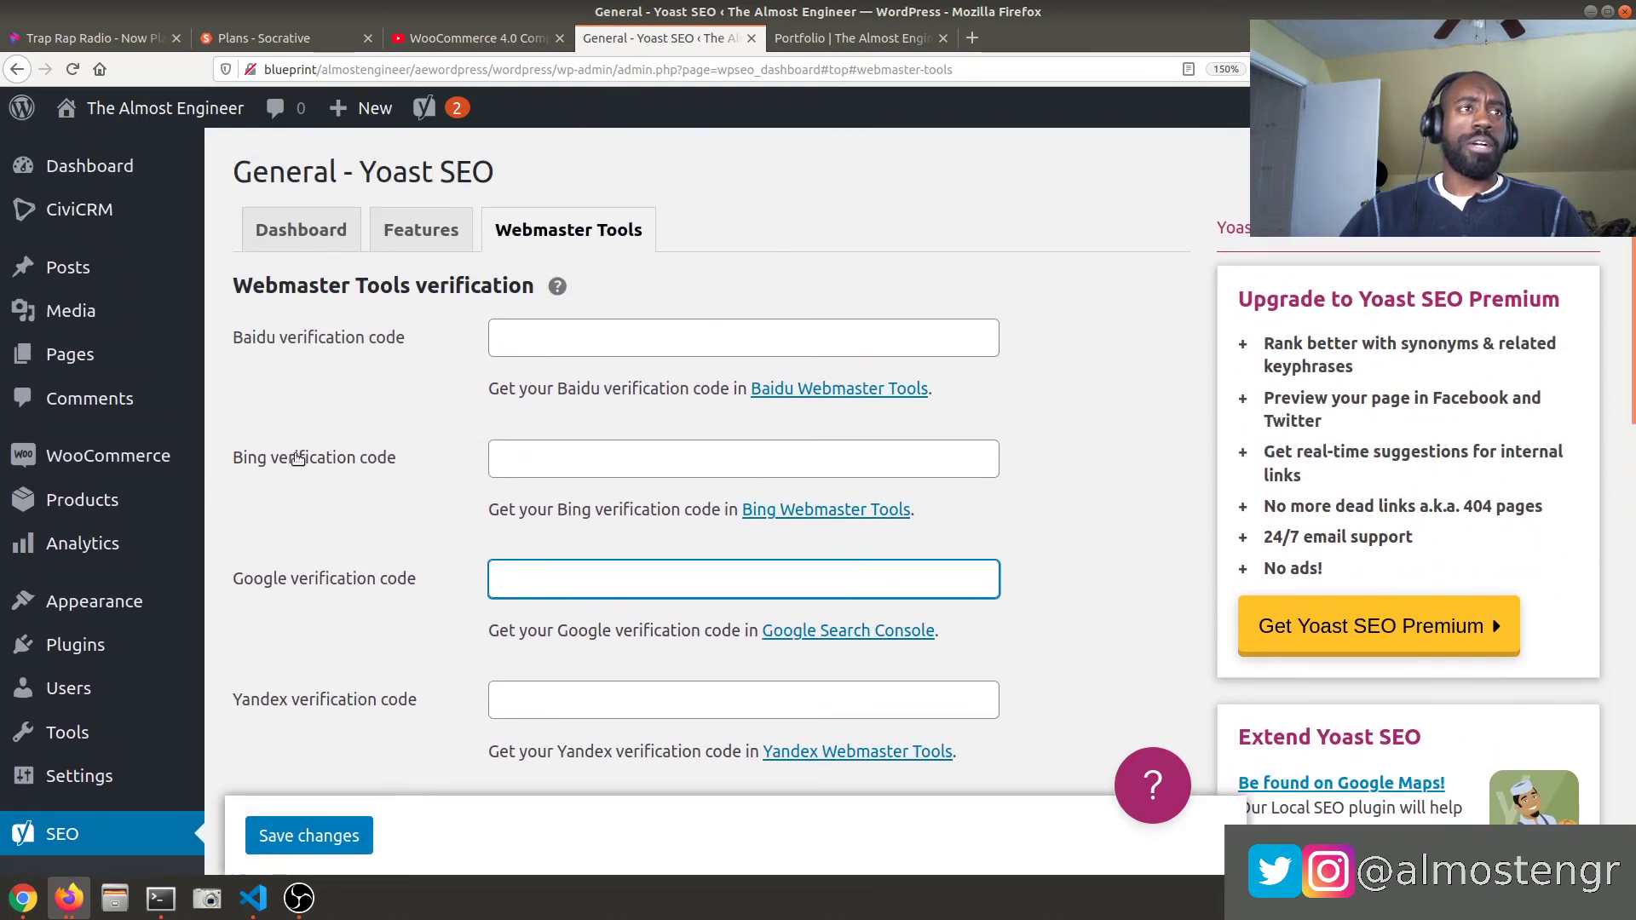
mouse_move(248, 464)
left_mouse_down()
mouse_move(434, 463)
mouse_move(247, 461)
left_mouse_up()
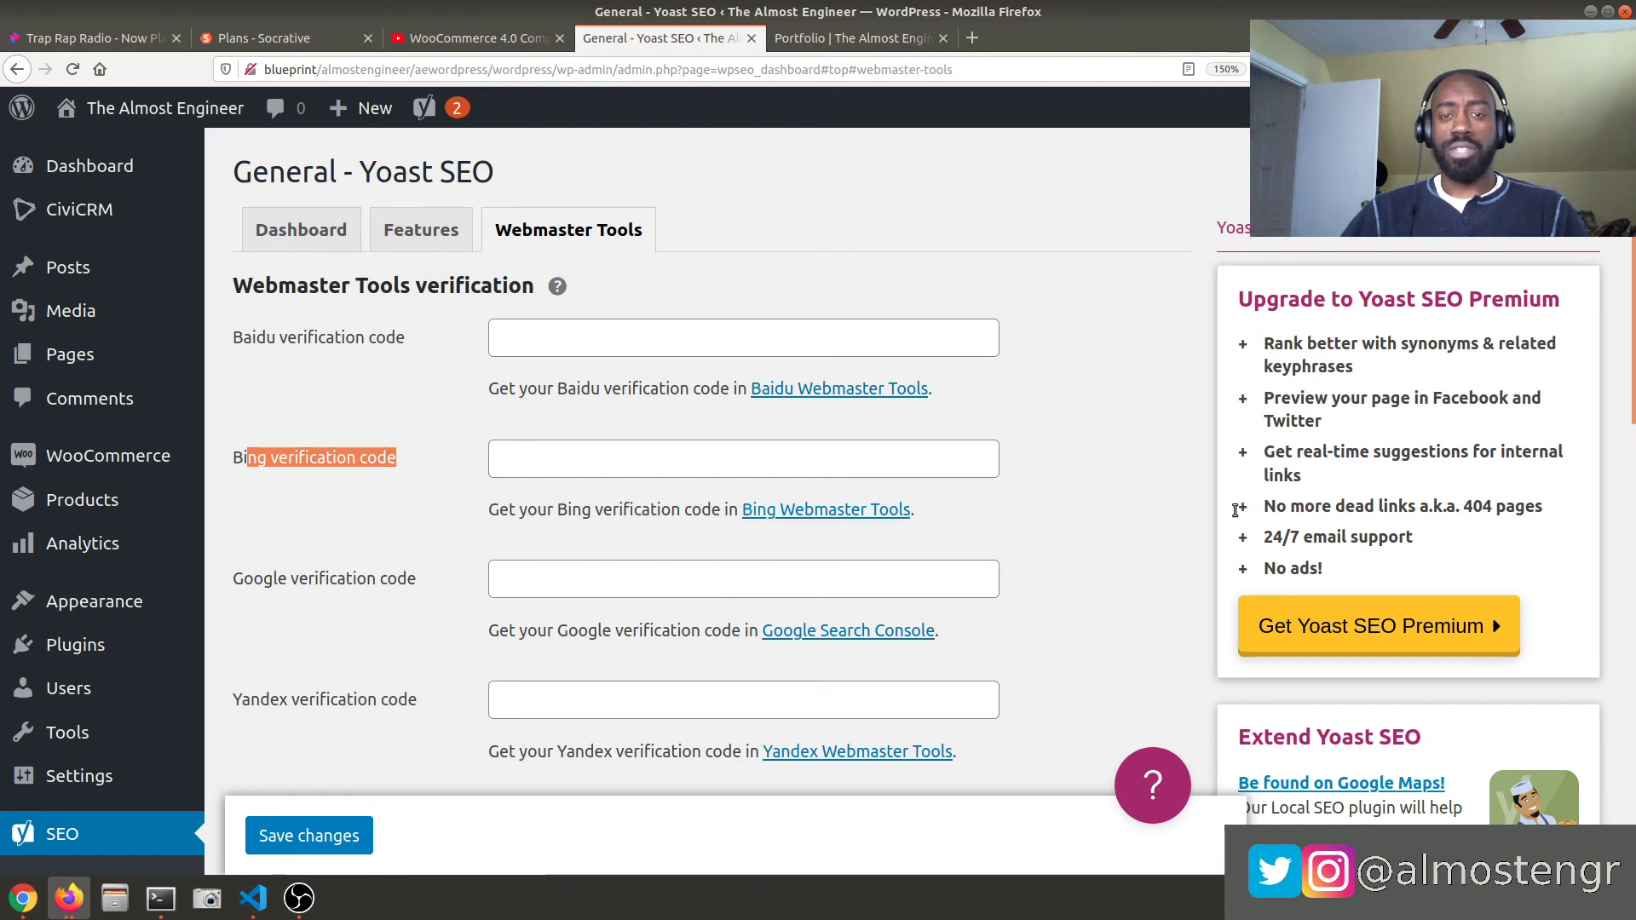
- Open the Bing Webmaster Tools link under the Bing verification code field in a new browser tab and switch to that tab
left_click(708, 445)
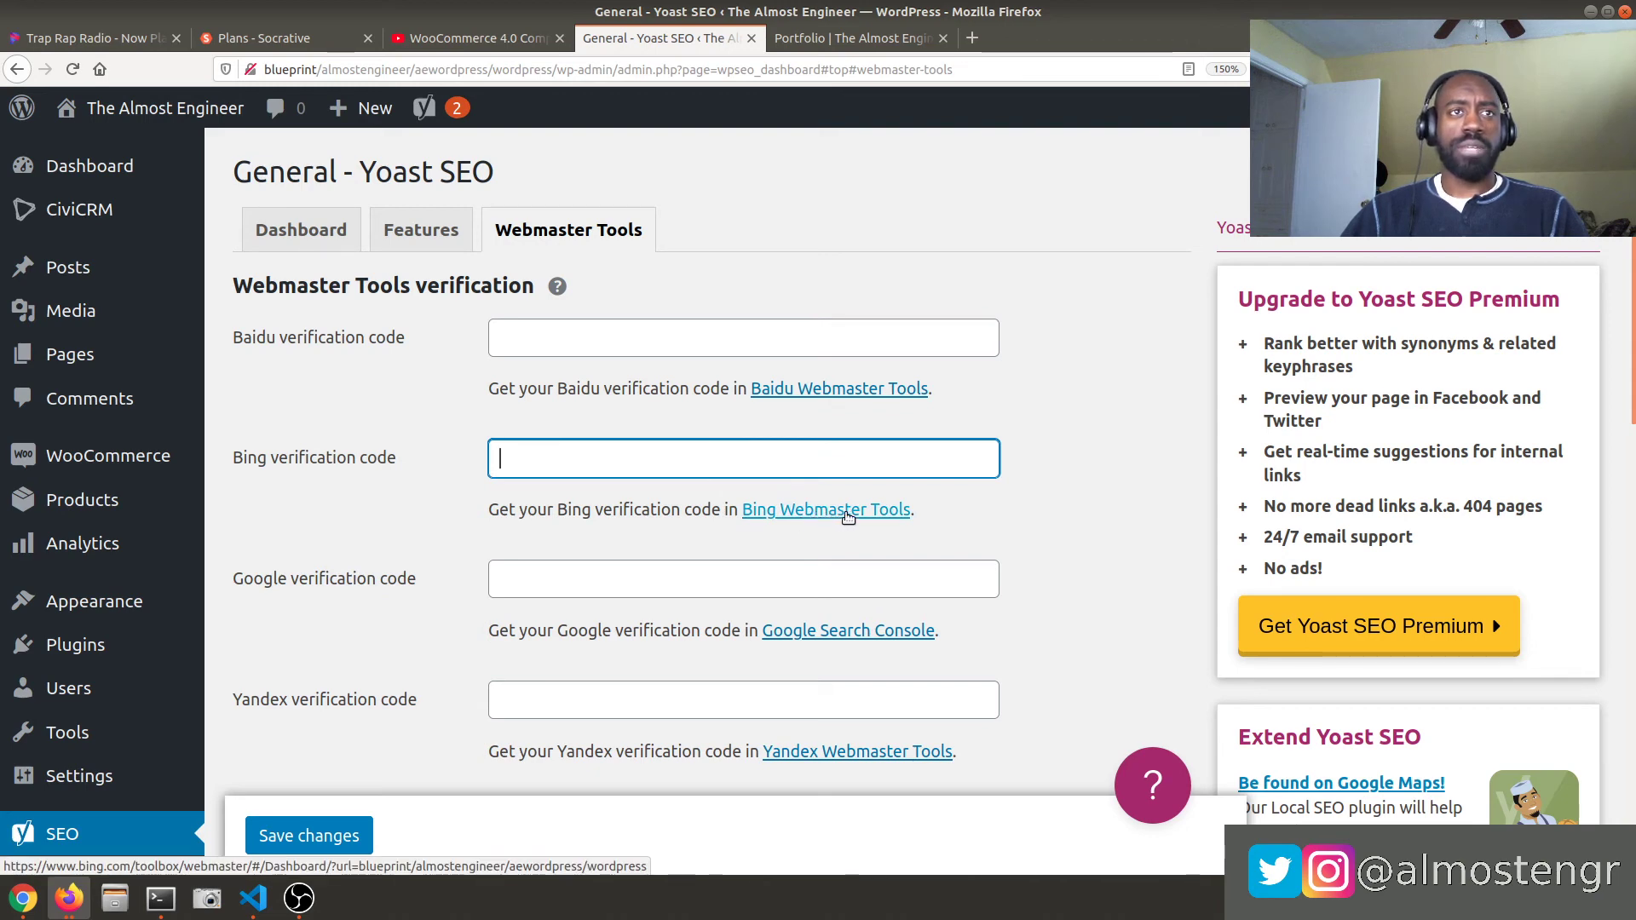
right_click(826, 514)
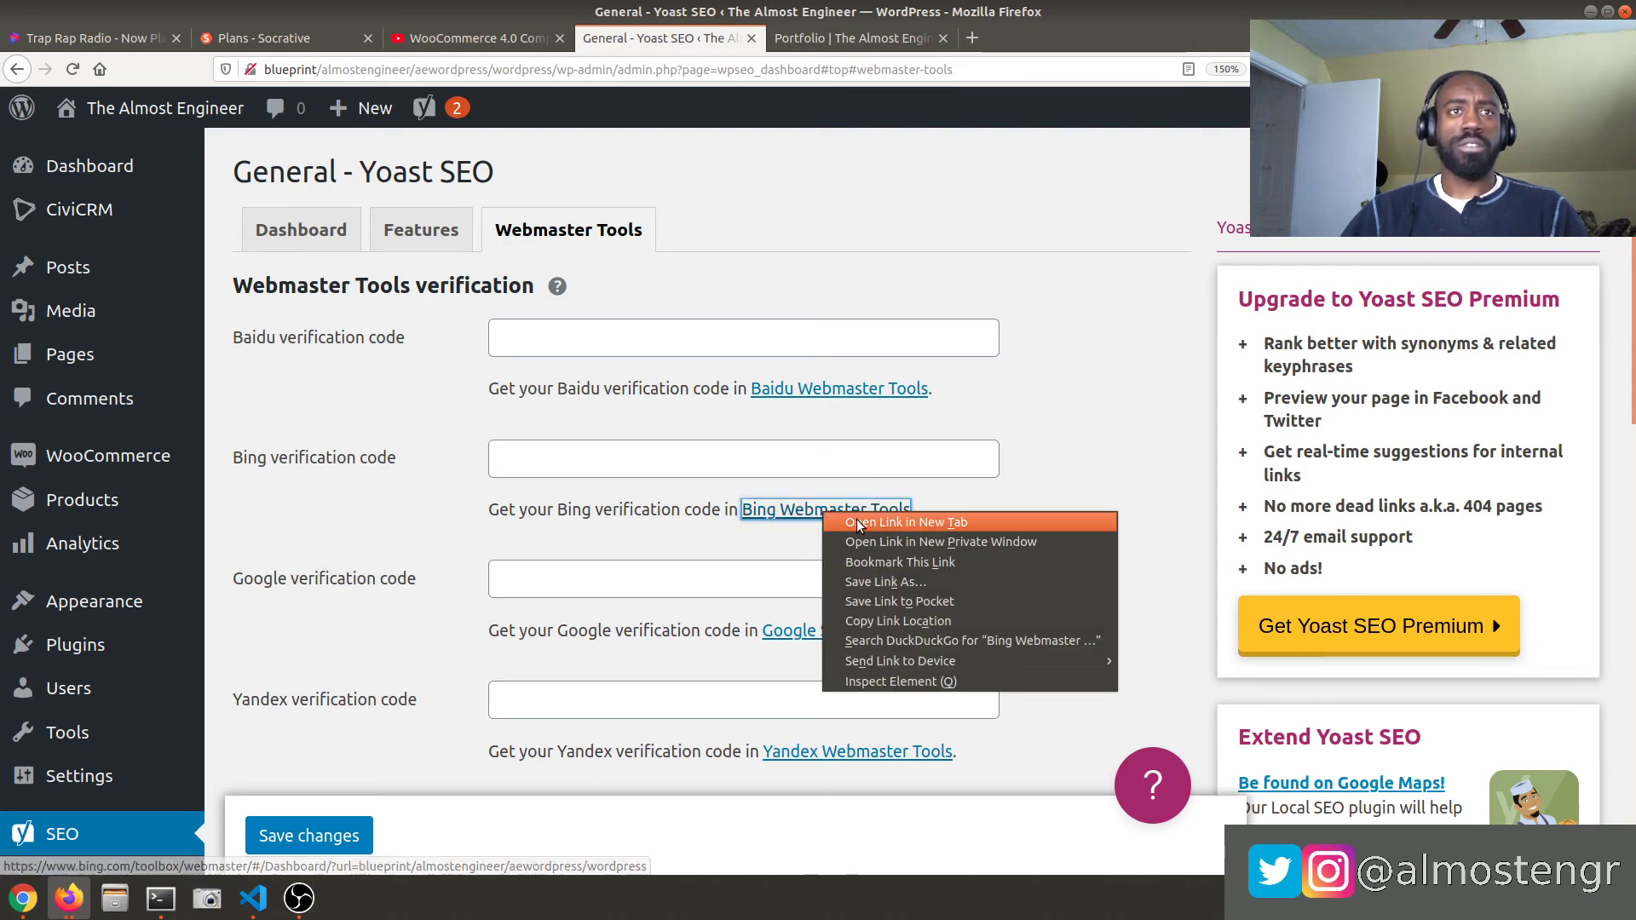
left_click(861, 523)
left_click(809, 43)
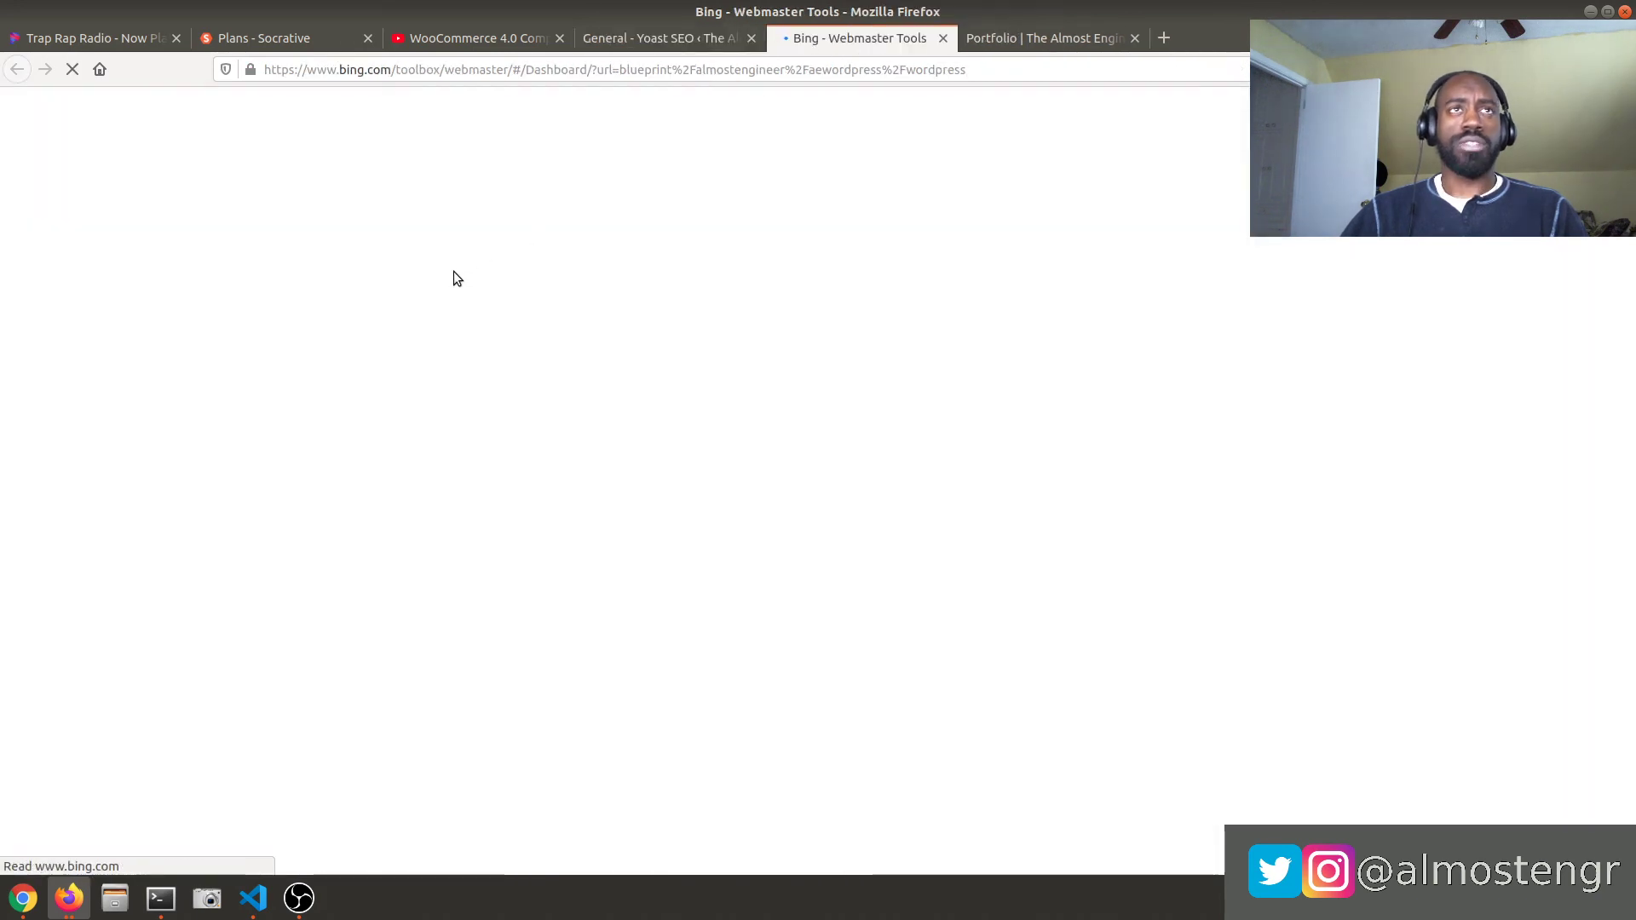
- Look over the Bing Webmaster Tools landing page, from the site insights section through the Mobile Friendly and Verify Bing Bot tools
scroll(411, 341, "down", 1)
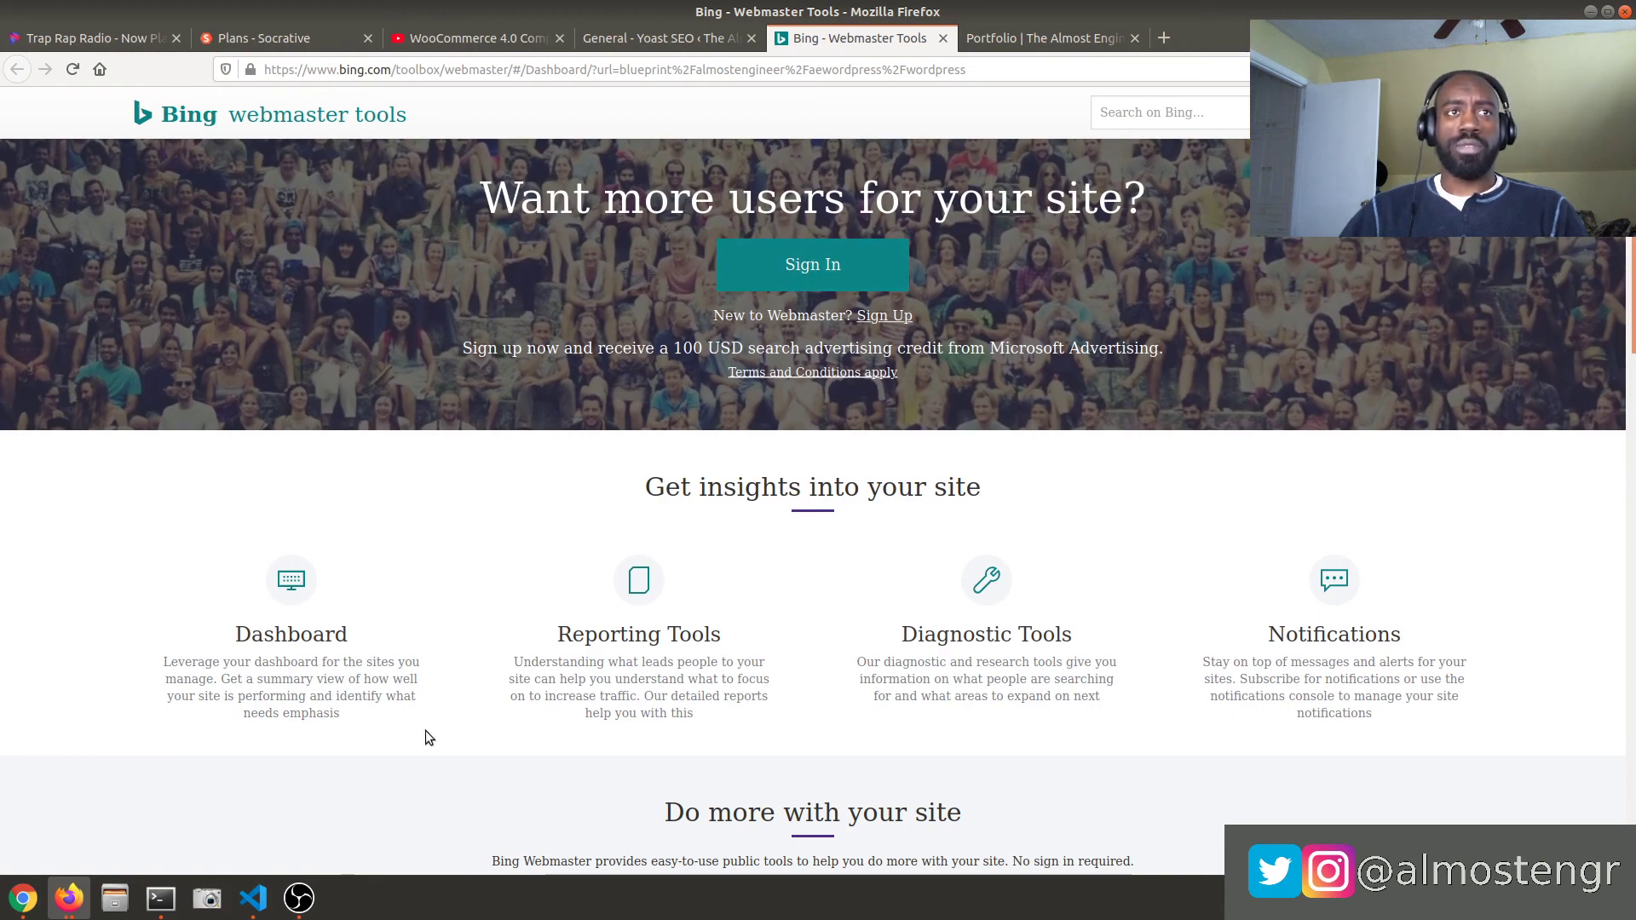
scroll(429, 738, "down", 5)
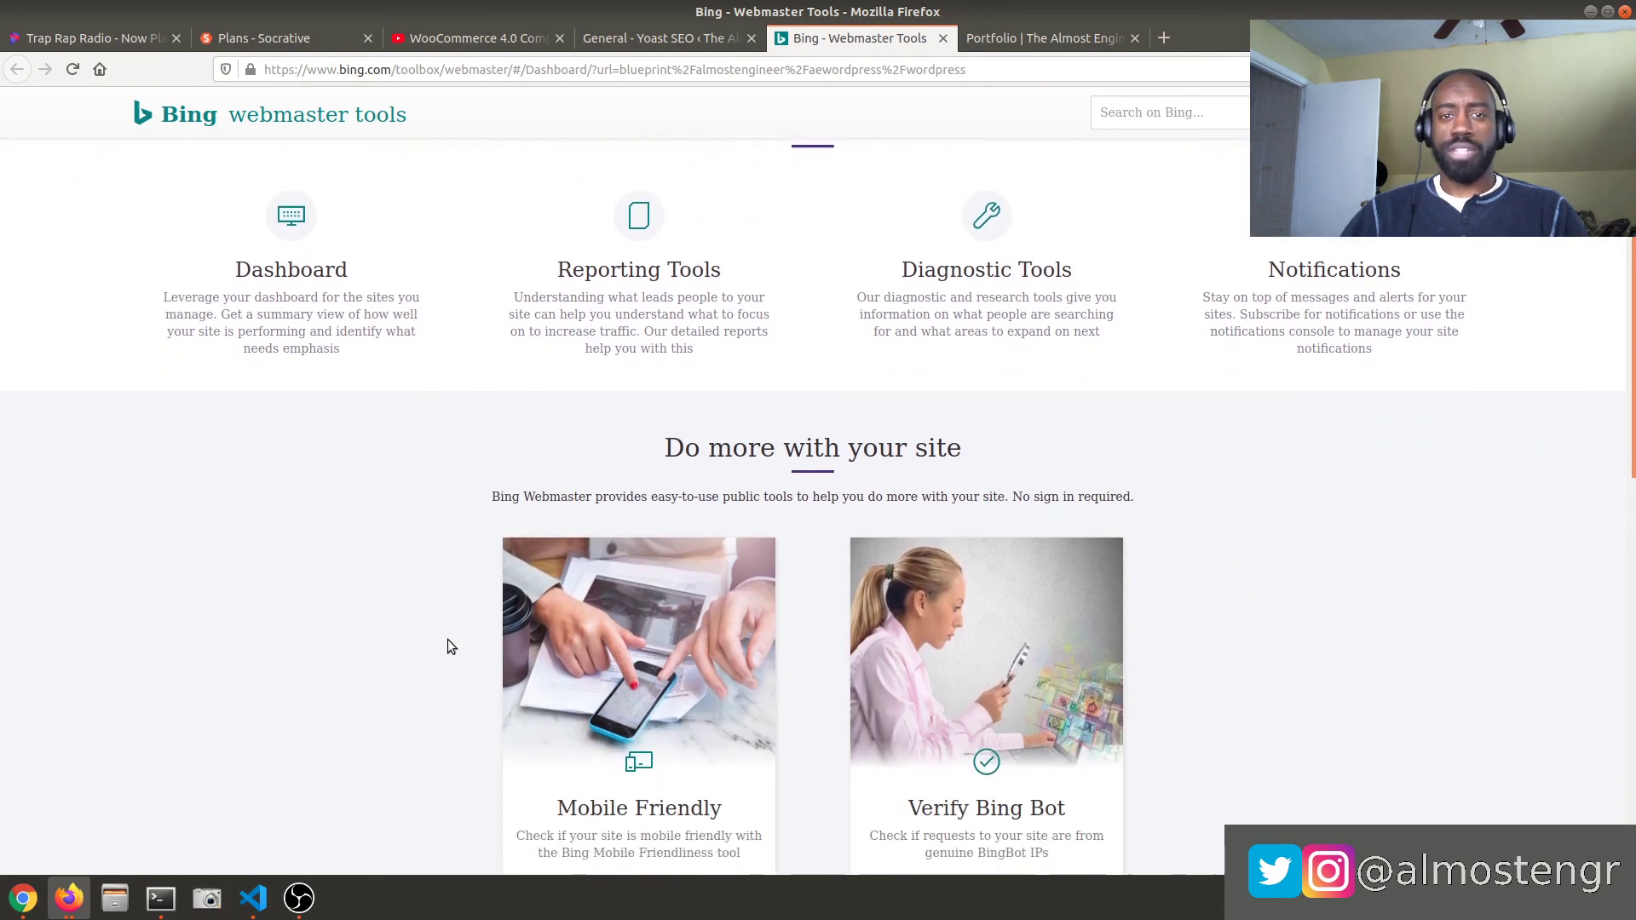
scroll(447, 639, "down", 2)
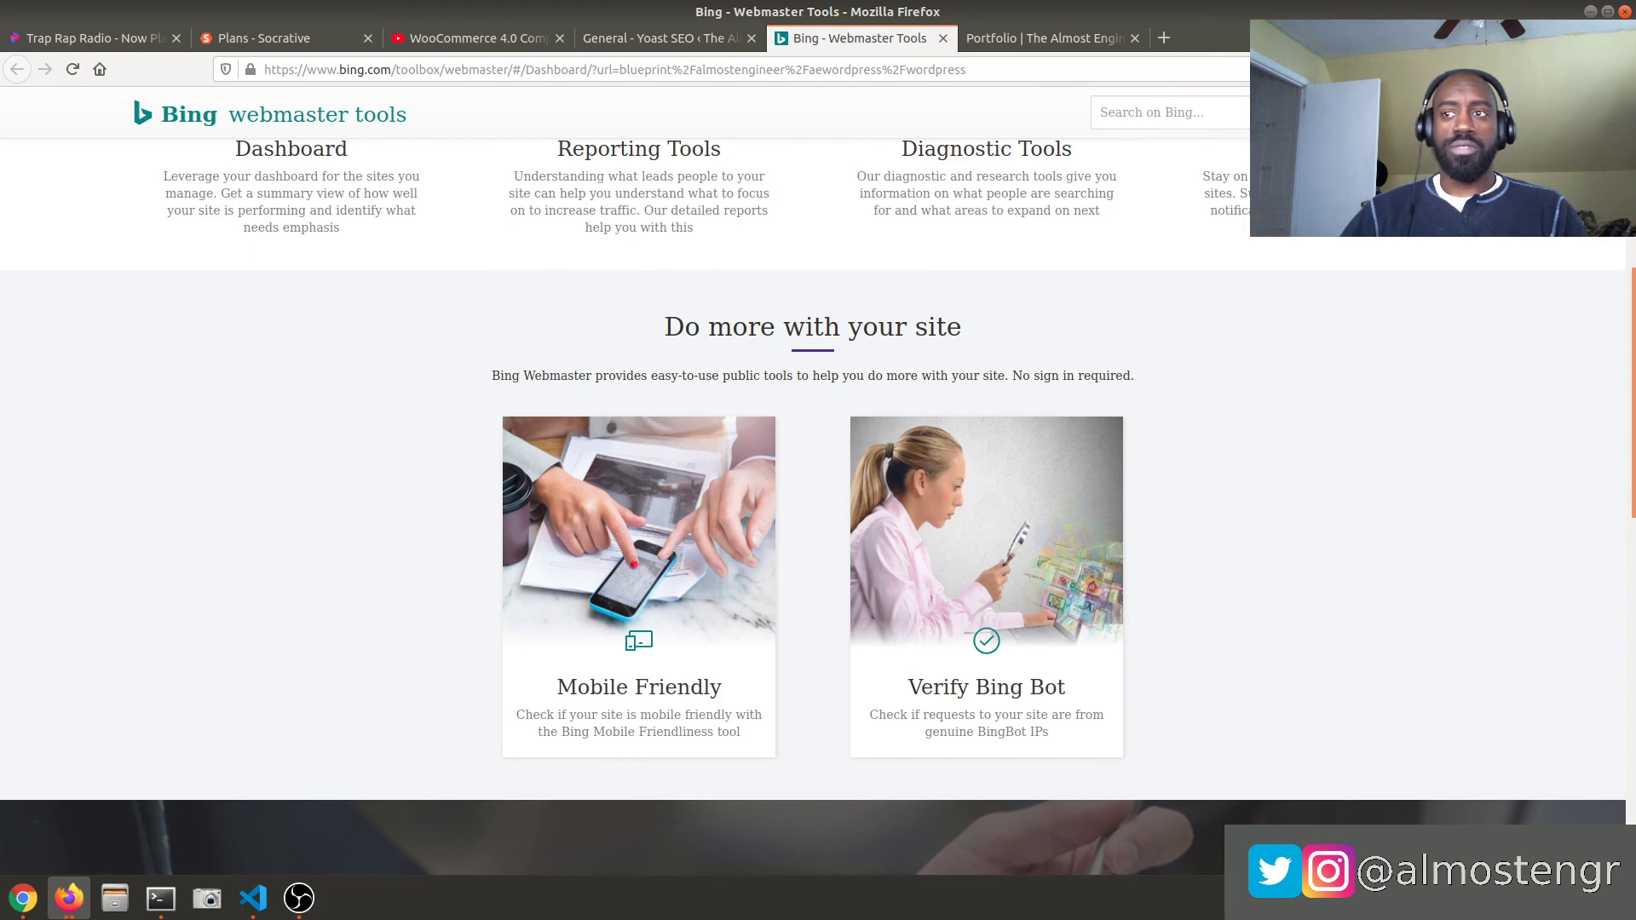
key("alt+Tab")
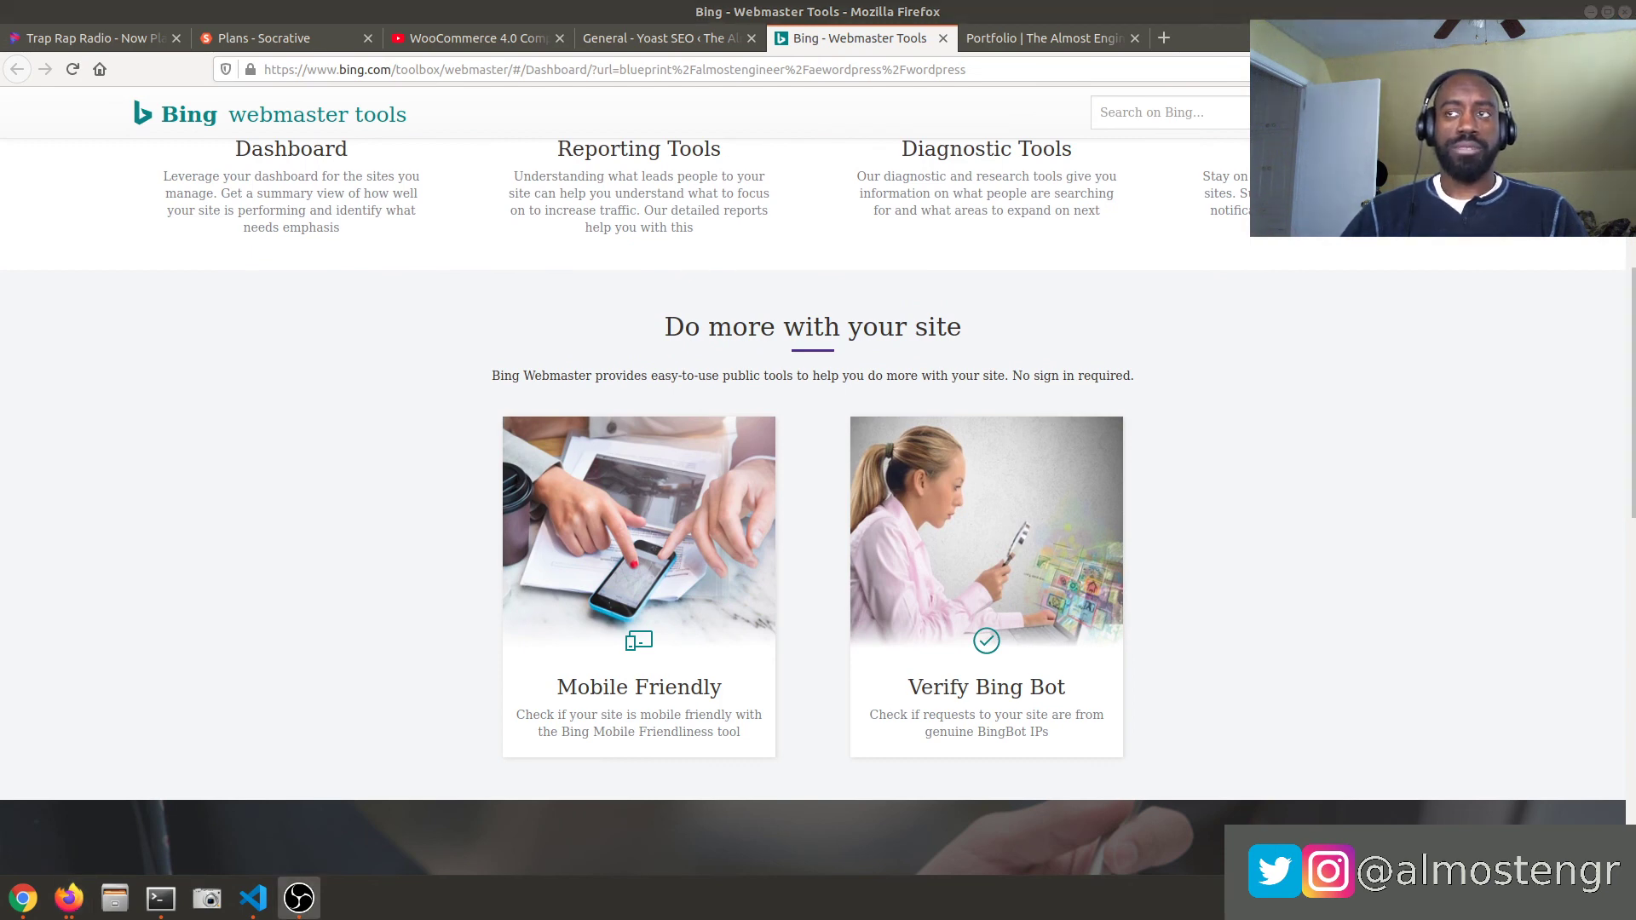